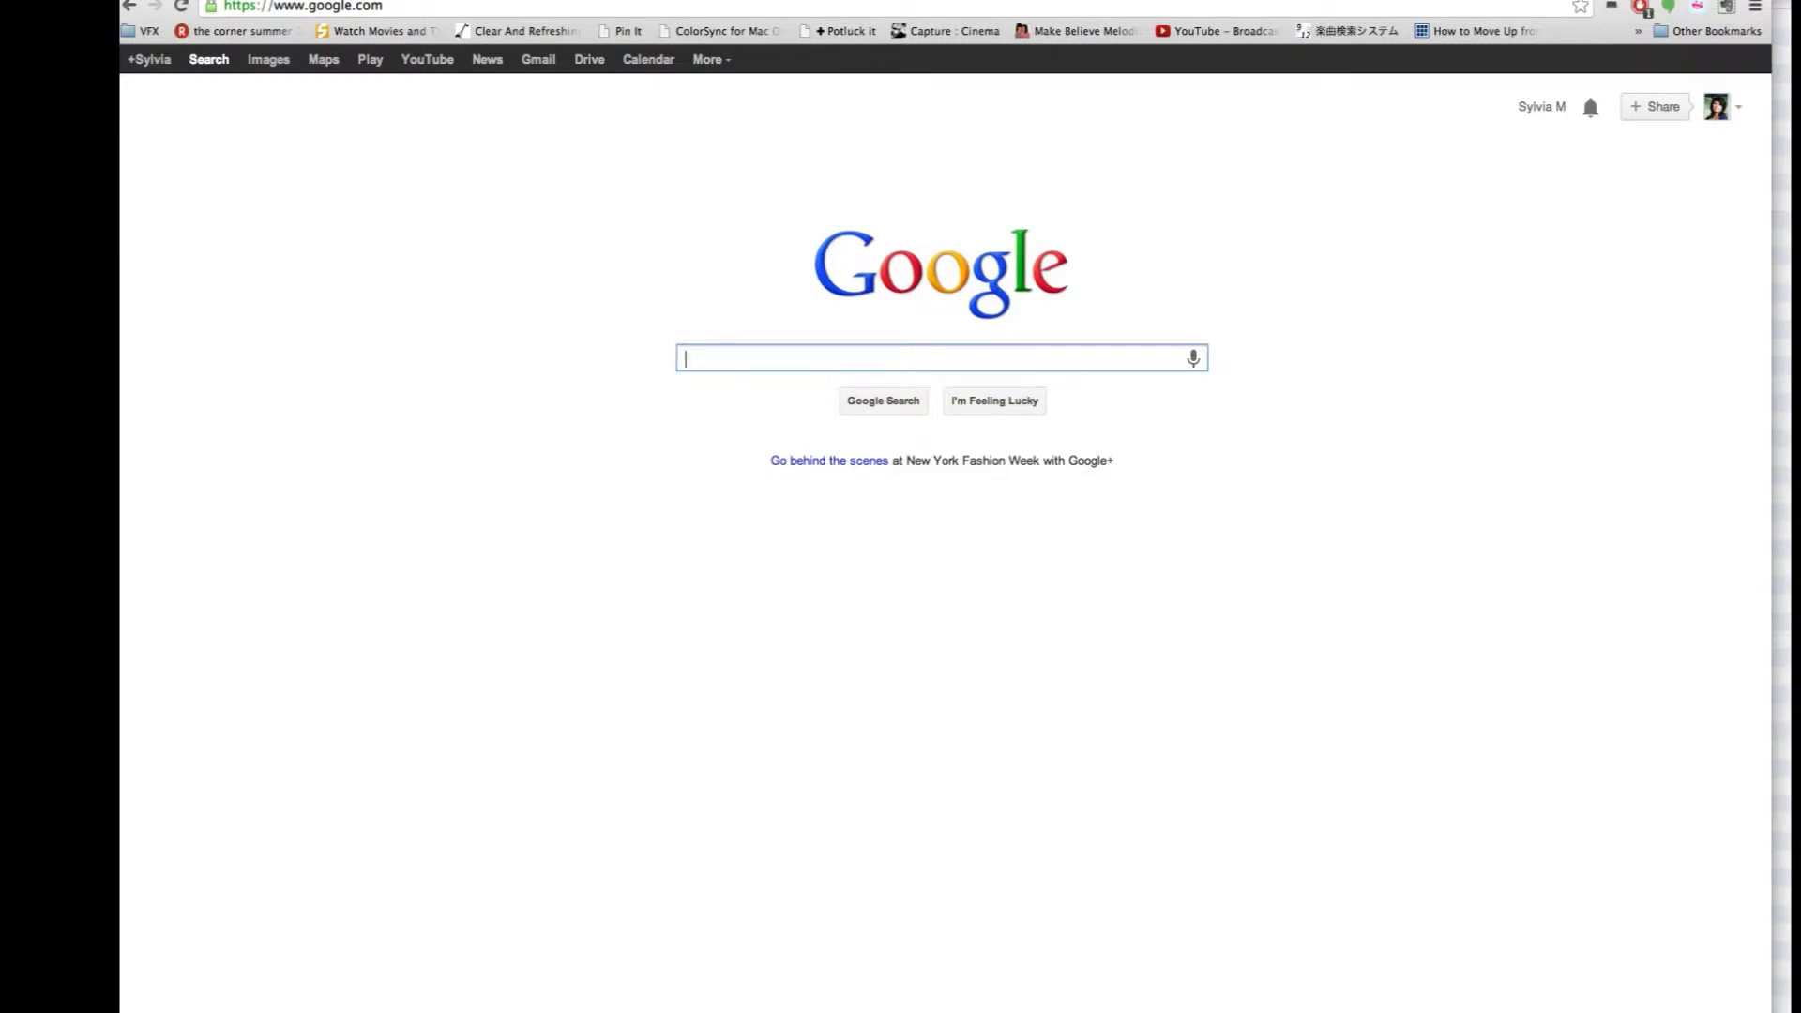
Step: Search Google for 'evernote' and open the official evernote.com result
{"action": "type", "text": "evernote"}
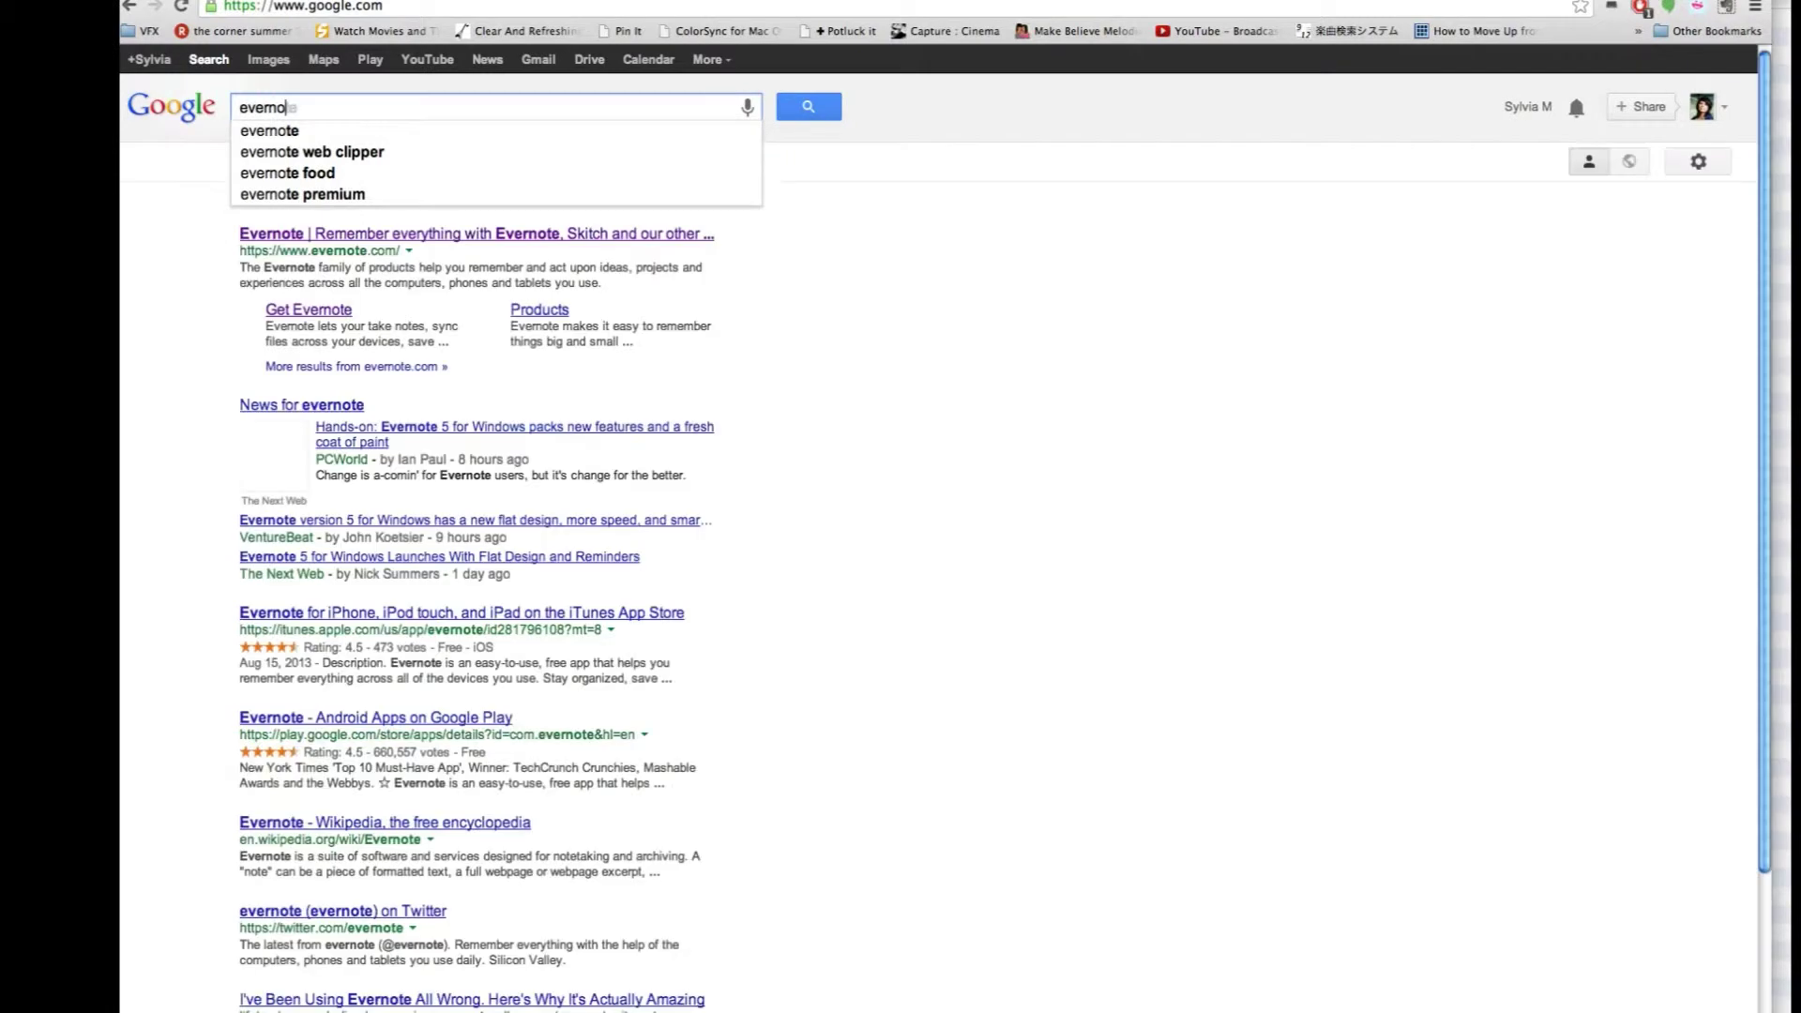
{"action": "key", "text": "Return"}
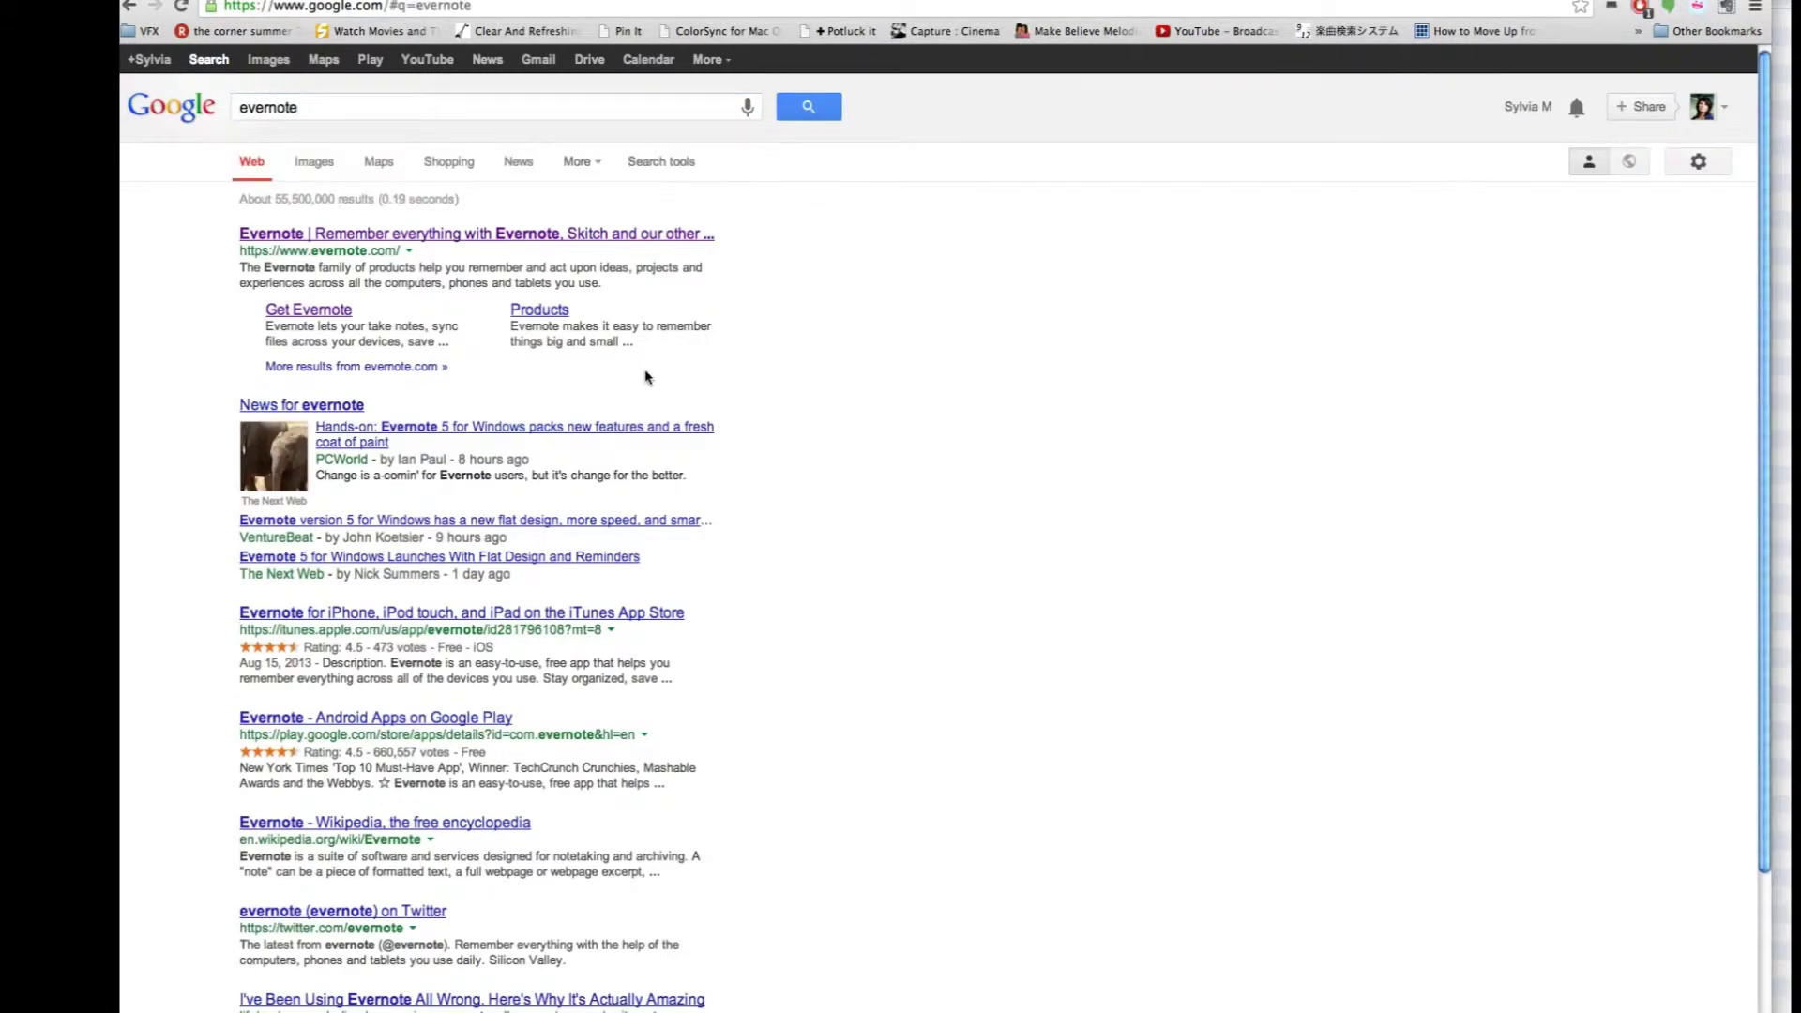
{"action": "left_click", "coordinate": [367, 243]}
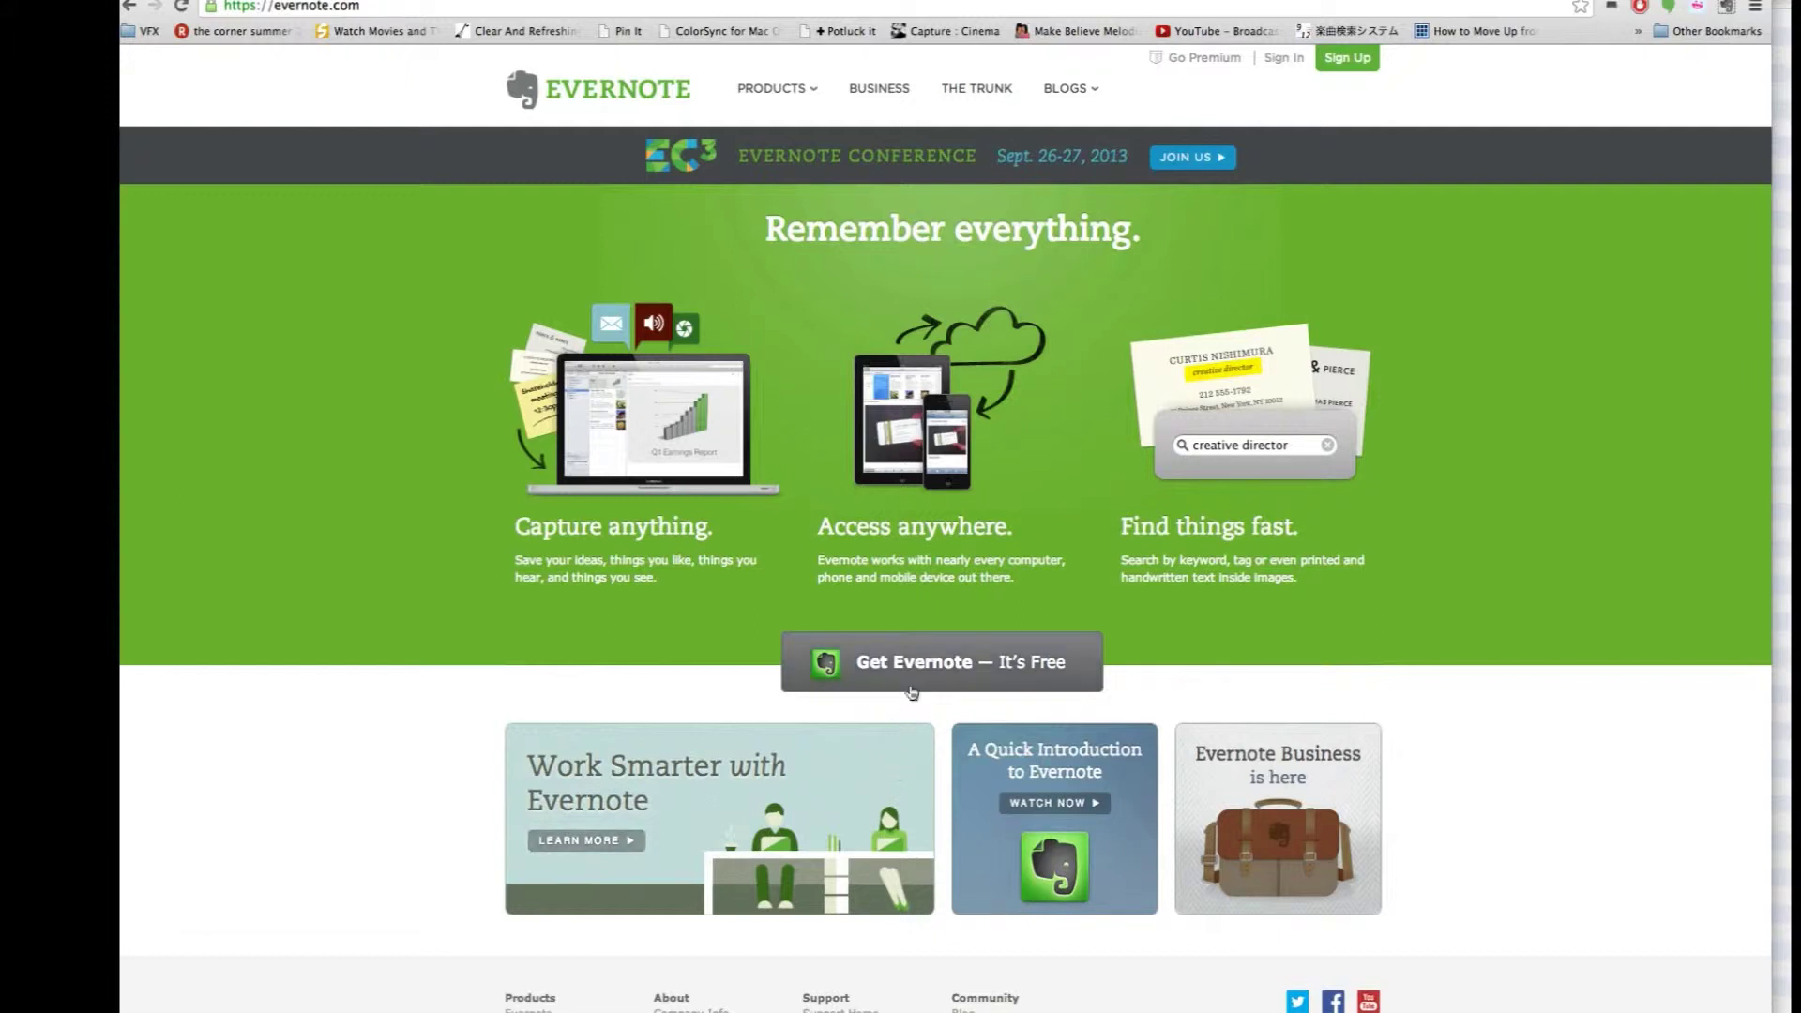
Step: Cancel the Evernote for Mac installer download and return to the Evernote homepage
{"action": "left_click", "coordinate": [910, 688]}
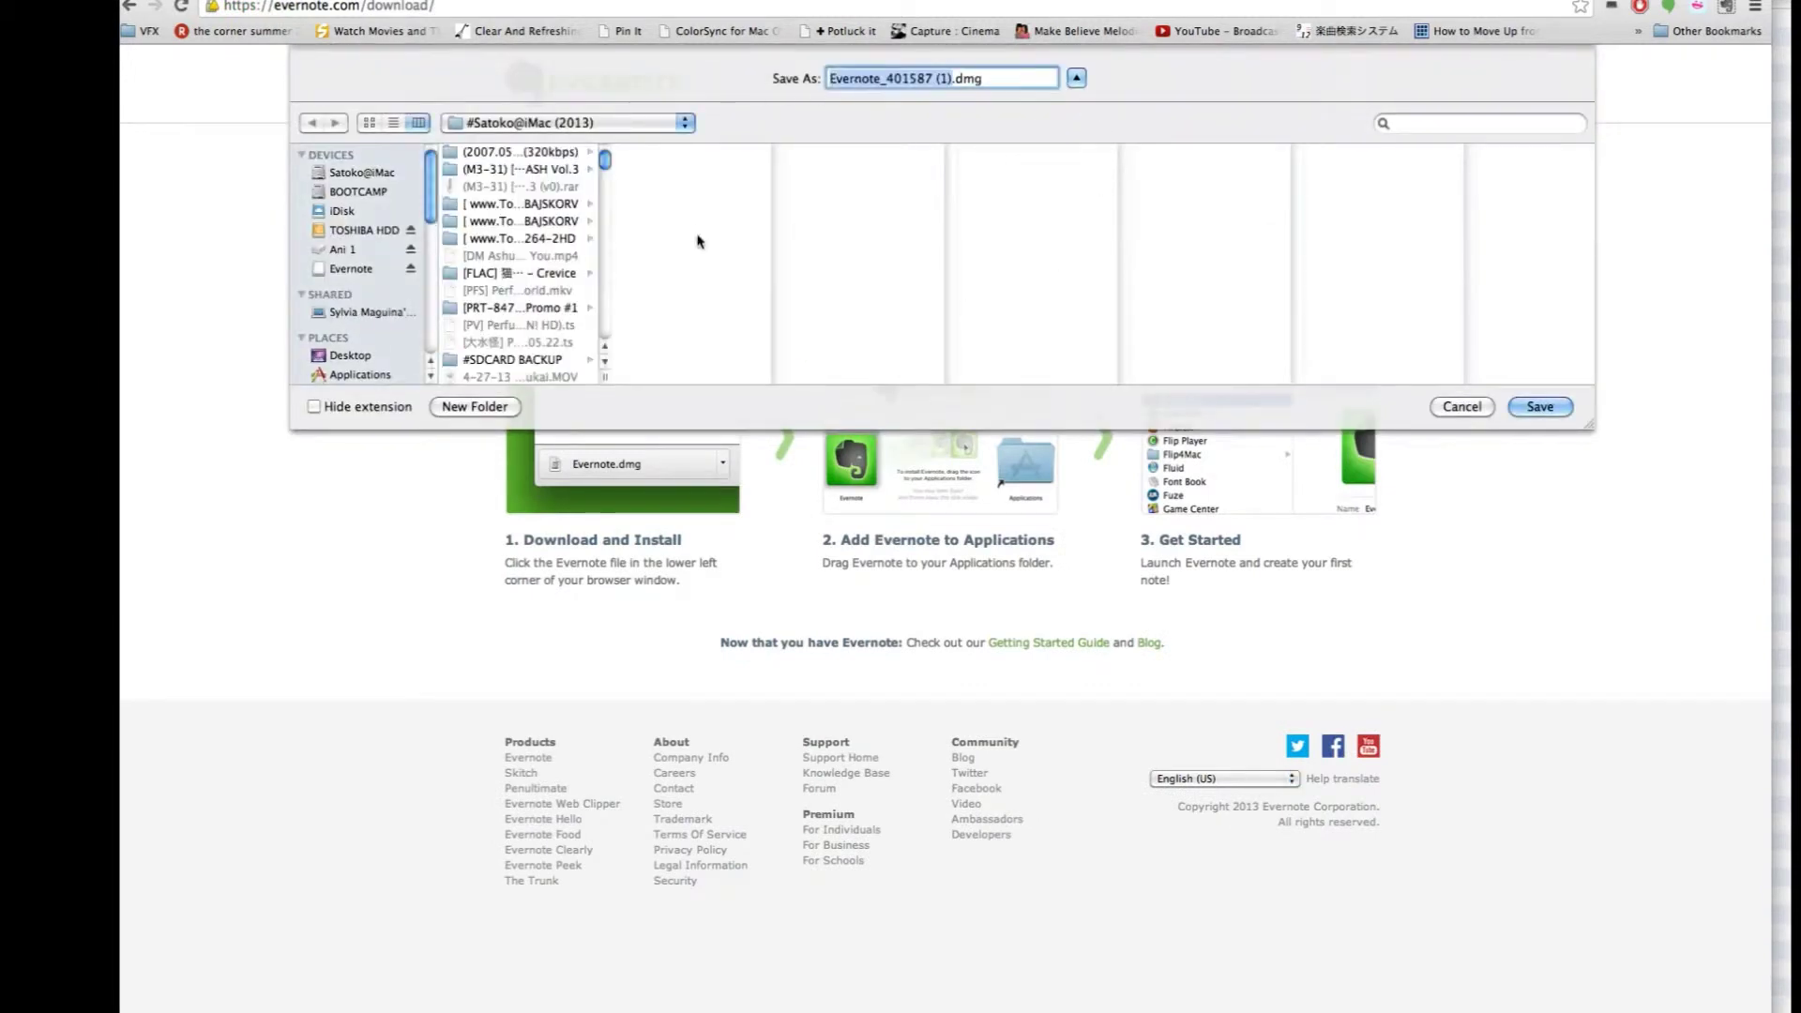
{"action": "left_click", "coordinate": [1461, 408]}
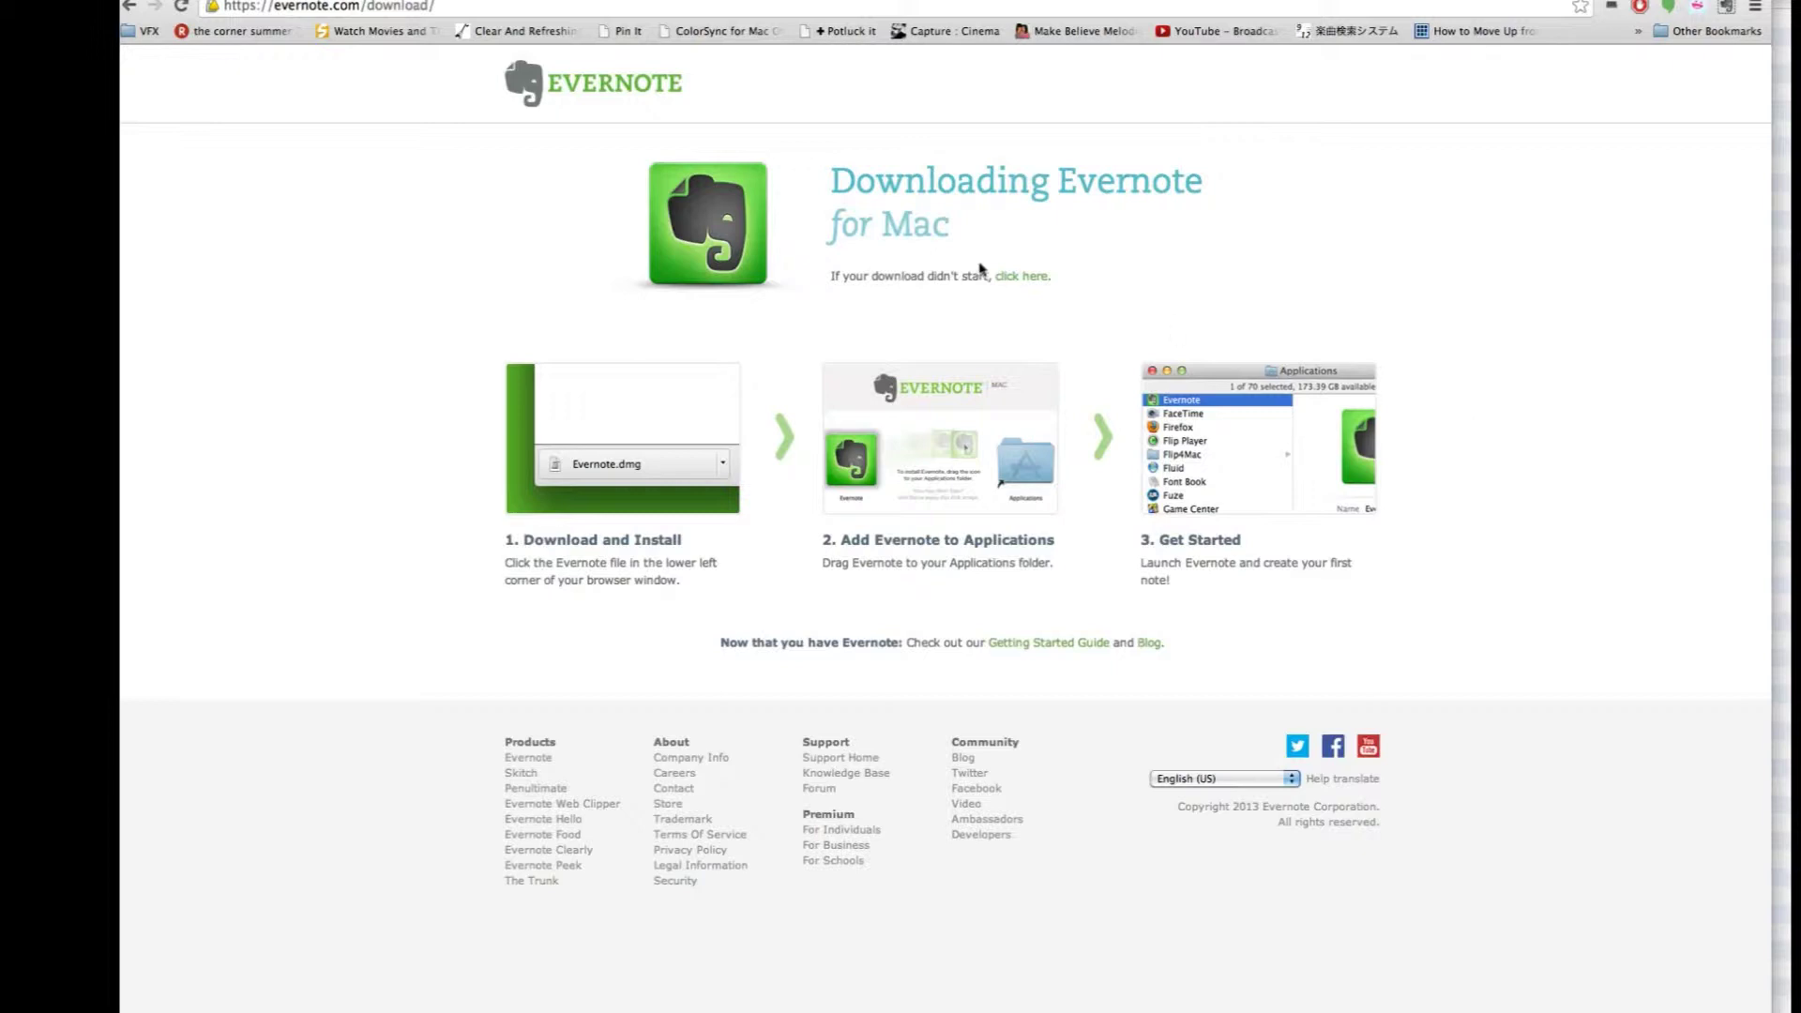
{"action": "left_click", "coordinate": [559, 90]}
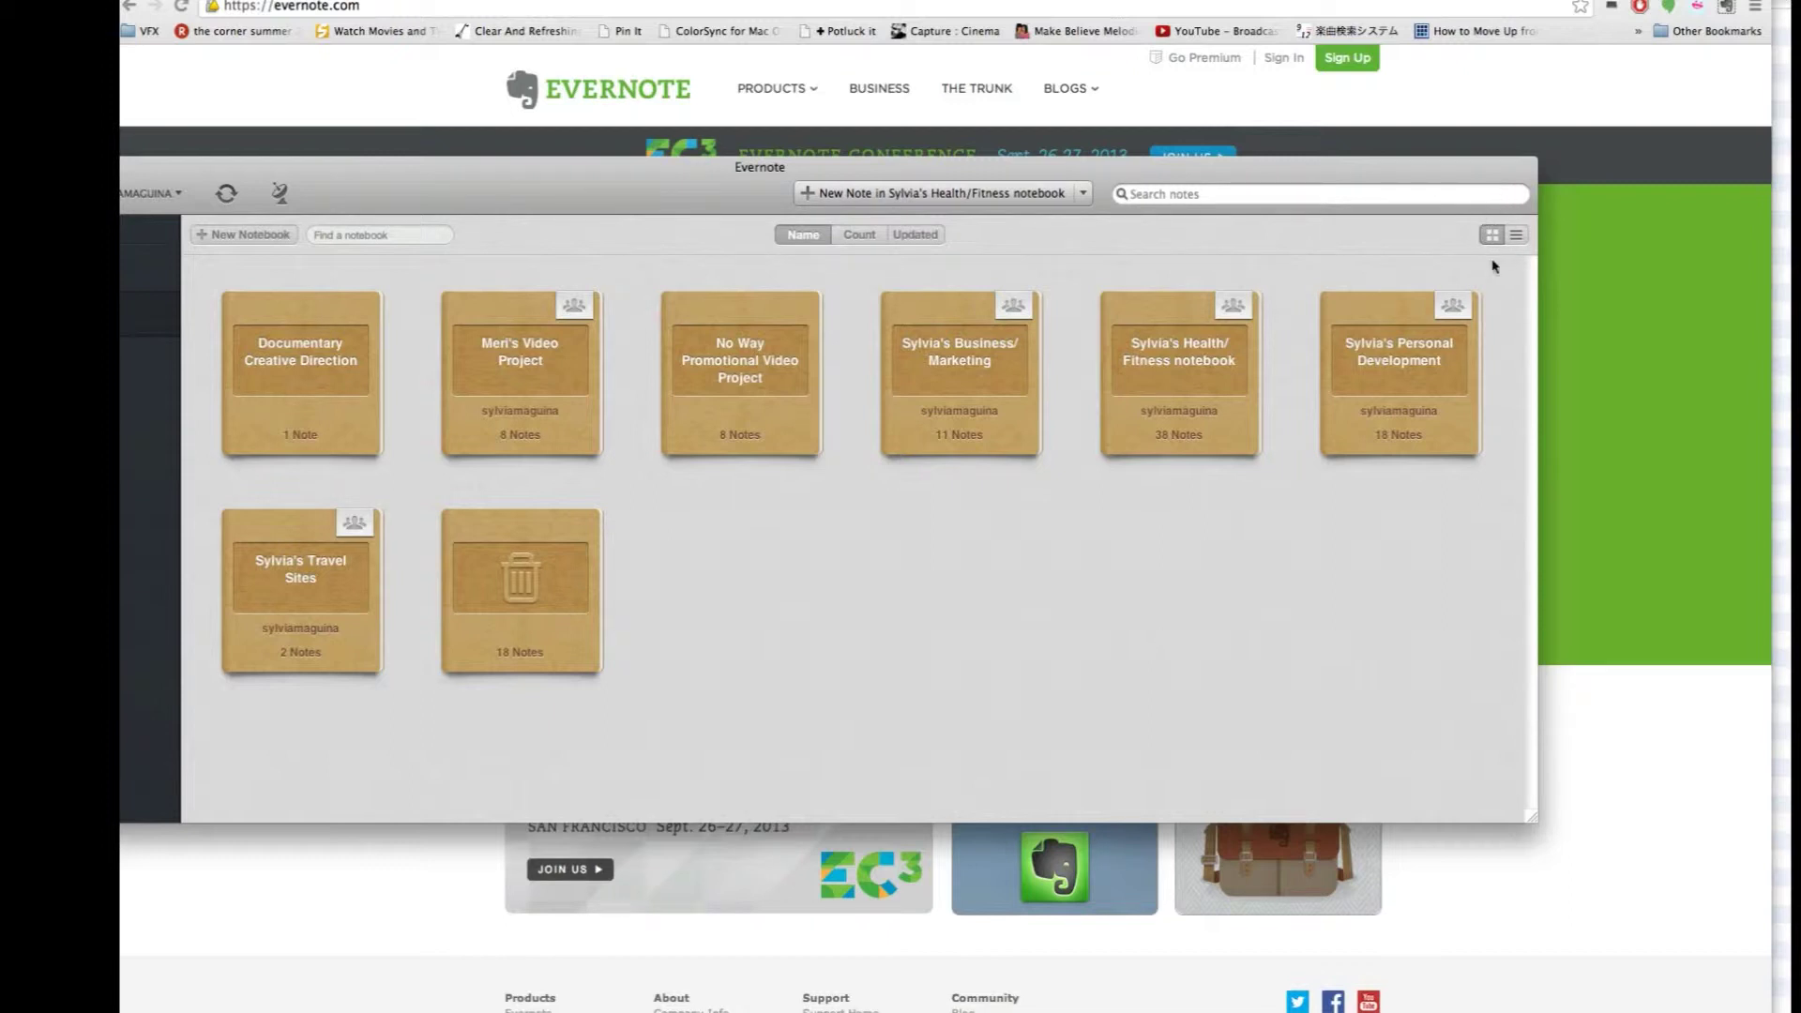
Step: Reposition the Evernote app window over the web page and select the Health/Fitness notebook card
{"action": "left_click_drag", "start_coordinate": [1270, 178], "coordinate": [1330, 829]}
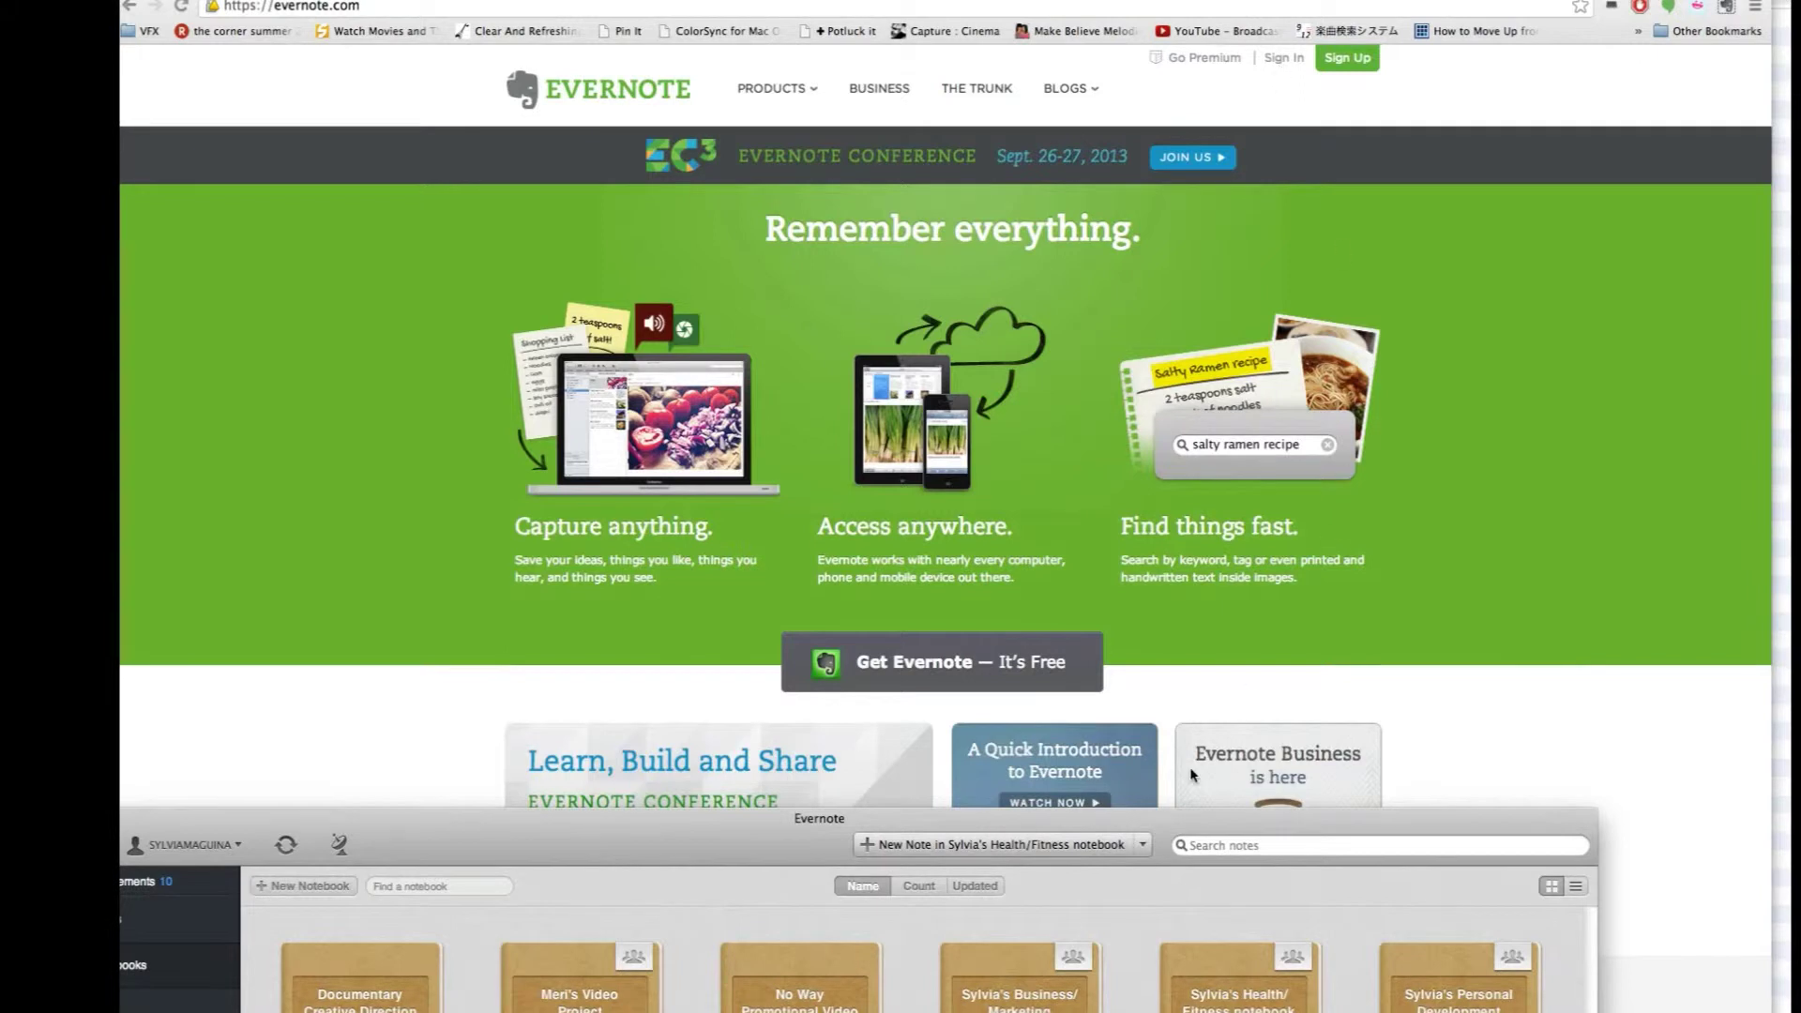
{"action": "left_click_drag", "start_coordinate": [1172, 845], "coordinate": [1194, 247]}
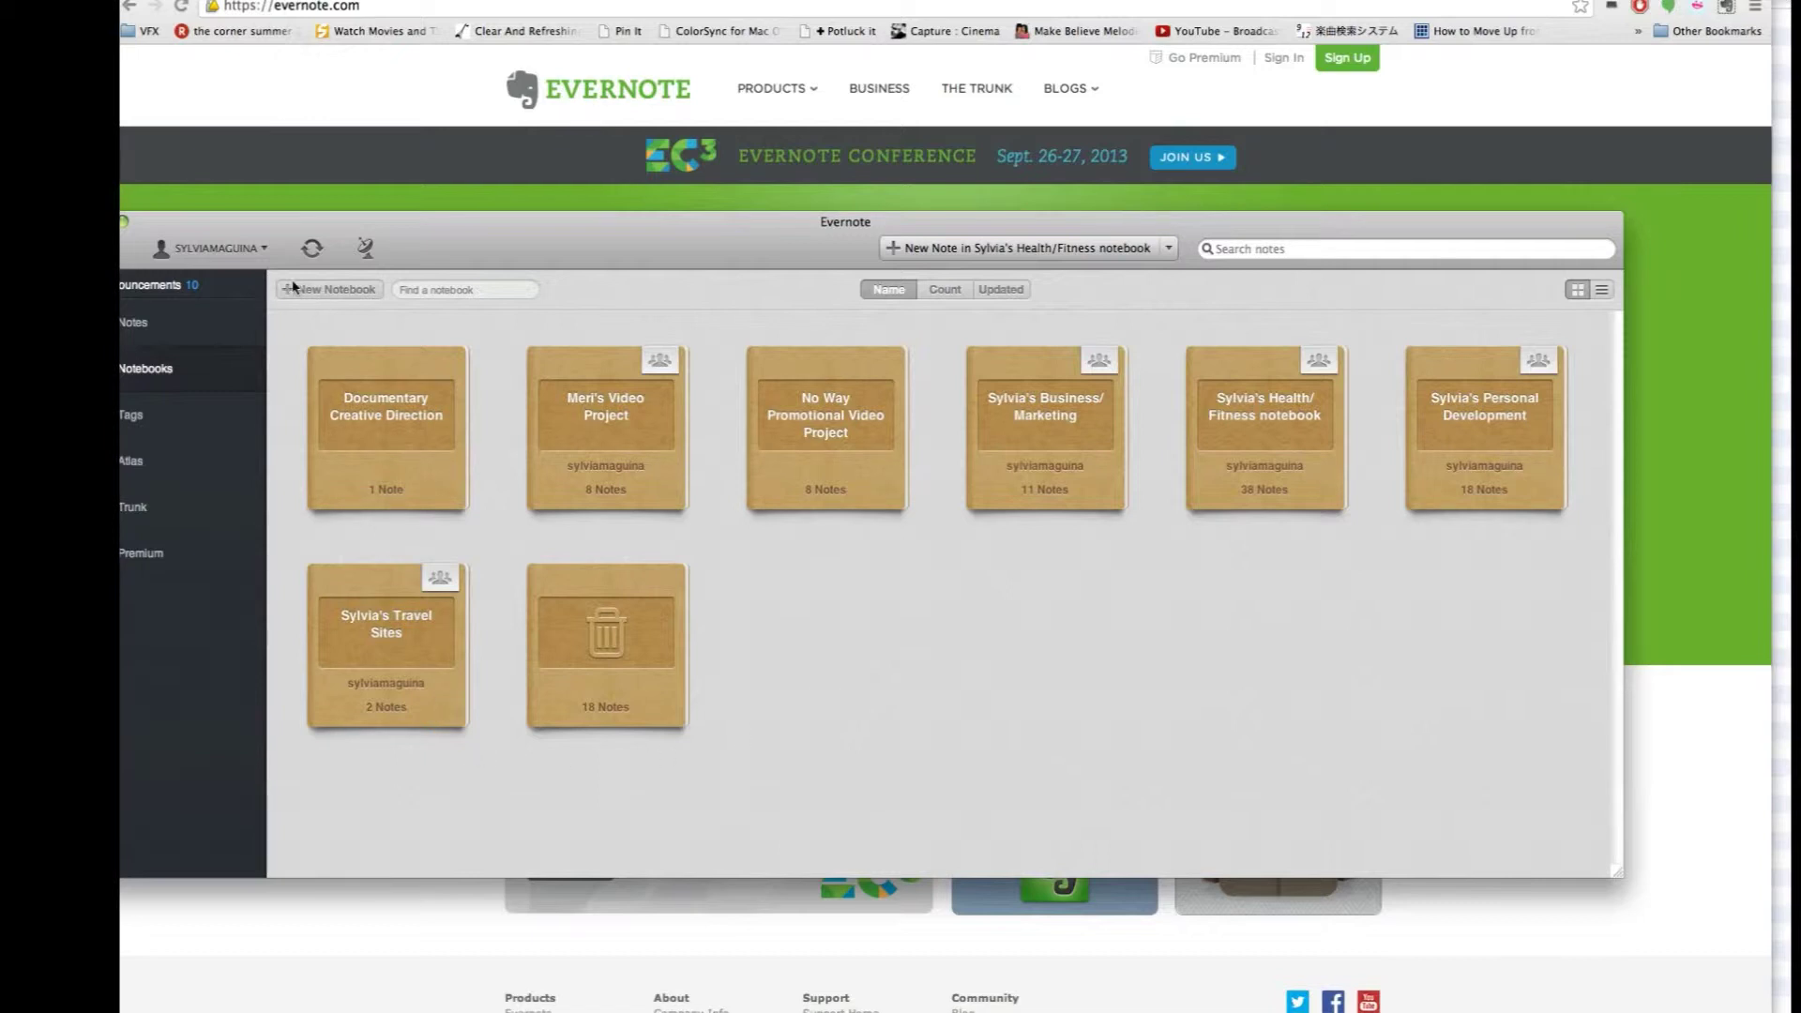
{"action": "left_click", "coordinate": [302, 309]}
{"action": "mouse_move", "coordinate": [1257, 500]}
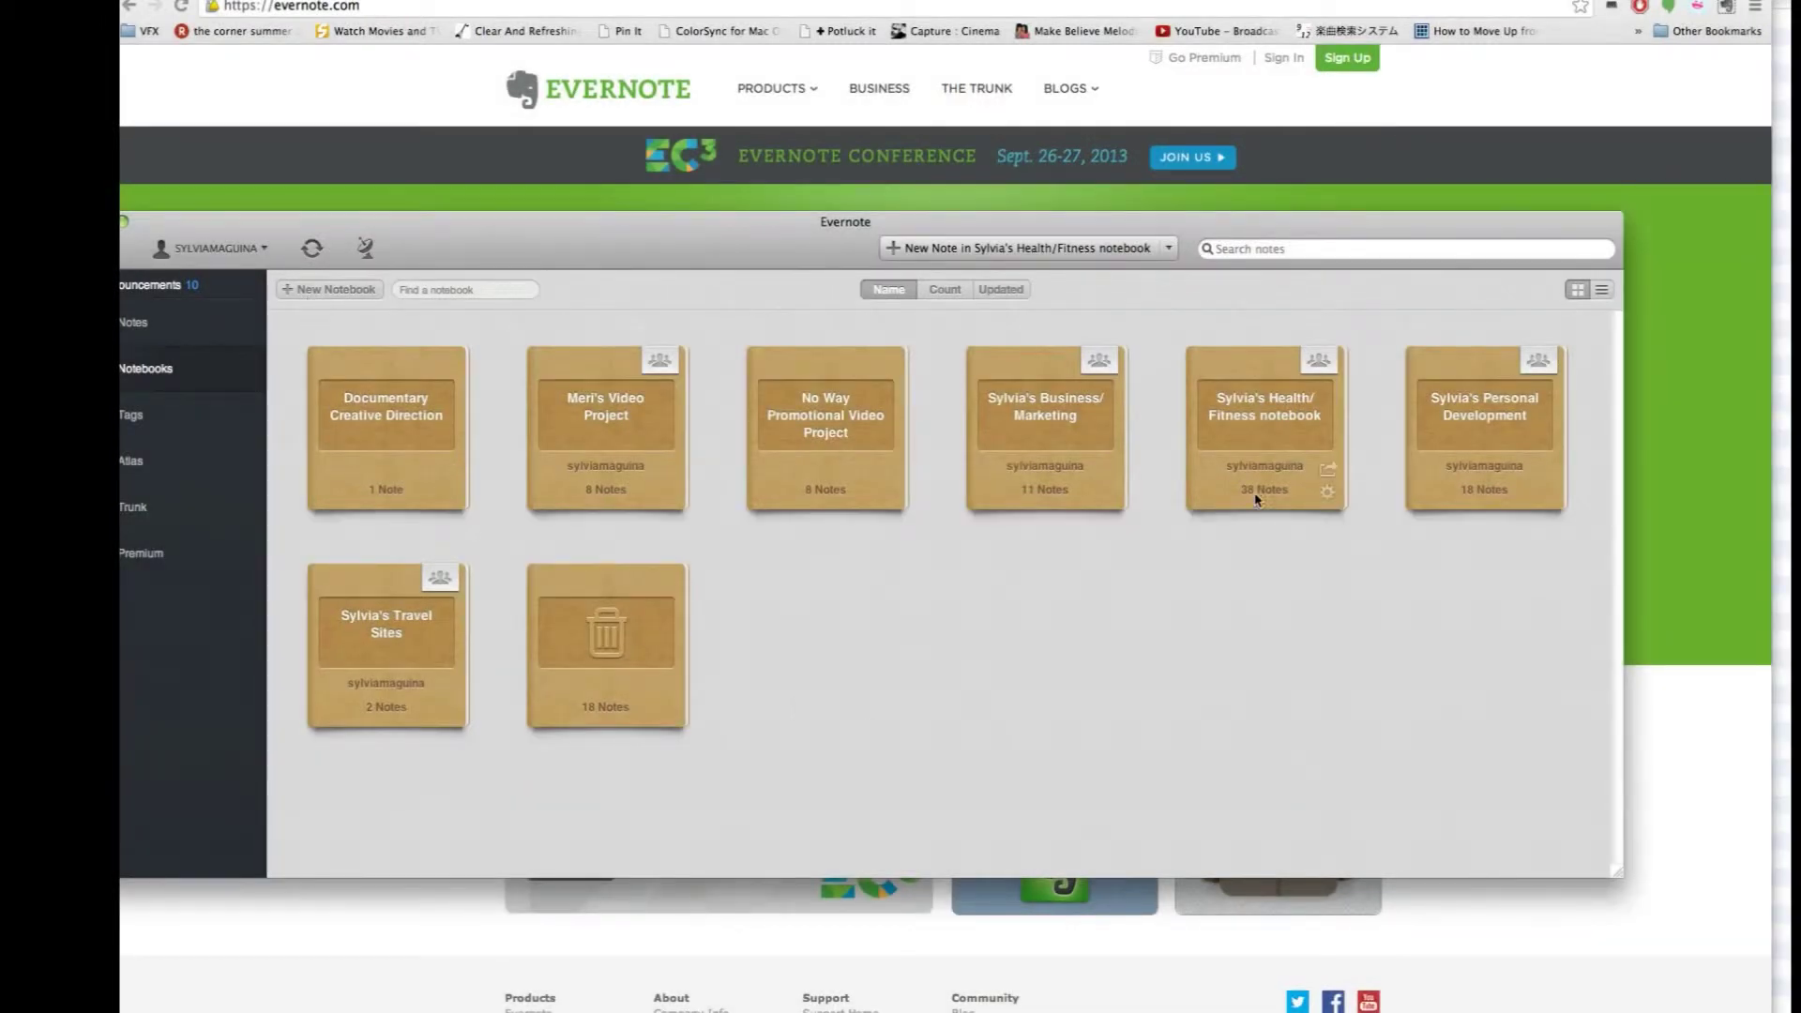
{"action": "left_click", "coordinate": [1257, 441]}
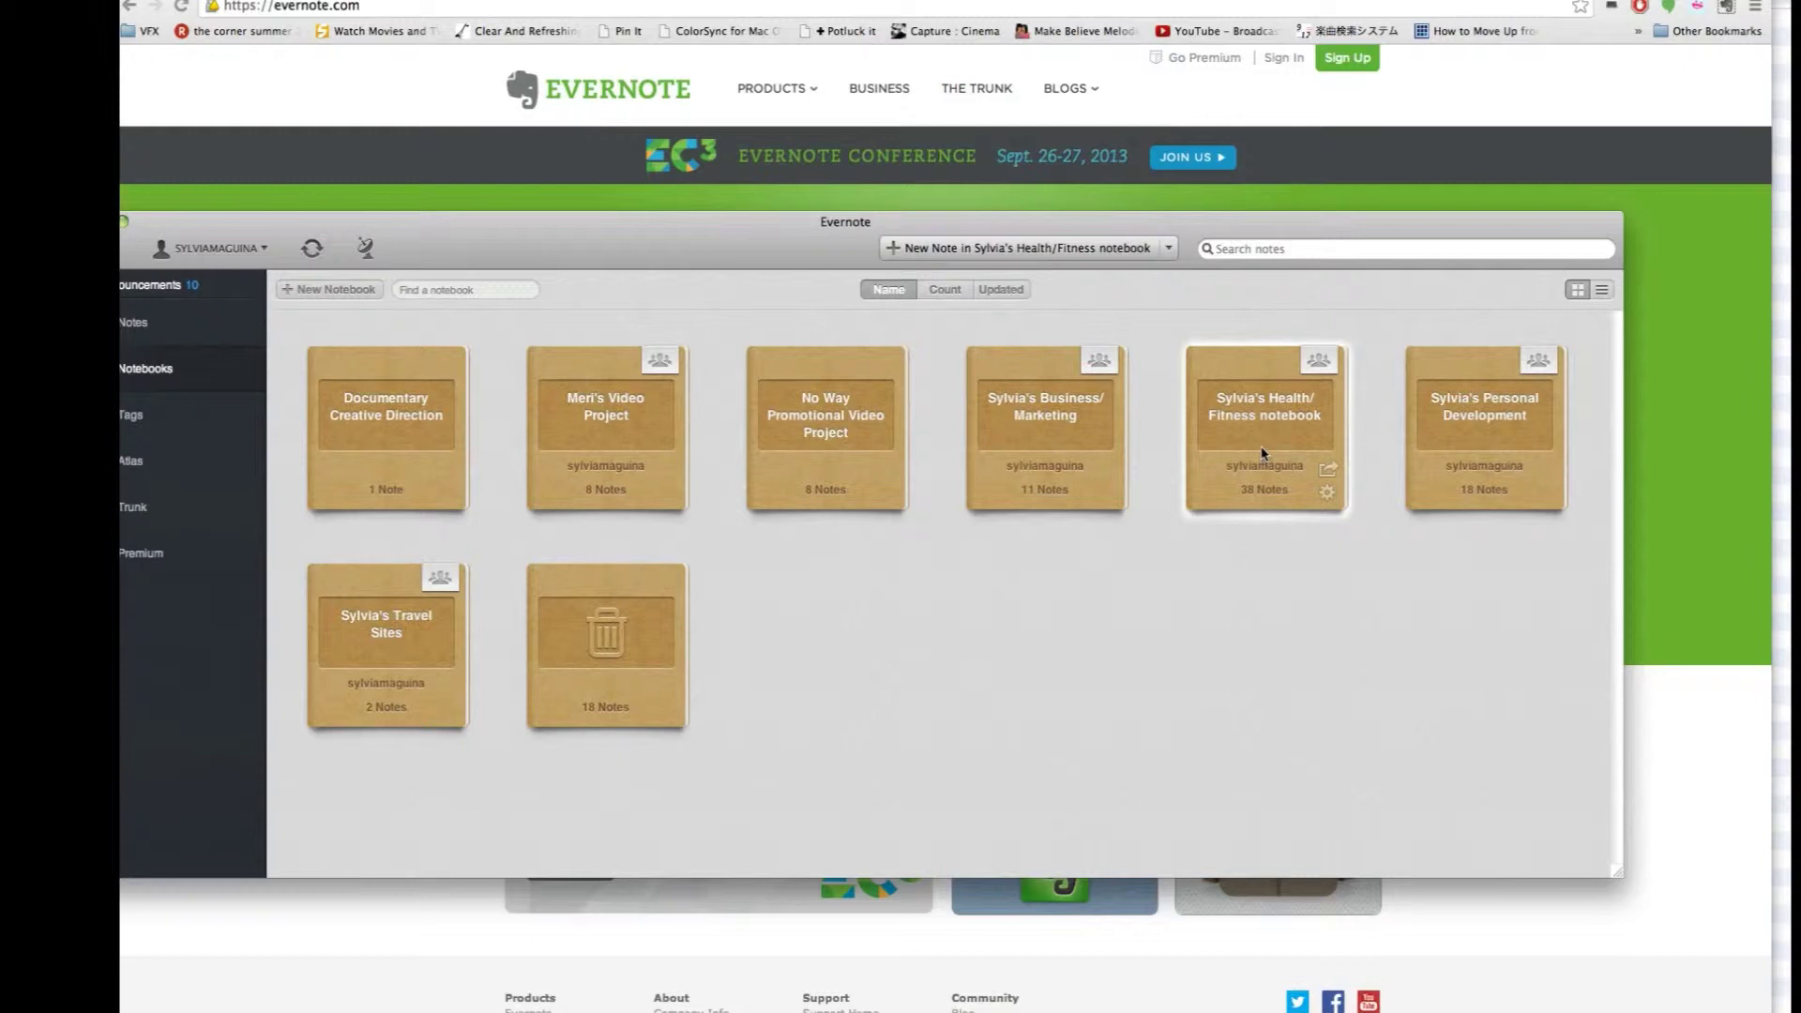
Step: Open the Health/Fitness notebook and browse its clips, viewing purelytwins and ending on the unprocess note
{"action": "double_click", "coordinate": [1315, 428]}
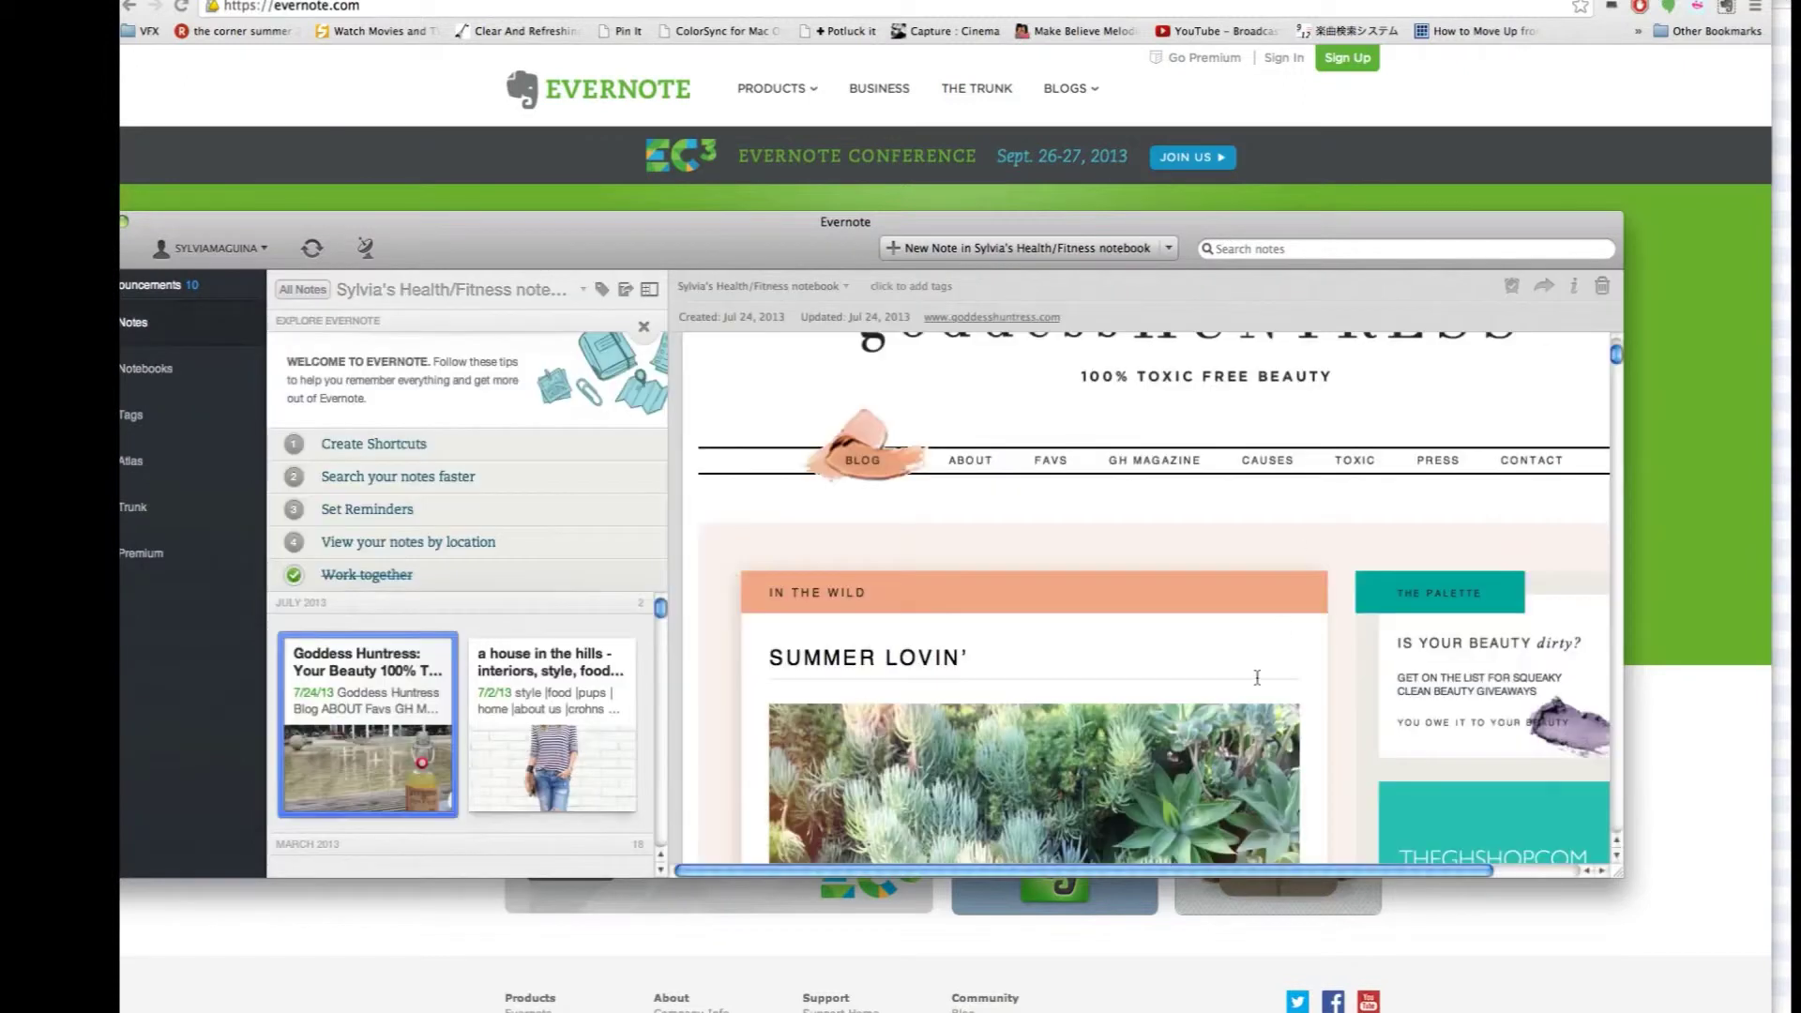
{"action": "scroll", "coordinate": [929, 454], "scroll_direction": "up", "scroll_amount": 3}
{"action": "scroll", "coordinate": [929, 454], "scroll_direction": "up", "scroll_amount": 3}
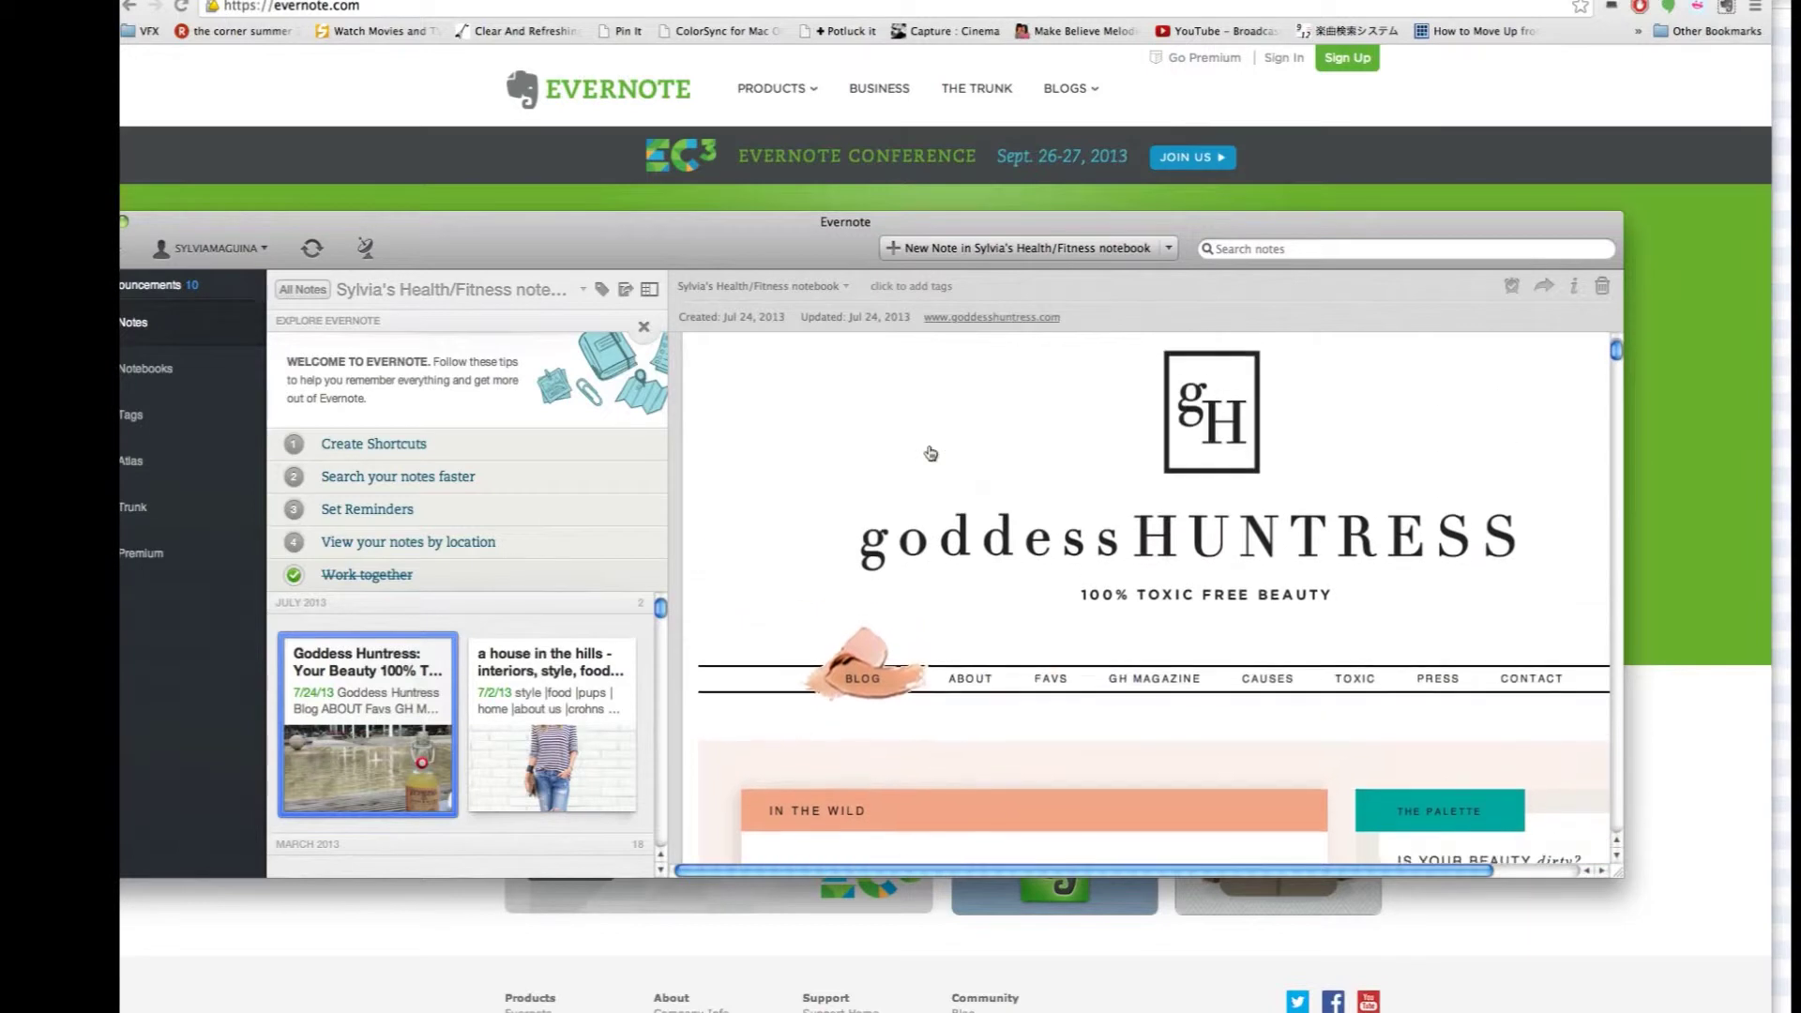
{"action": "scroll", "coordinate": [579, 701], "scroll_direction": "down", "scroll_amount": 5}
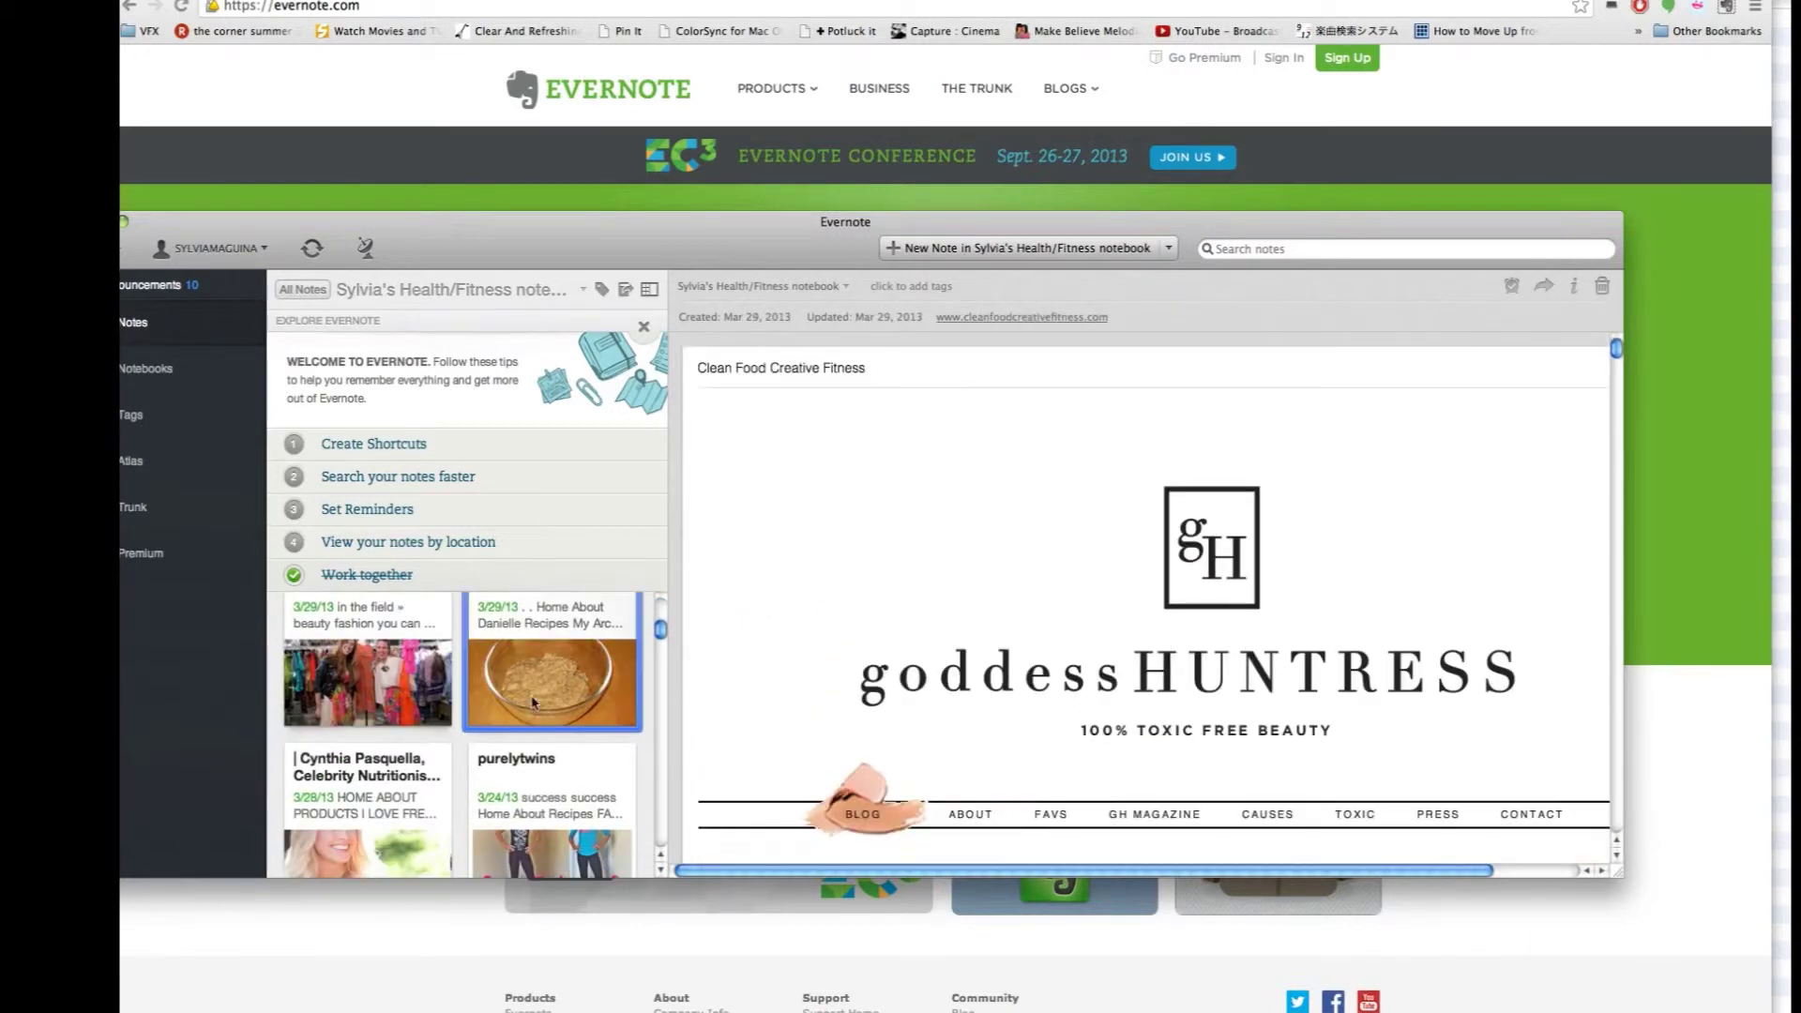
{"action": "left_click", "coordinate": [451, 700]}
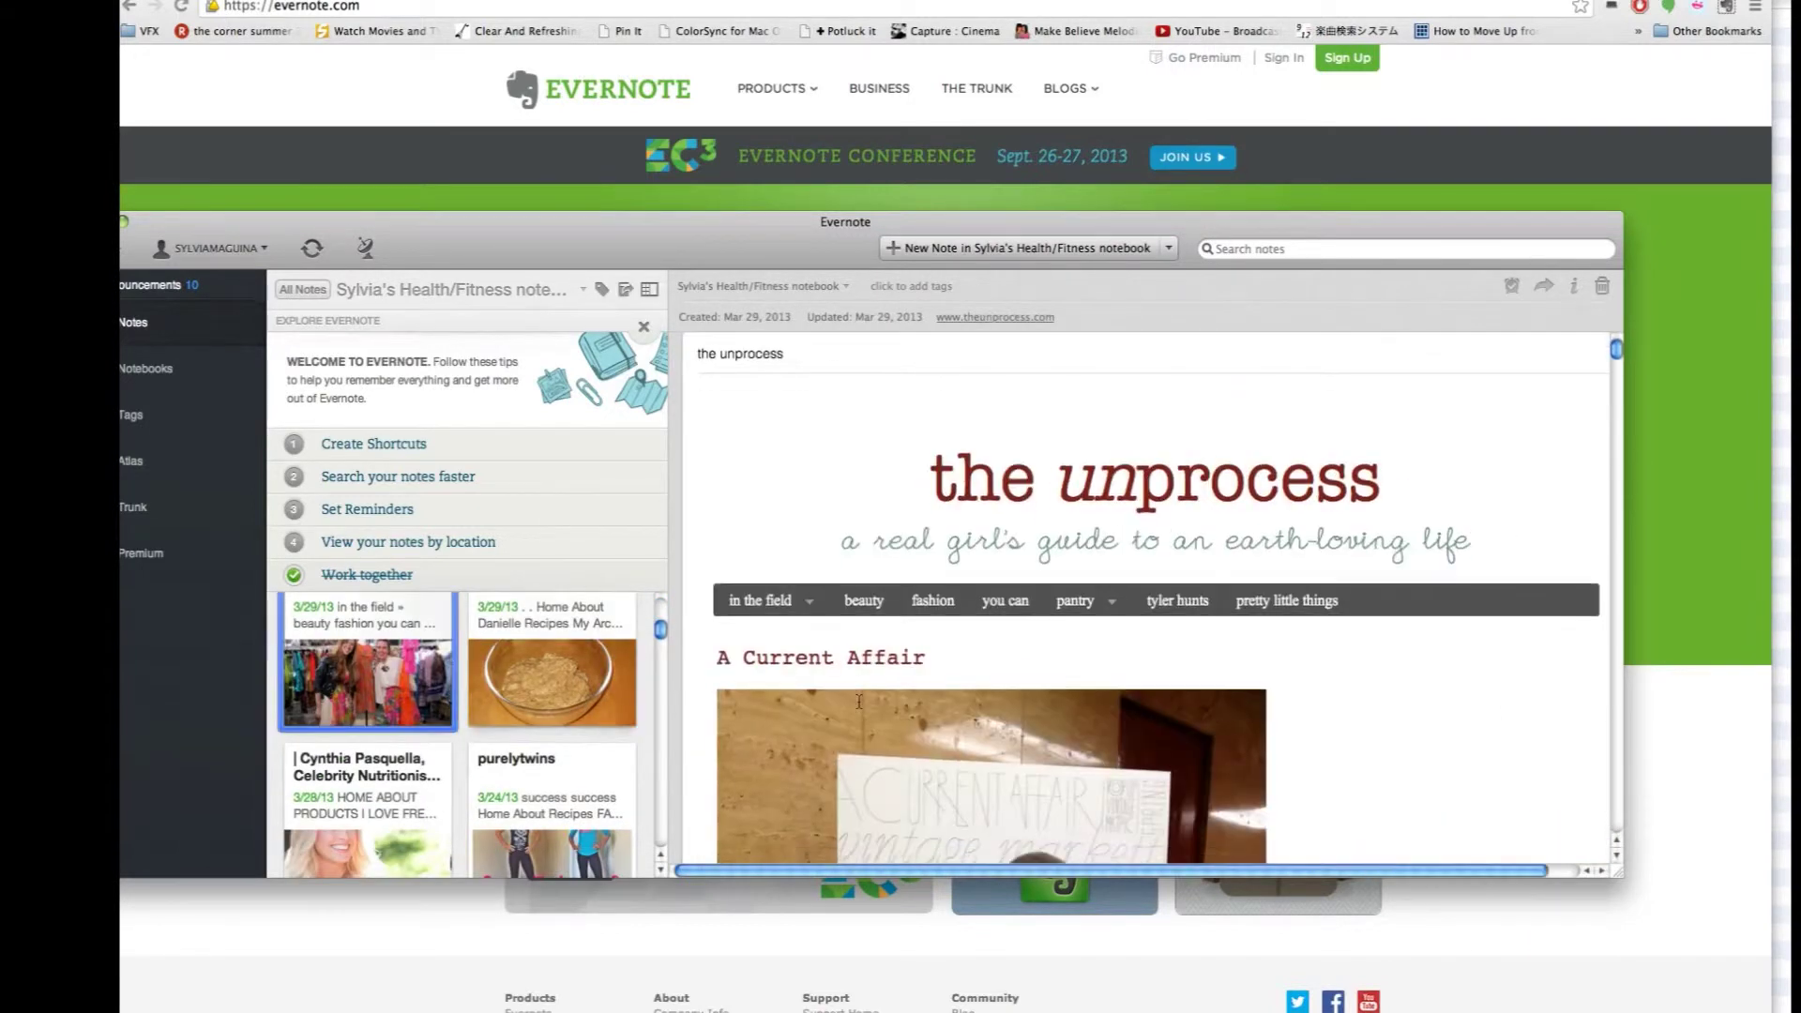
{"action": "scroll", "coordinate": [858, 701], "scroll_direction": "down", "scroll_amount": 2}
{"action": "left_click", "coordinate": [515, 850]}
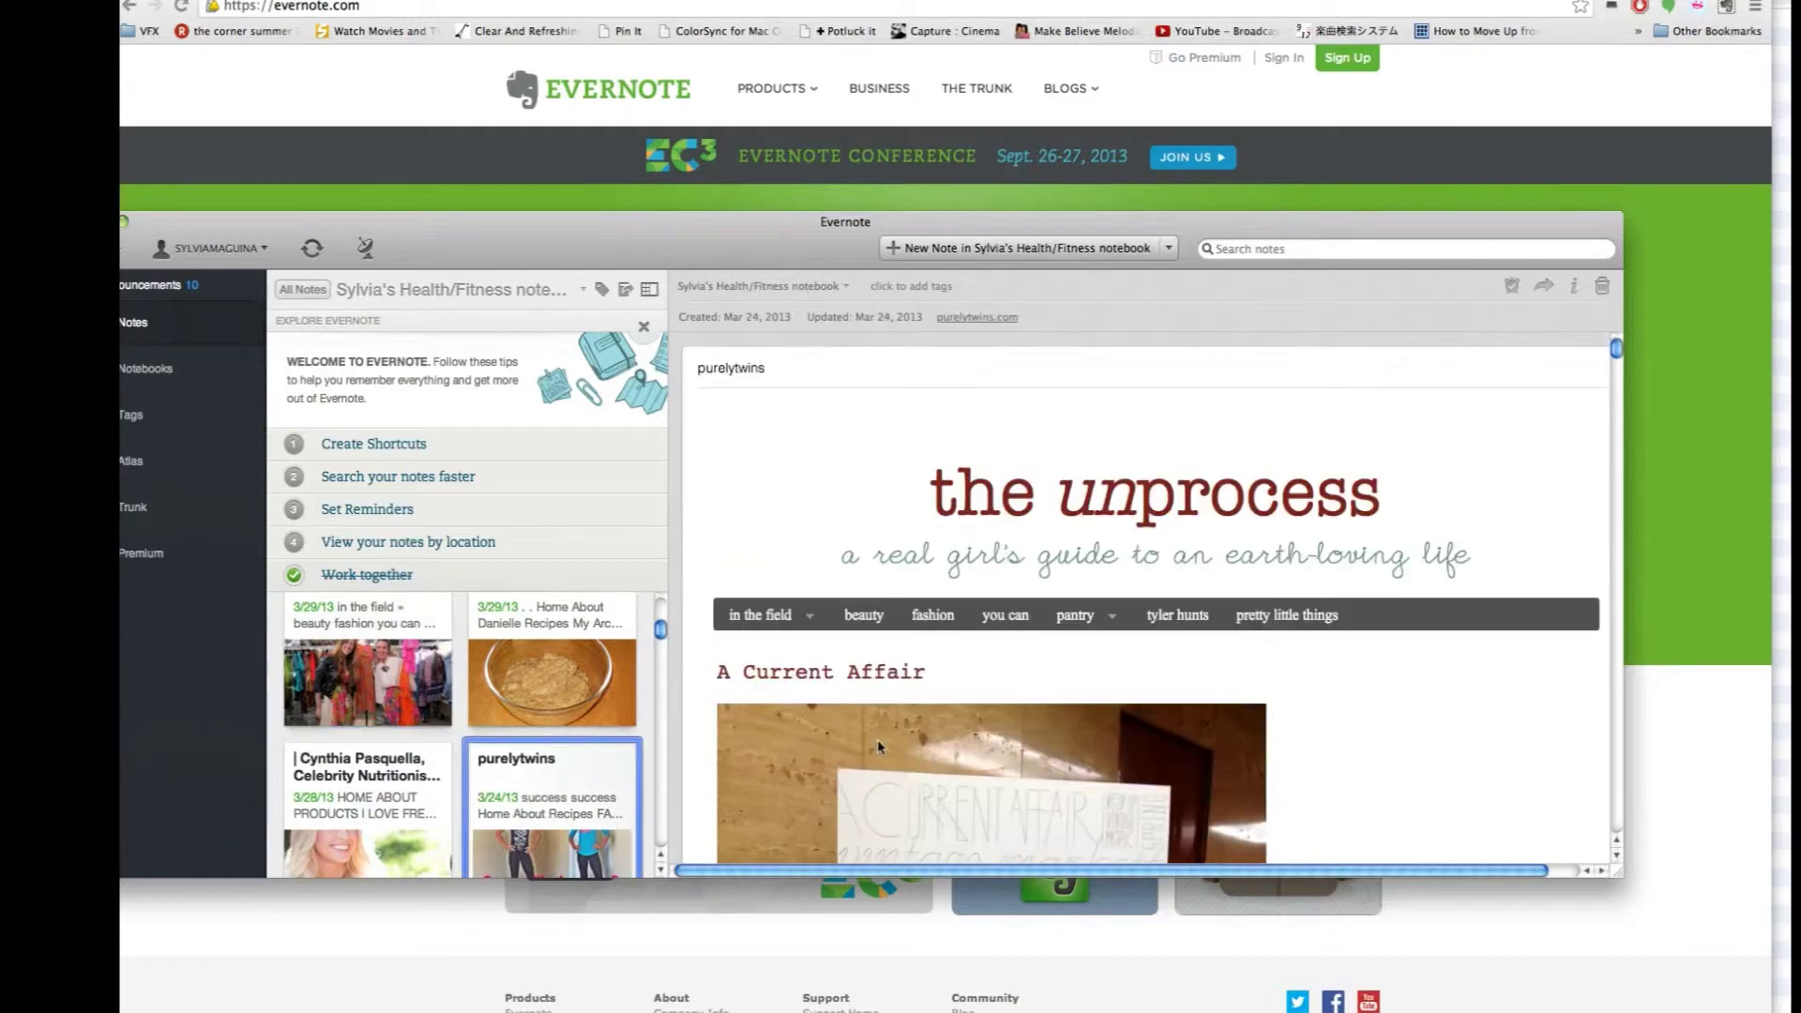
{"action": "scroll", "coordinate": [490, 844], "scroll_direction": "down", "scroll_amount": 1}
{"action": "scroll", "coordinate": [489, 844], "scroll_direction": "up", "scroll_amount": 5}
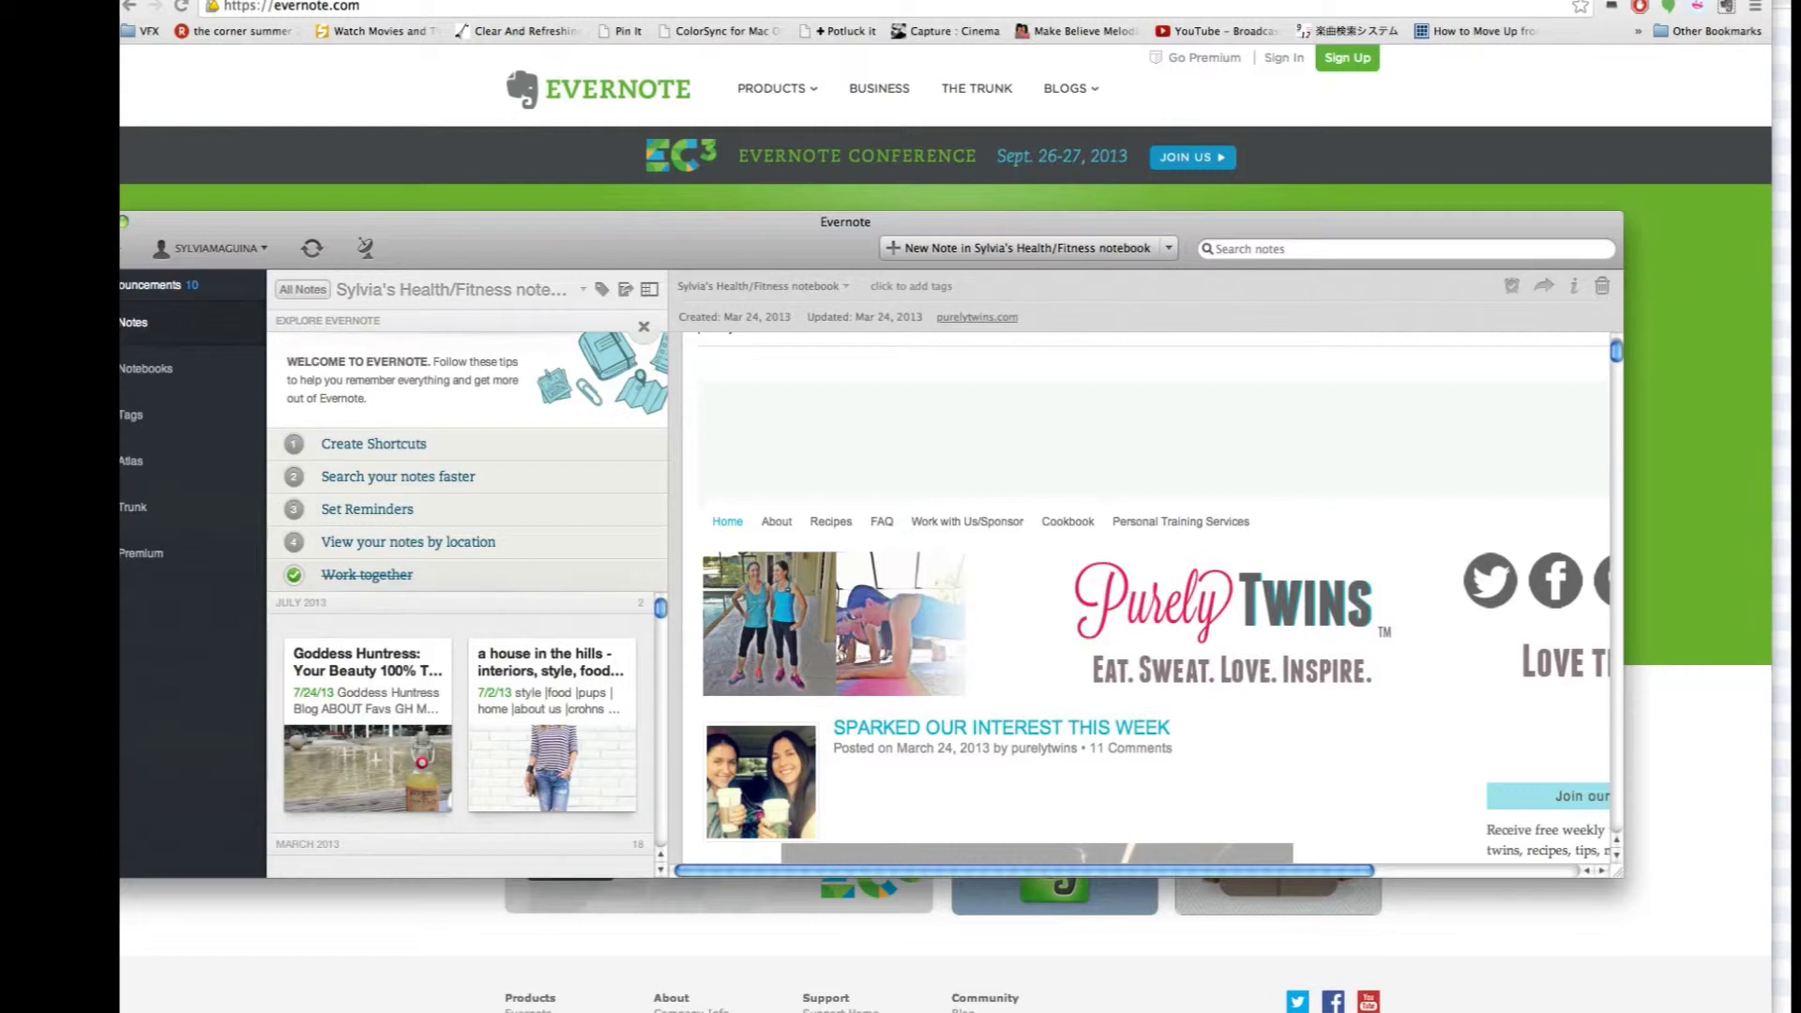
{"action": "key", "text": "Up"}
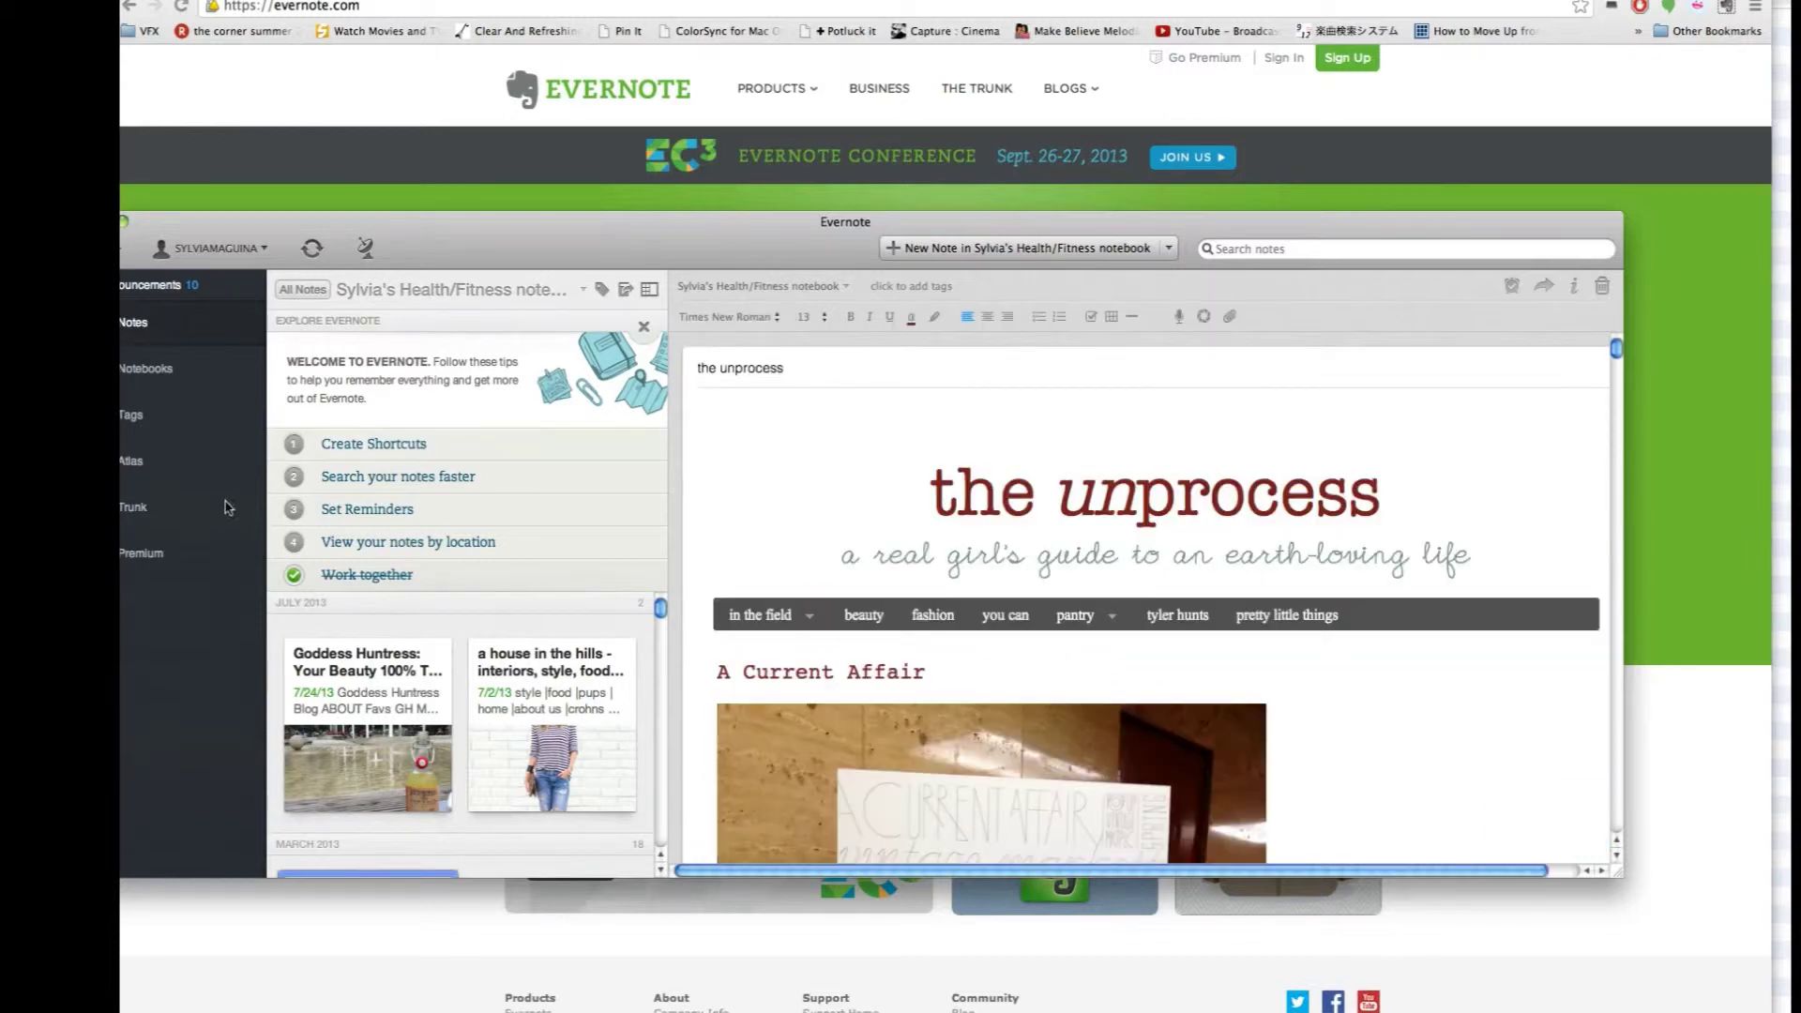
Step: From the Notebooks view, check the Health/Fitness notebook's sharing options, then dismiss the panel
{"action": "left_click", "coordinate": [156, 389]}
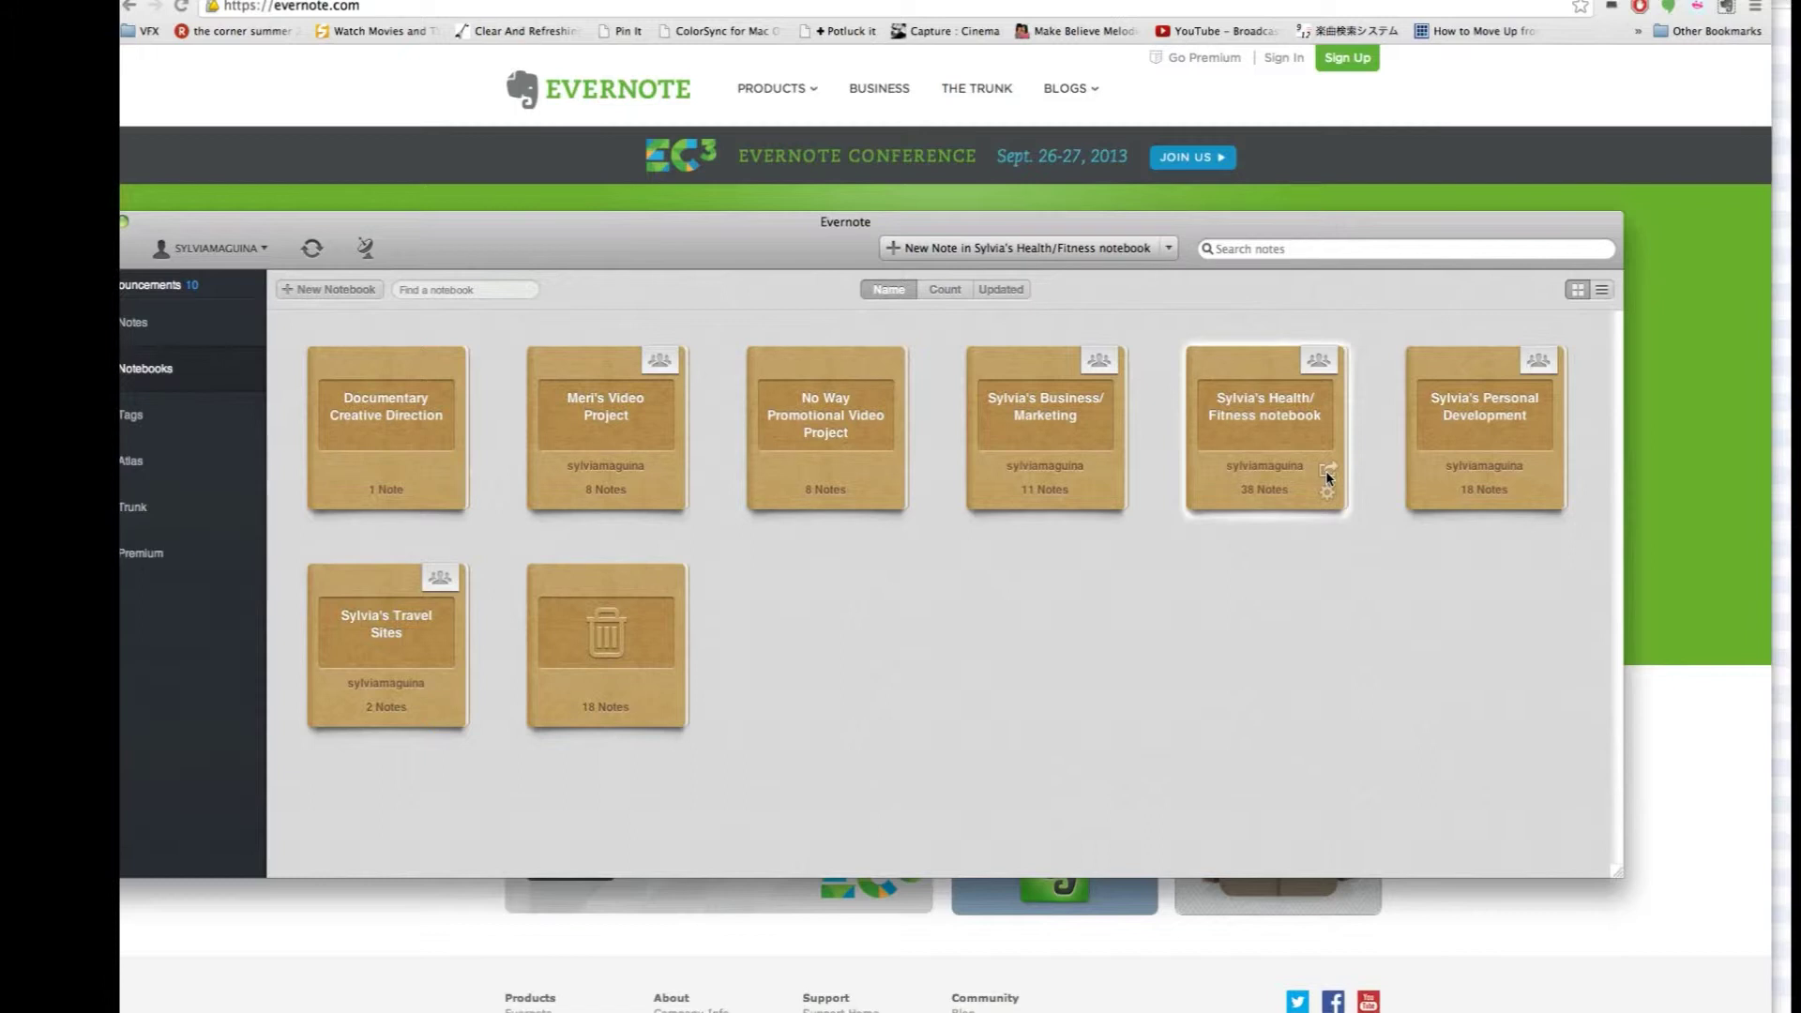
{"action": "left_click", "coordinate": [1327, 477]}
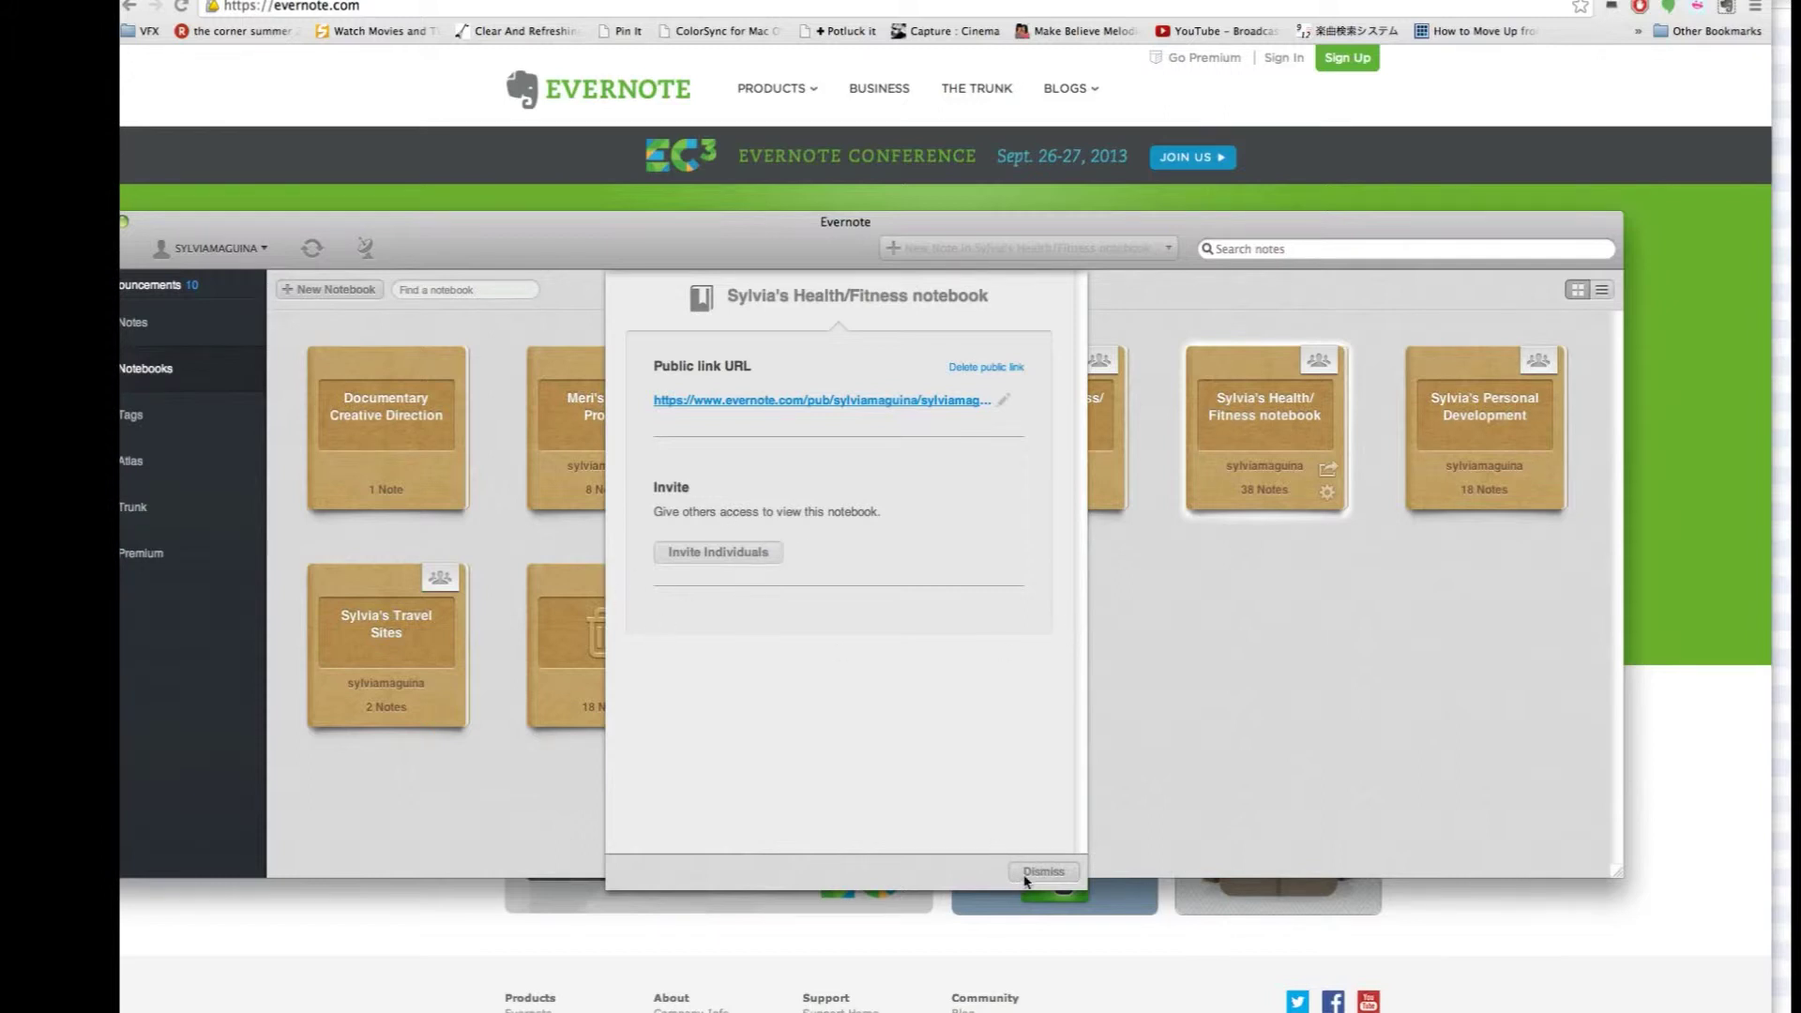
{"action": "left_click", "coordinate": [1027, 880]}
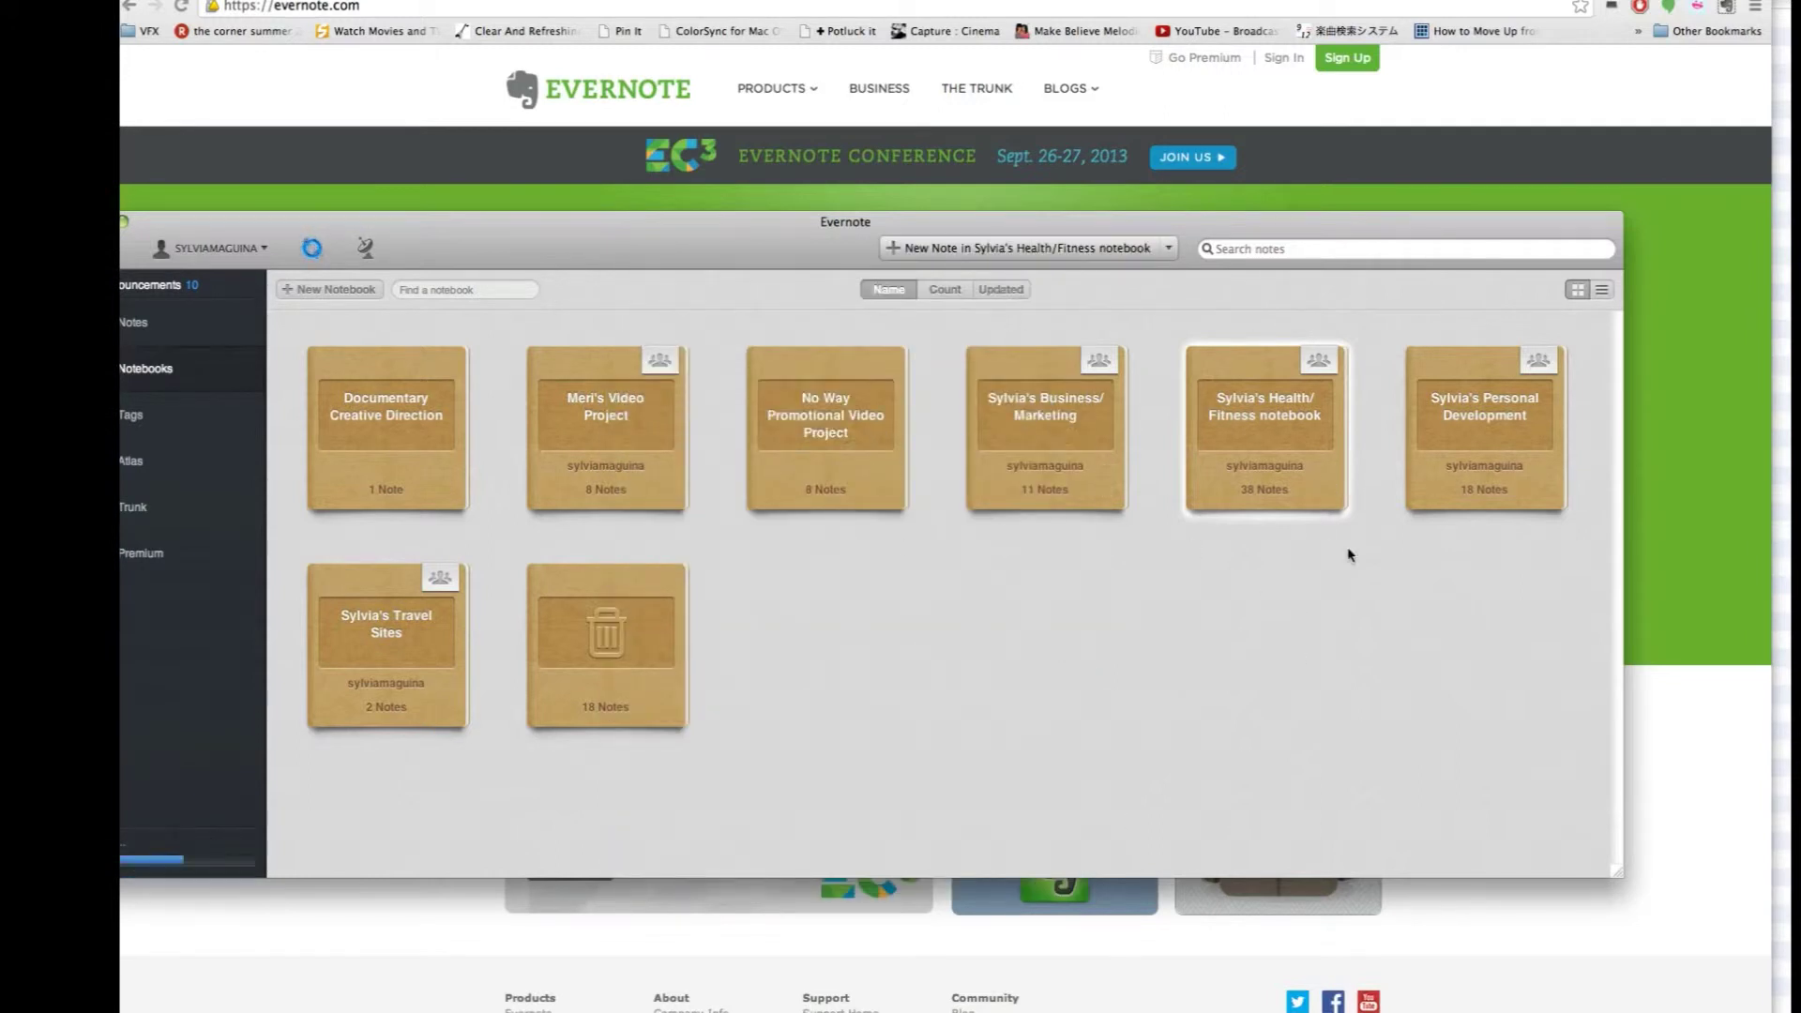
Step: Close the Evernote window and open the Web Clipper product page to see supported browsers
{"action": "mouse_move", "coordinate": [1285, 466]}
{"action": "left_click", "coordinate": [123, 221]}
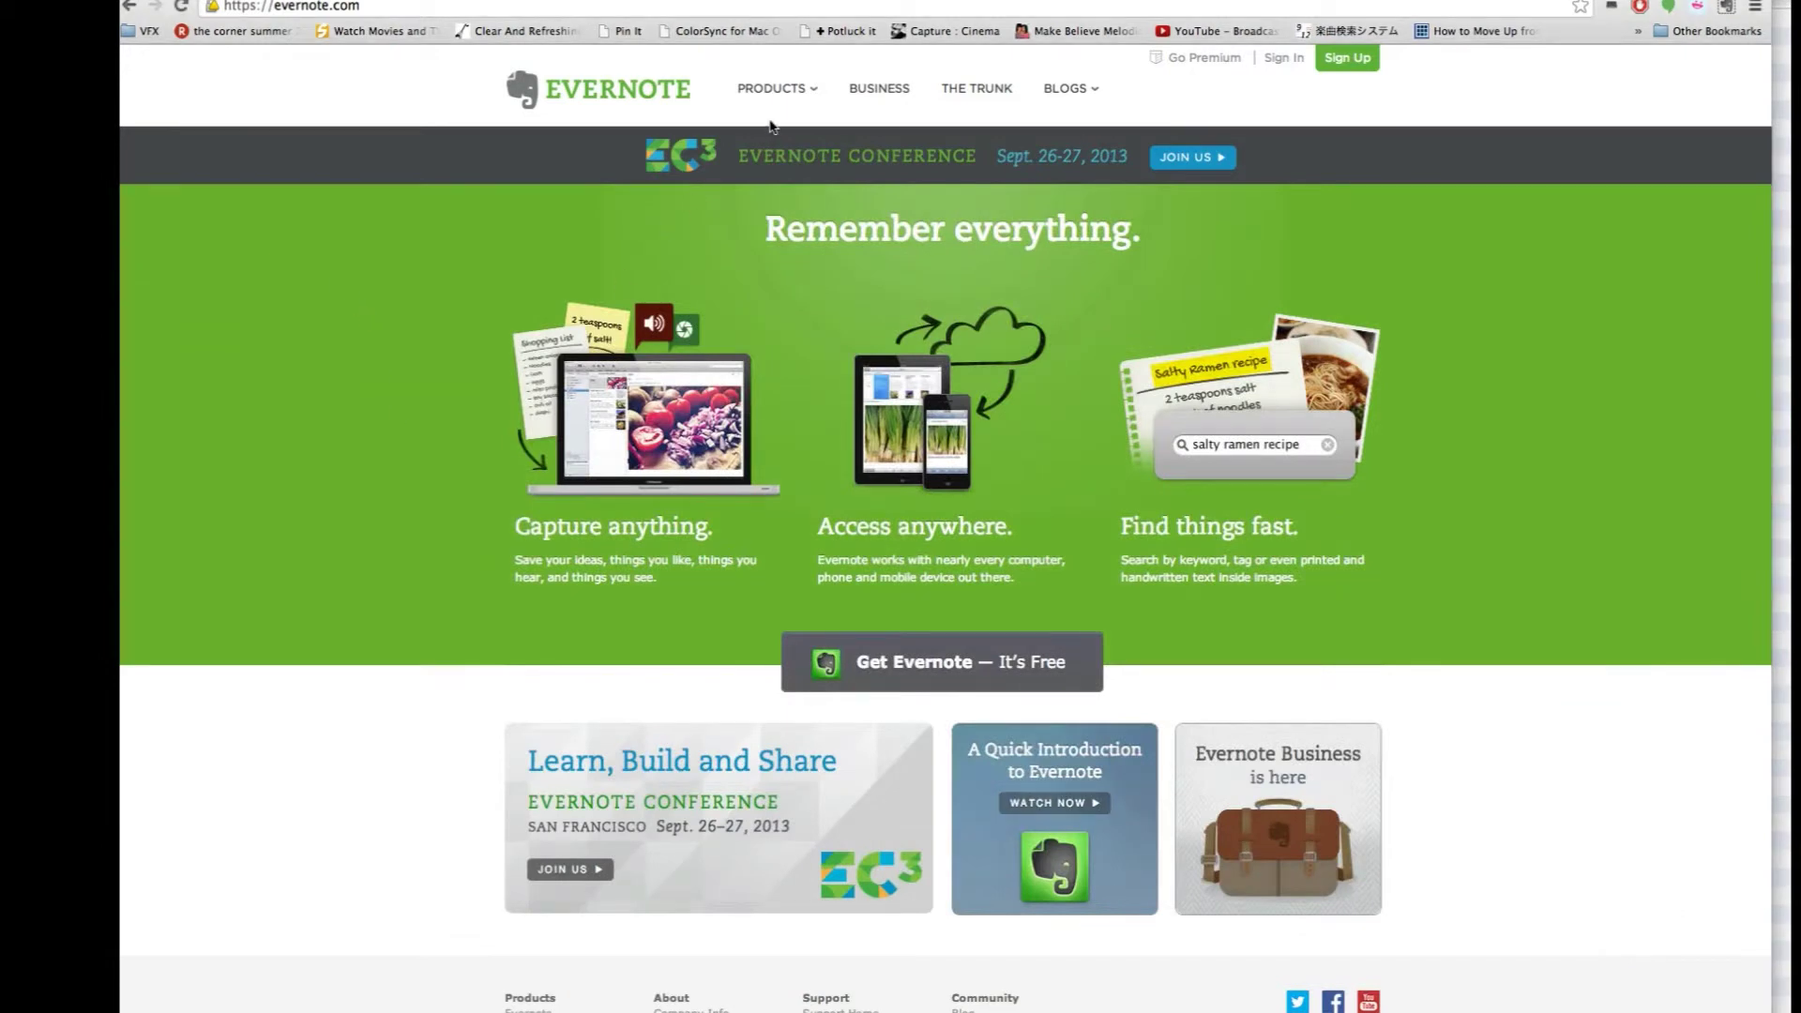
{"action": "mouse_move", "coordinate": [775, 109]}
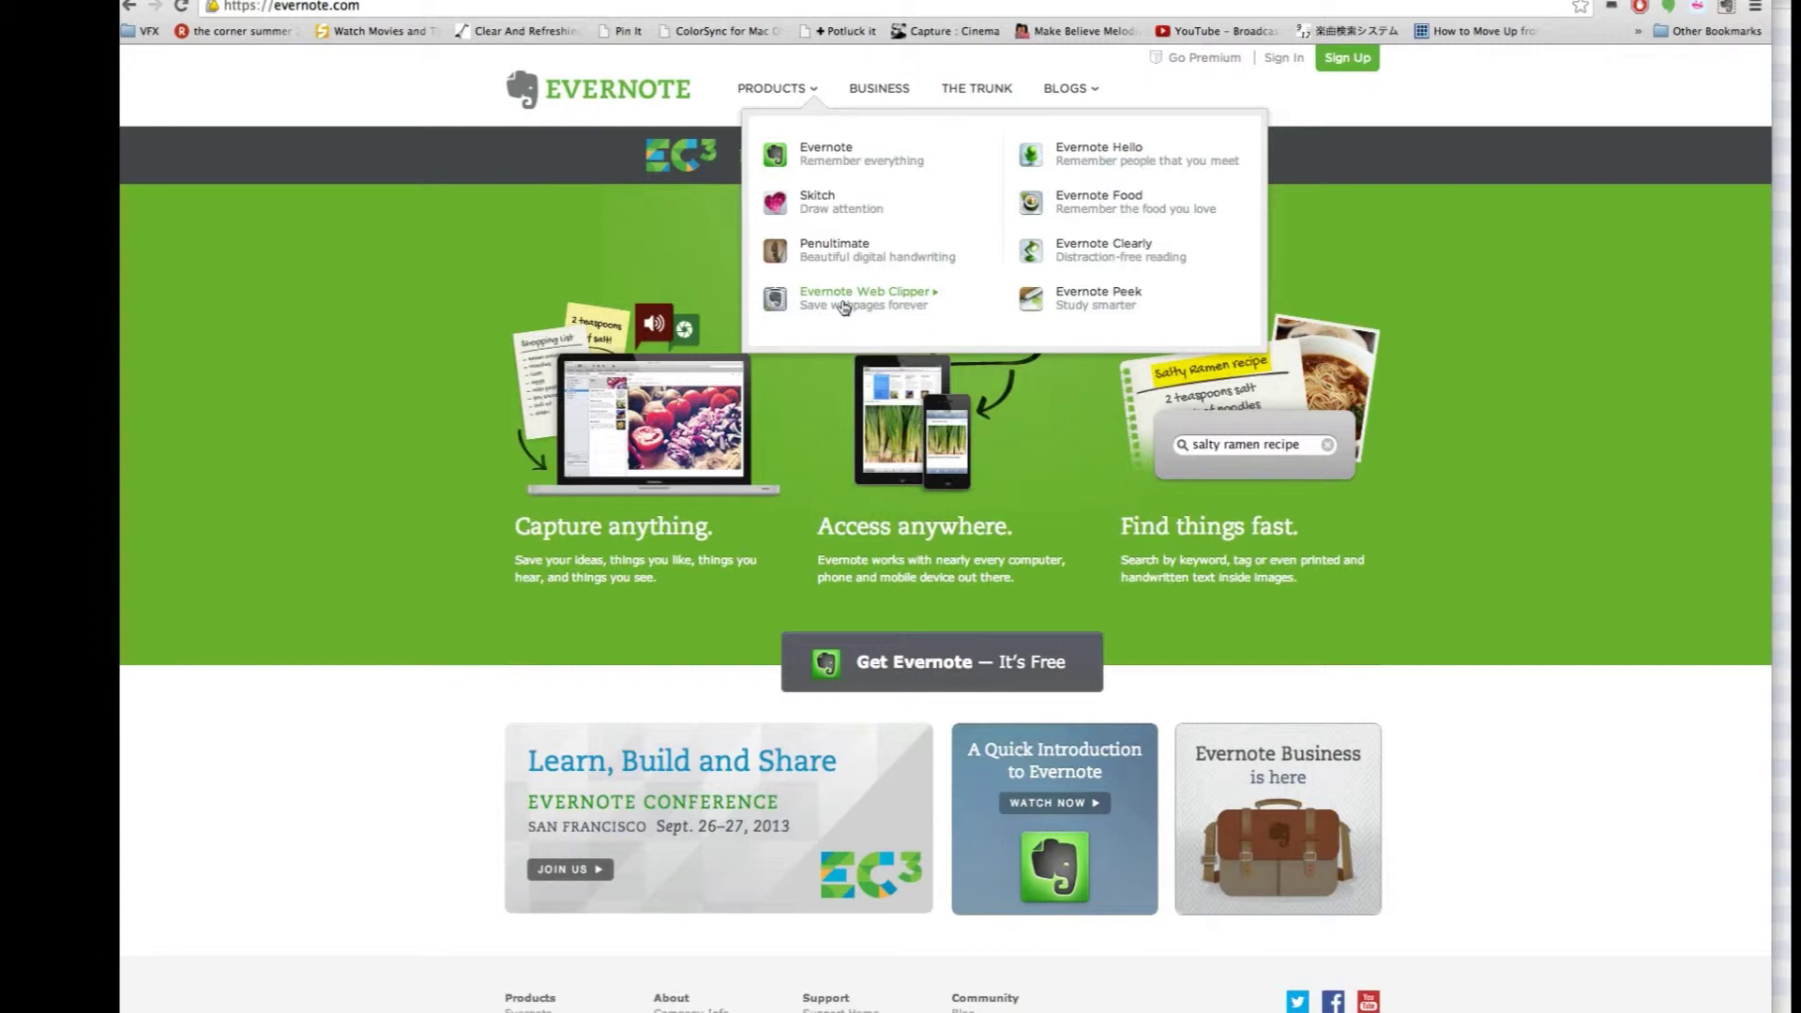
{"action": "left_click", "coordinate": [844, 307]}
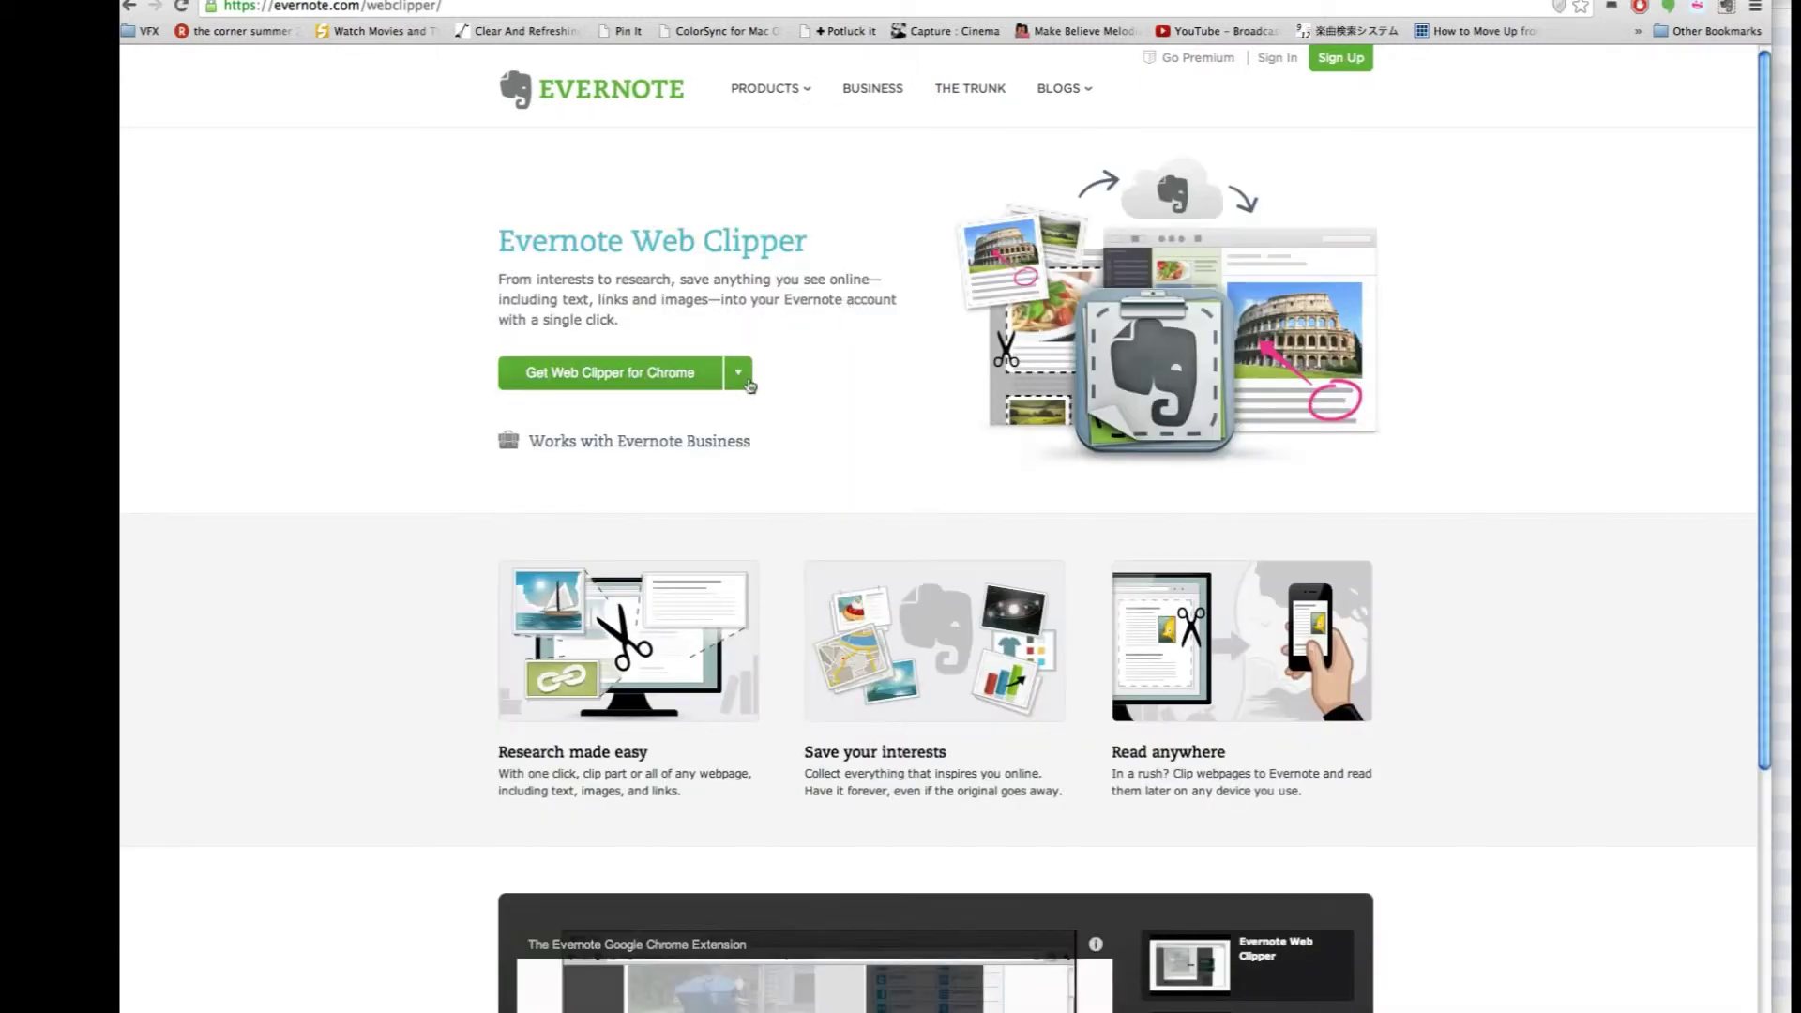
{"action": "left_click", "coordinate": [748, 384]}
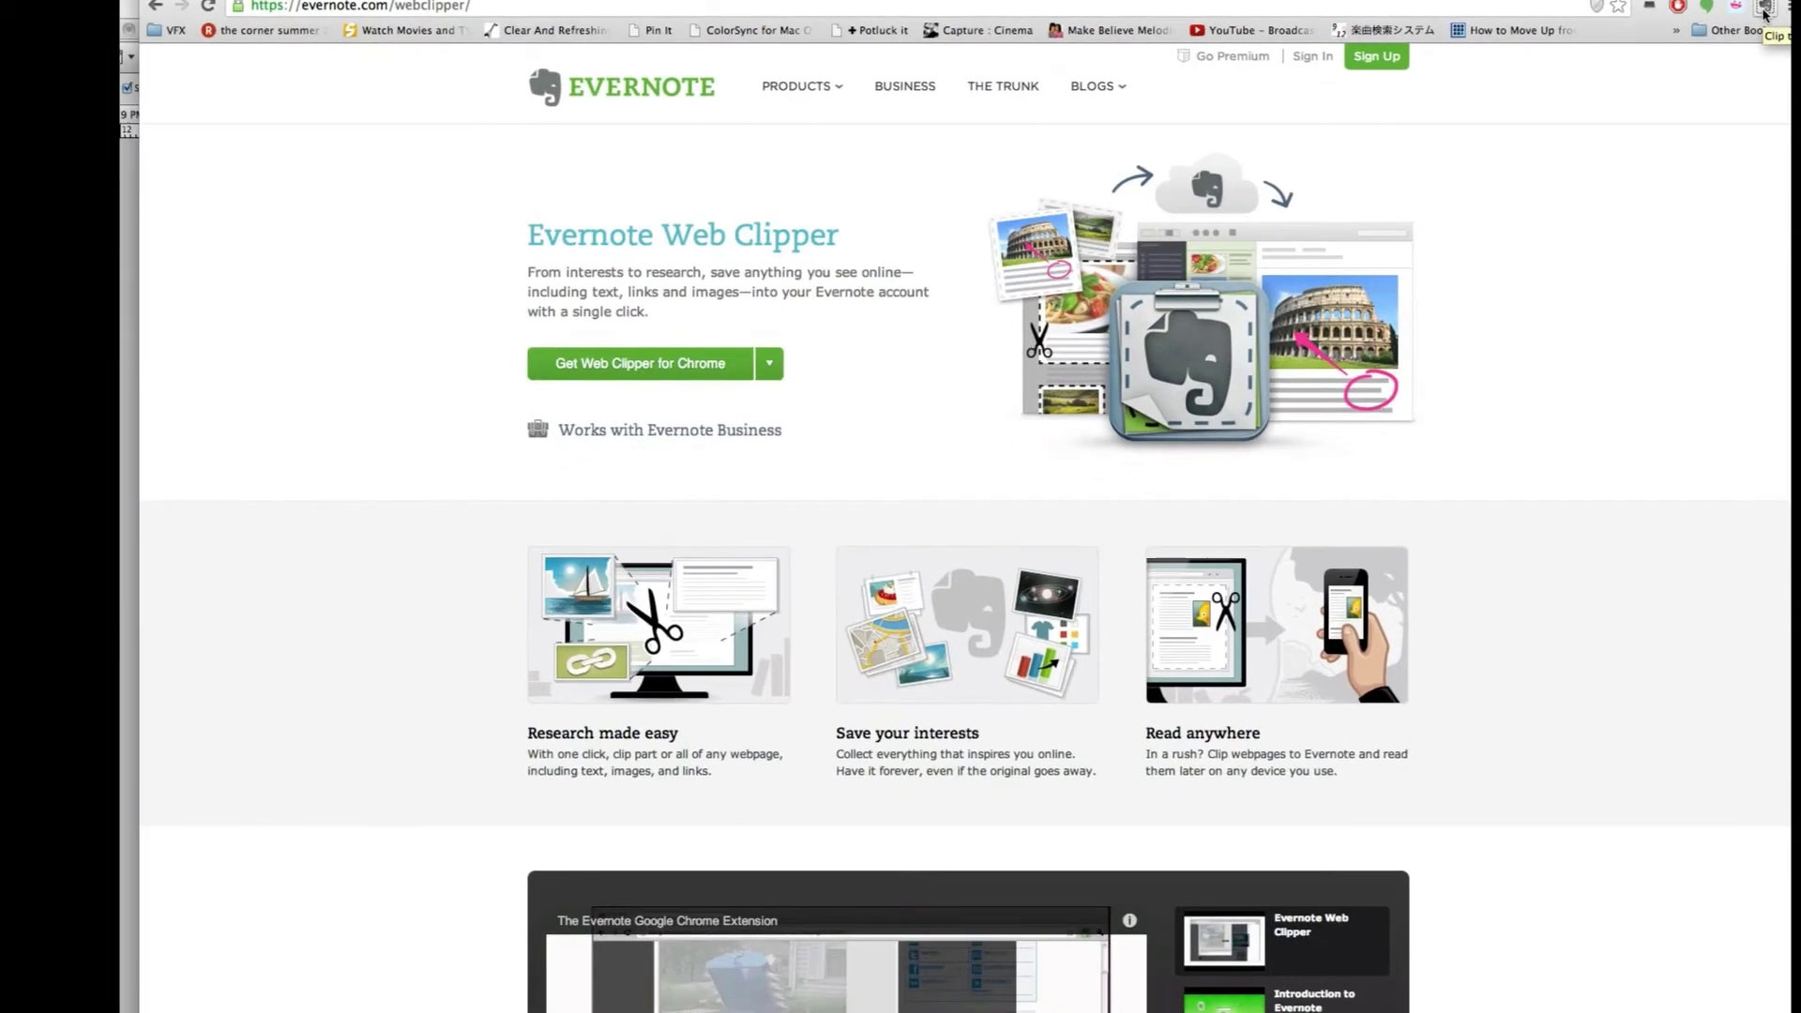
Step: Start a Web Clipper clip and set its type to Full Page after trying URL-only
{"action": "left_click", "coordinate": [1764, 11]}
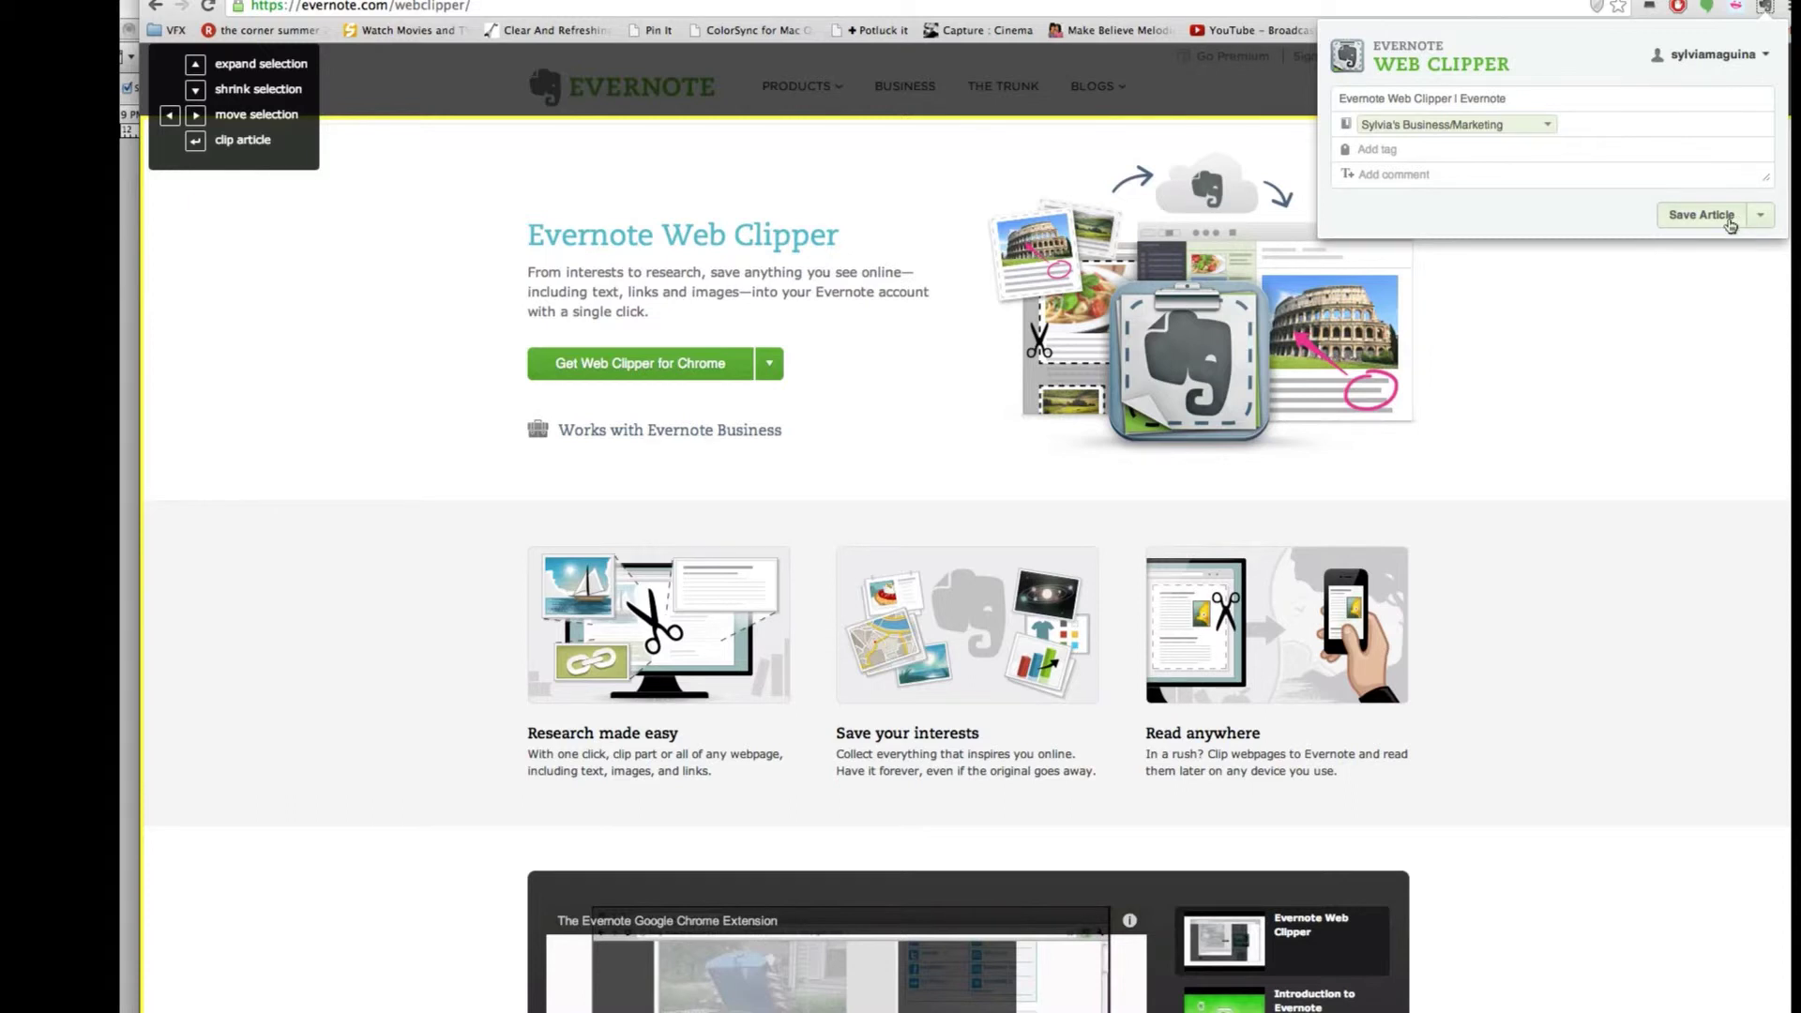
{"action": "left_click", "coordinate": [1757, 223]}
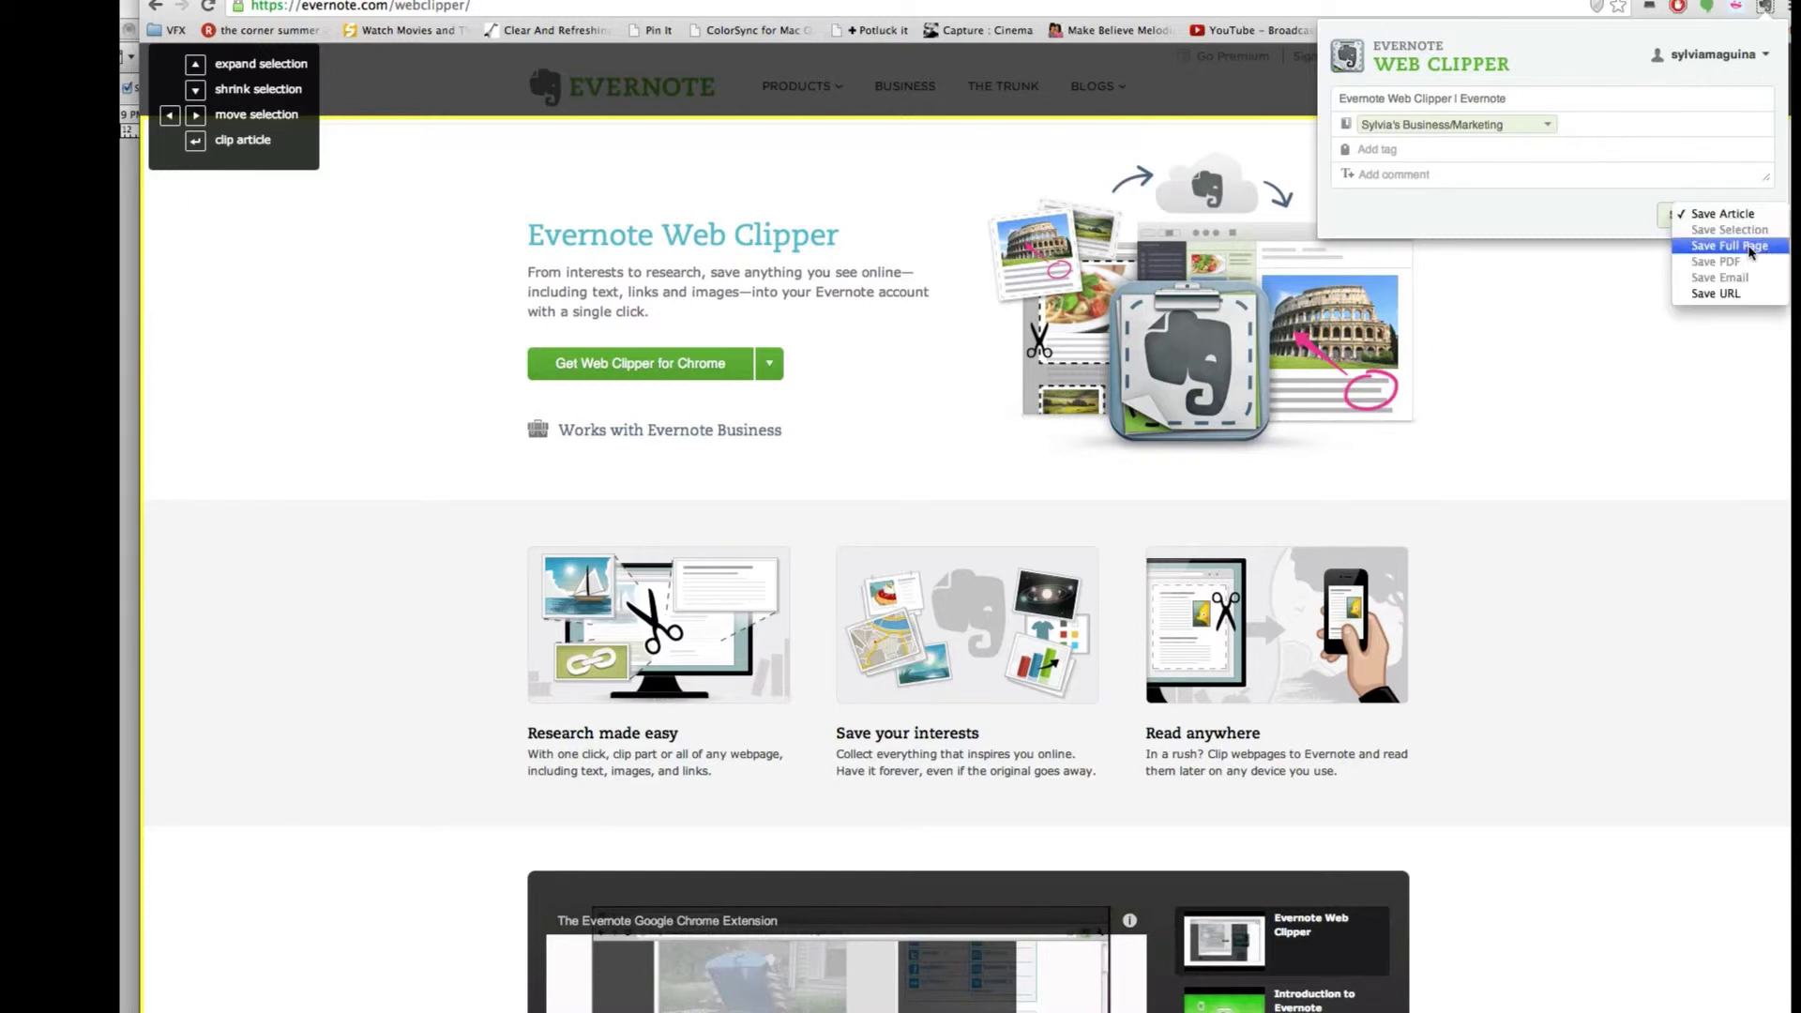
{"action": "left_click", "coordinate": [1730, 246]}
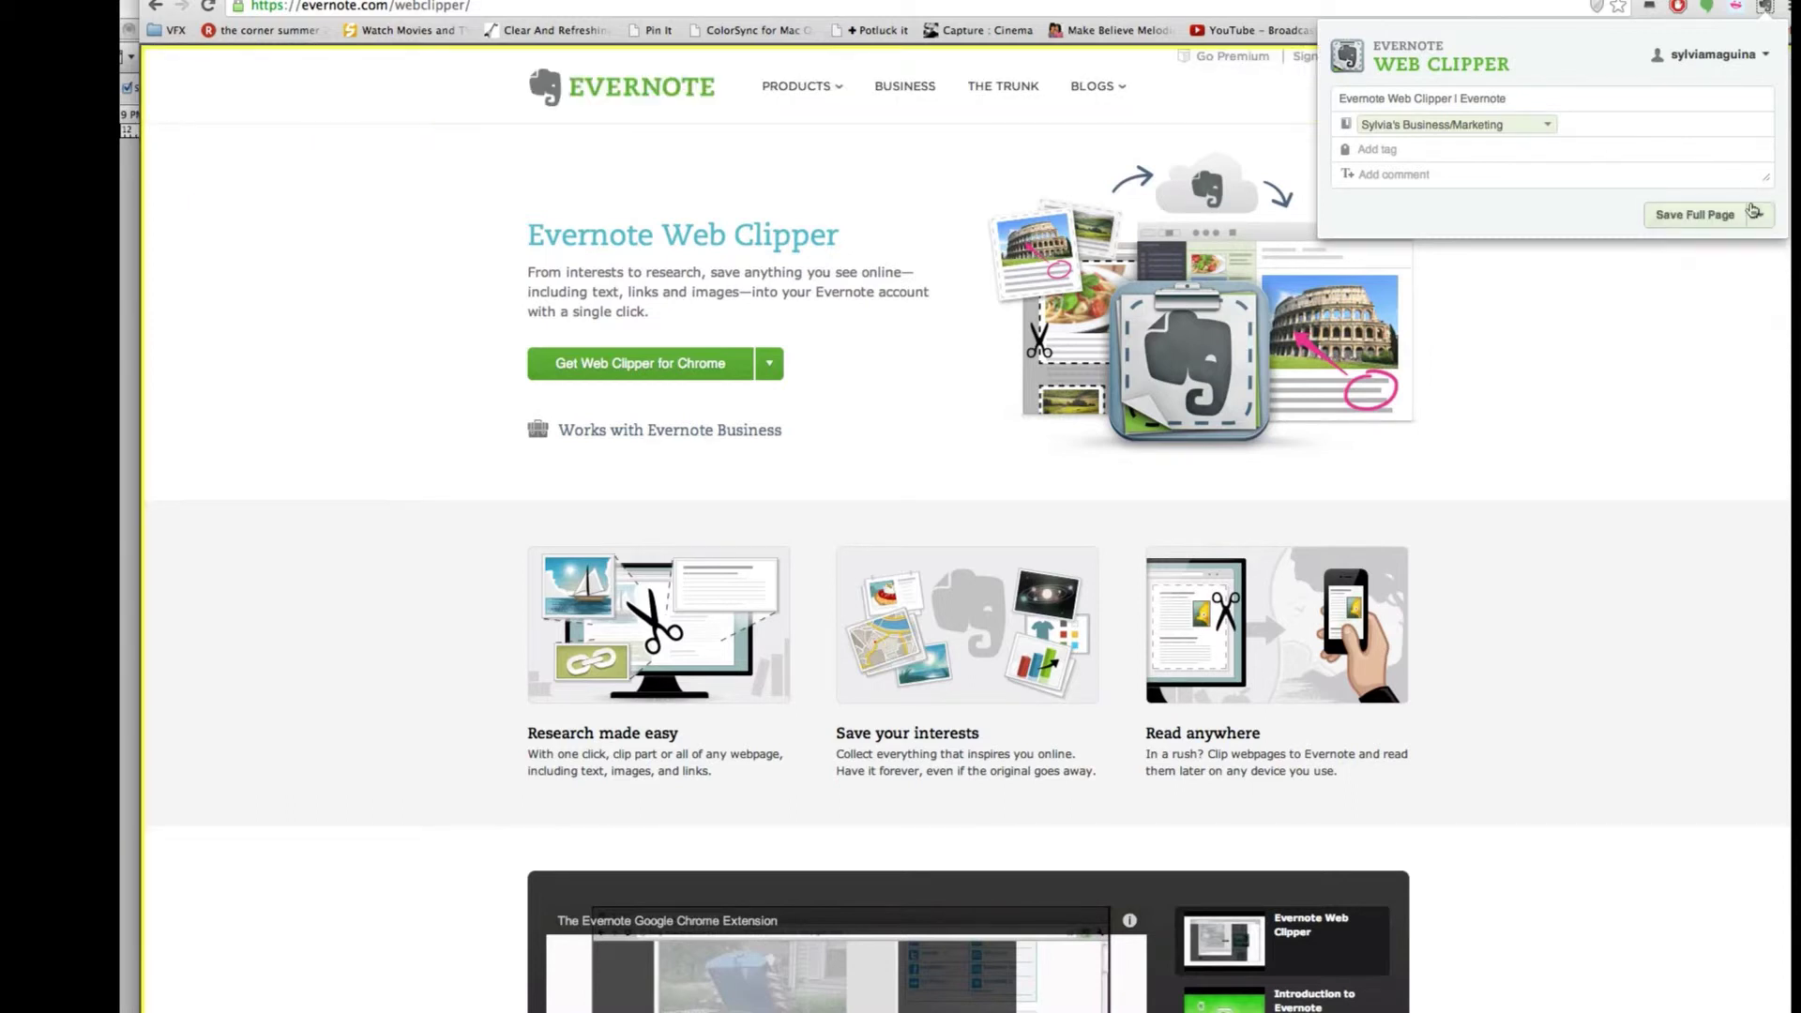
{"action": "left_click", "coordinate": [1760, 214]}
{"action": "left_click", "coordinate": [1734, 264]}
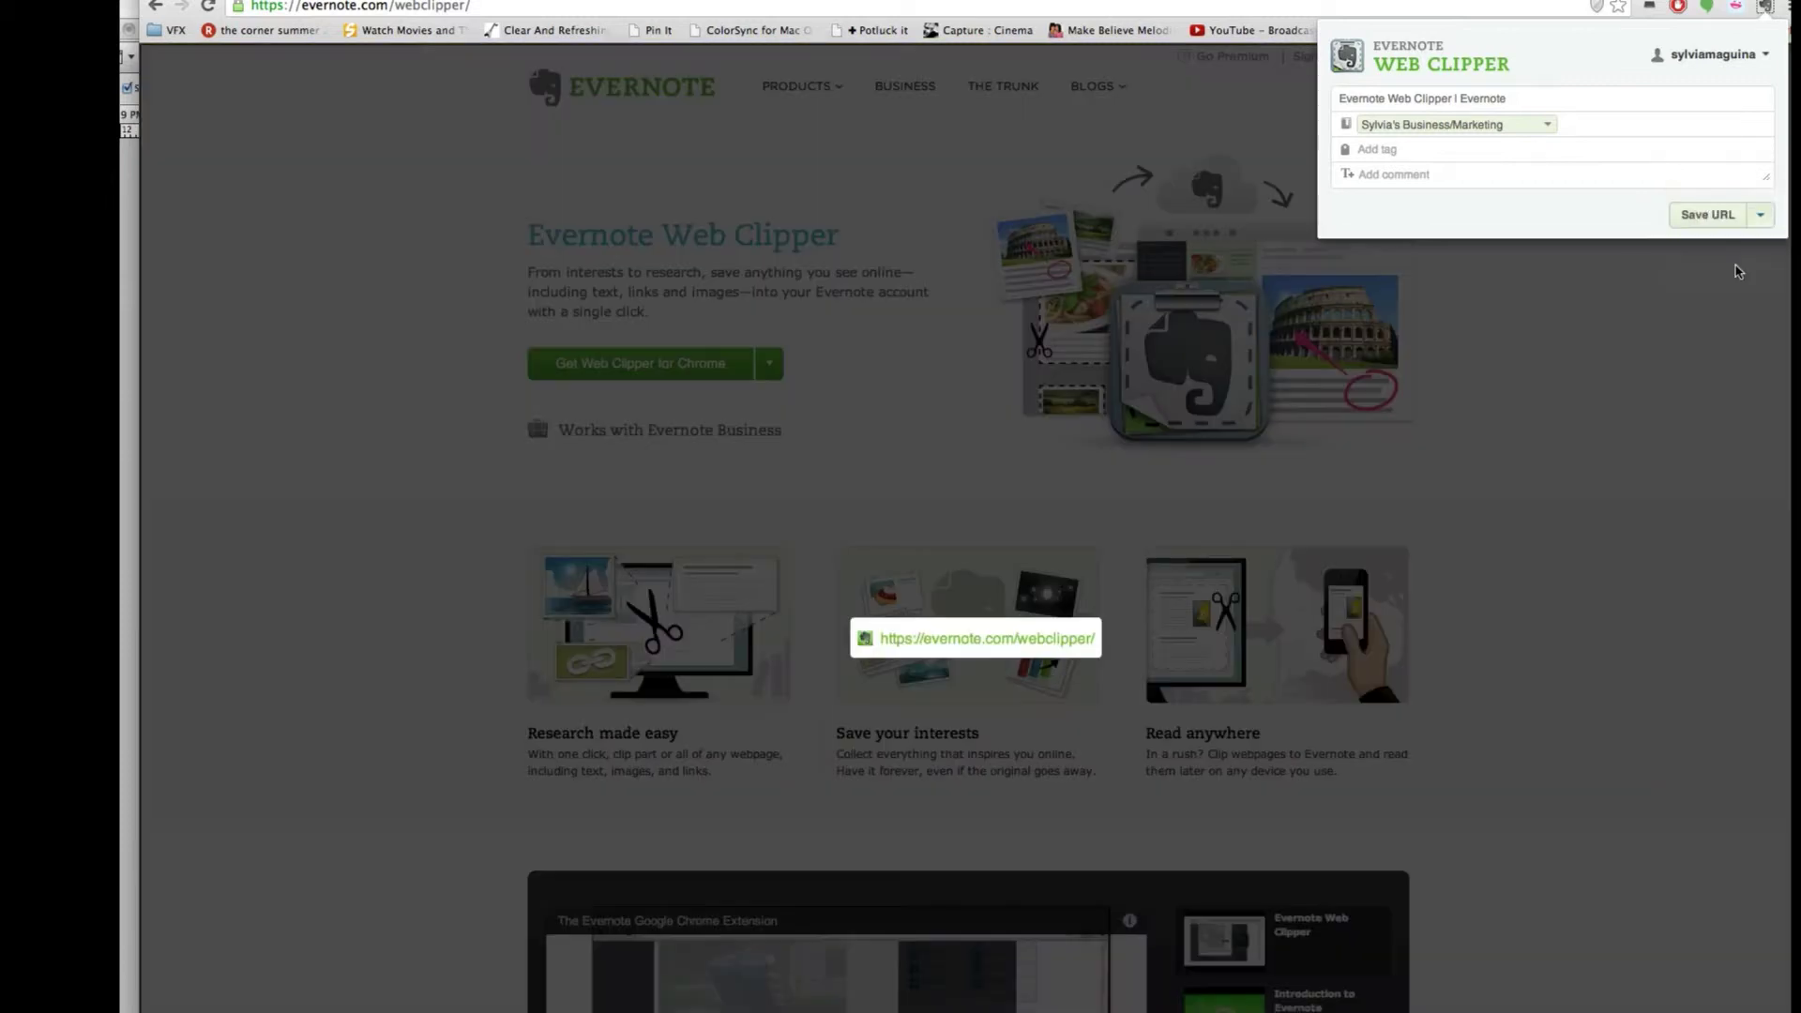
{"action": "left_click", "coordinate": [1756, 215]}
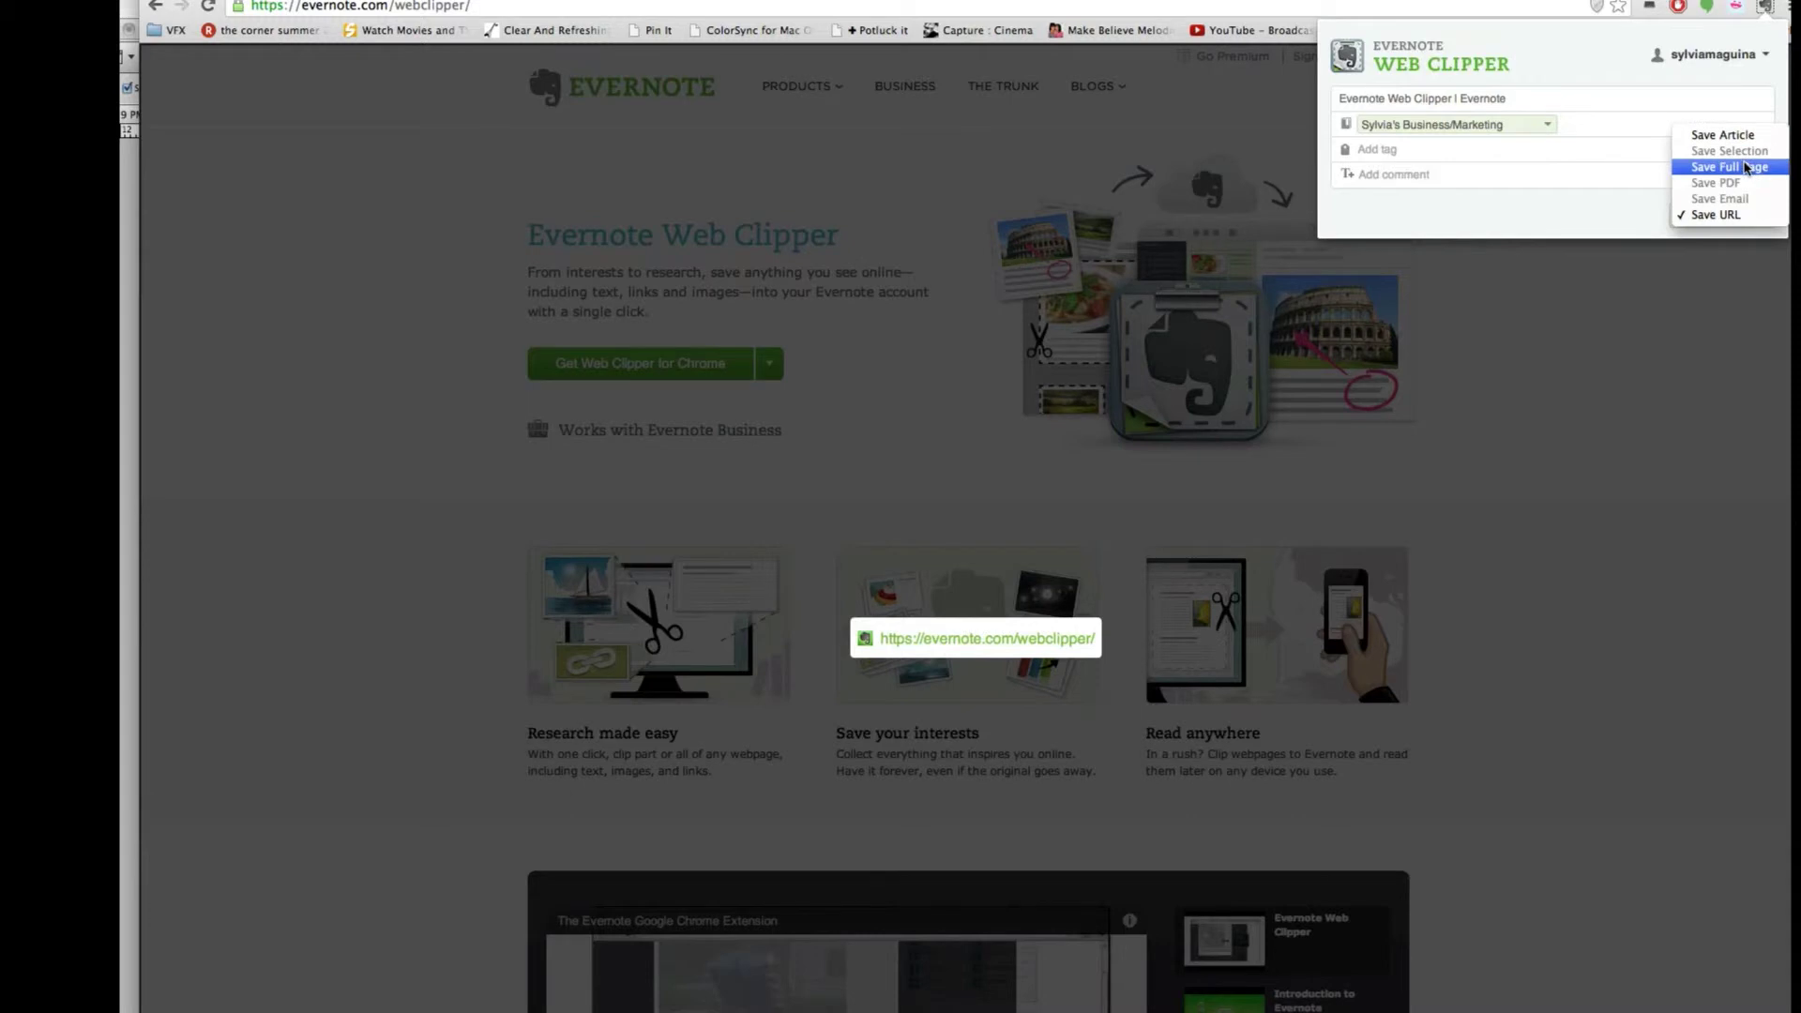
{"action": "left_click", "coordinate": [1745, 165]}
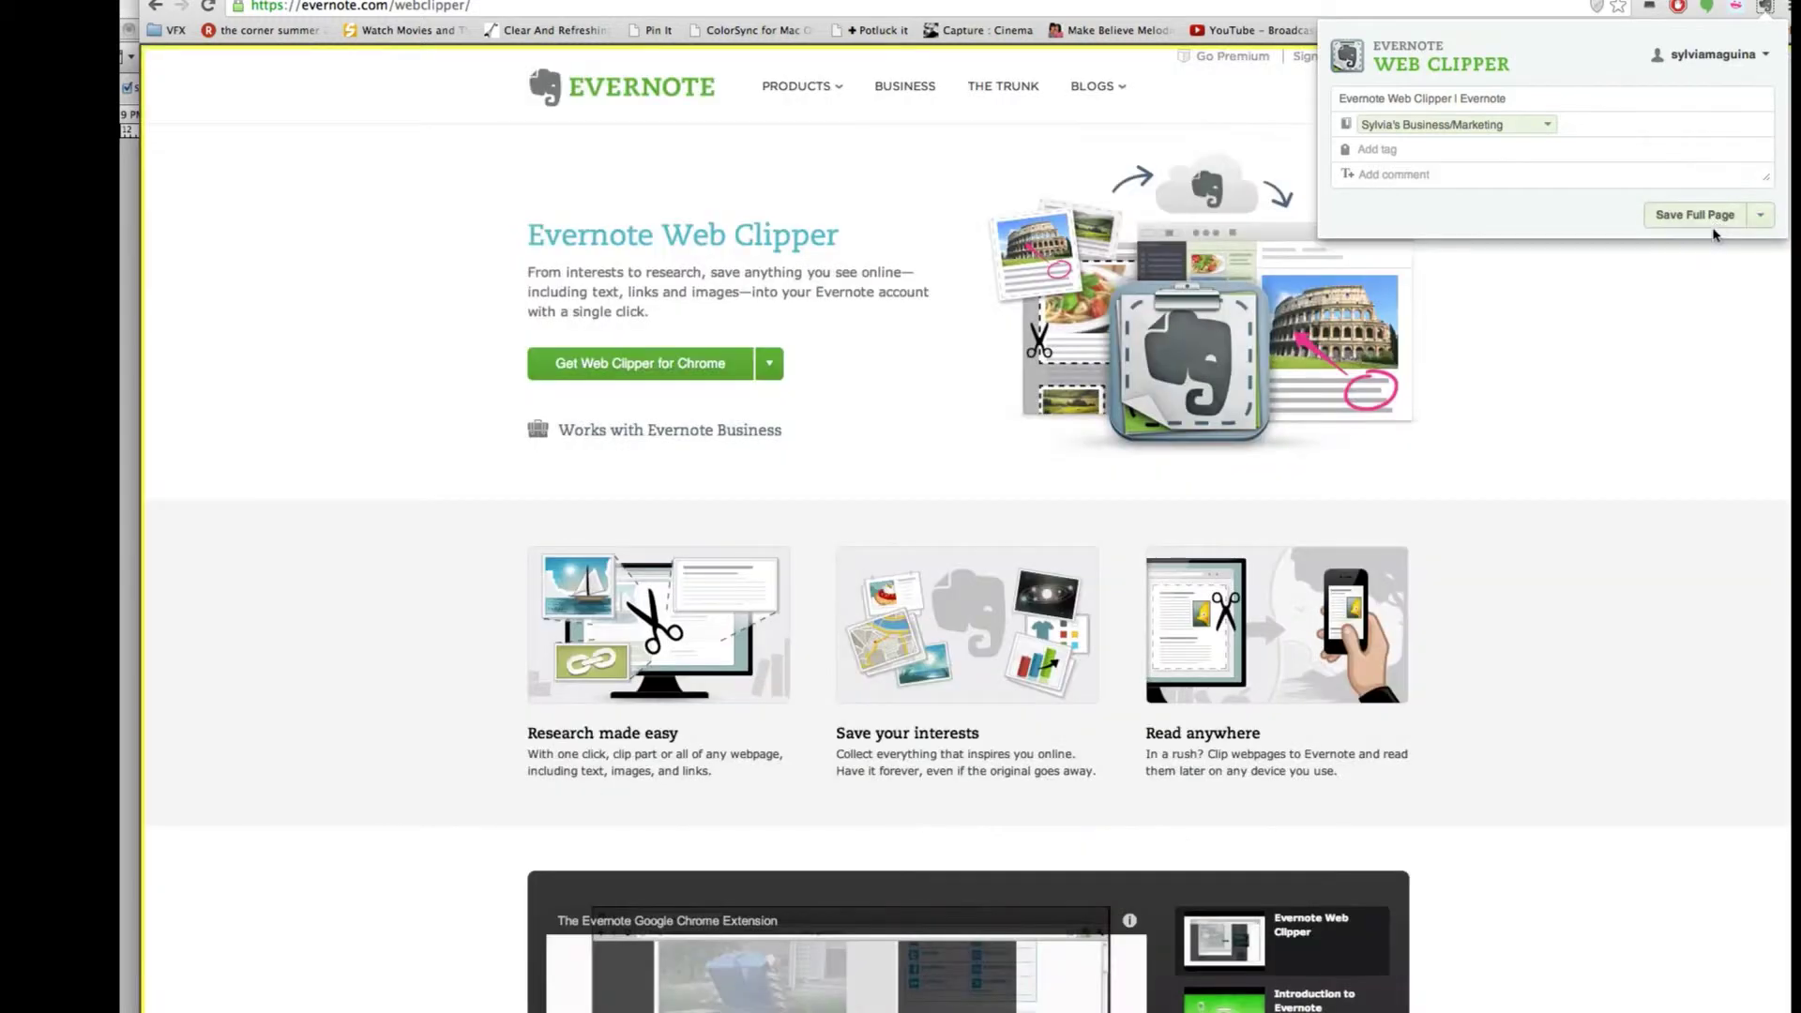
Step: Save the full-page clip to Business/Marketing with the comment 'organization tool to remember'
{"action": "left_click", "coordinate": [1546, 135]}
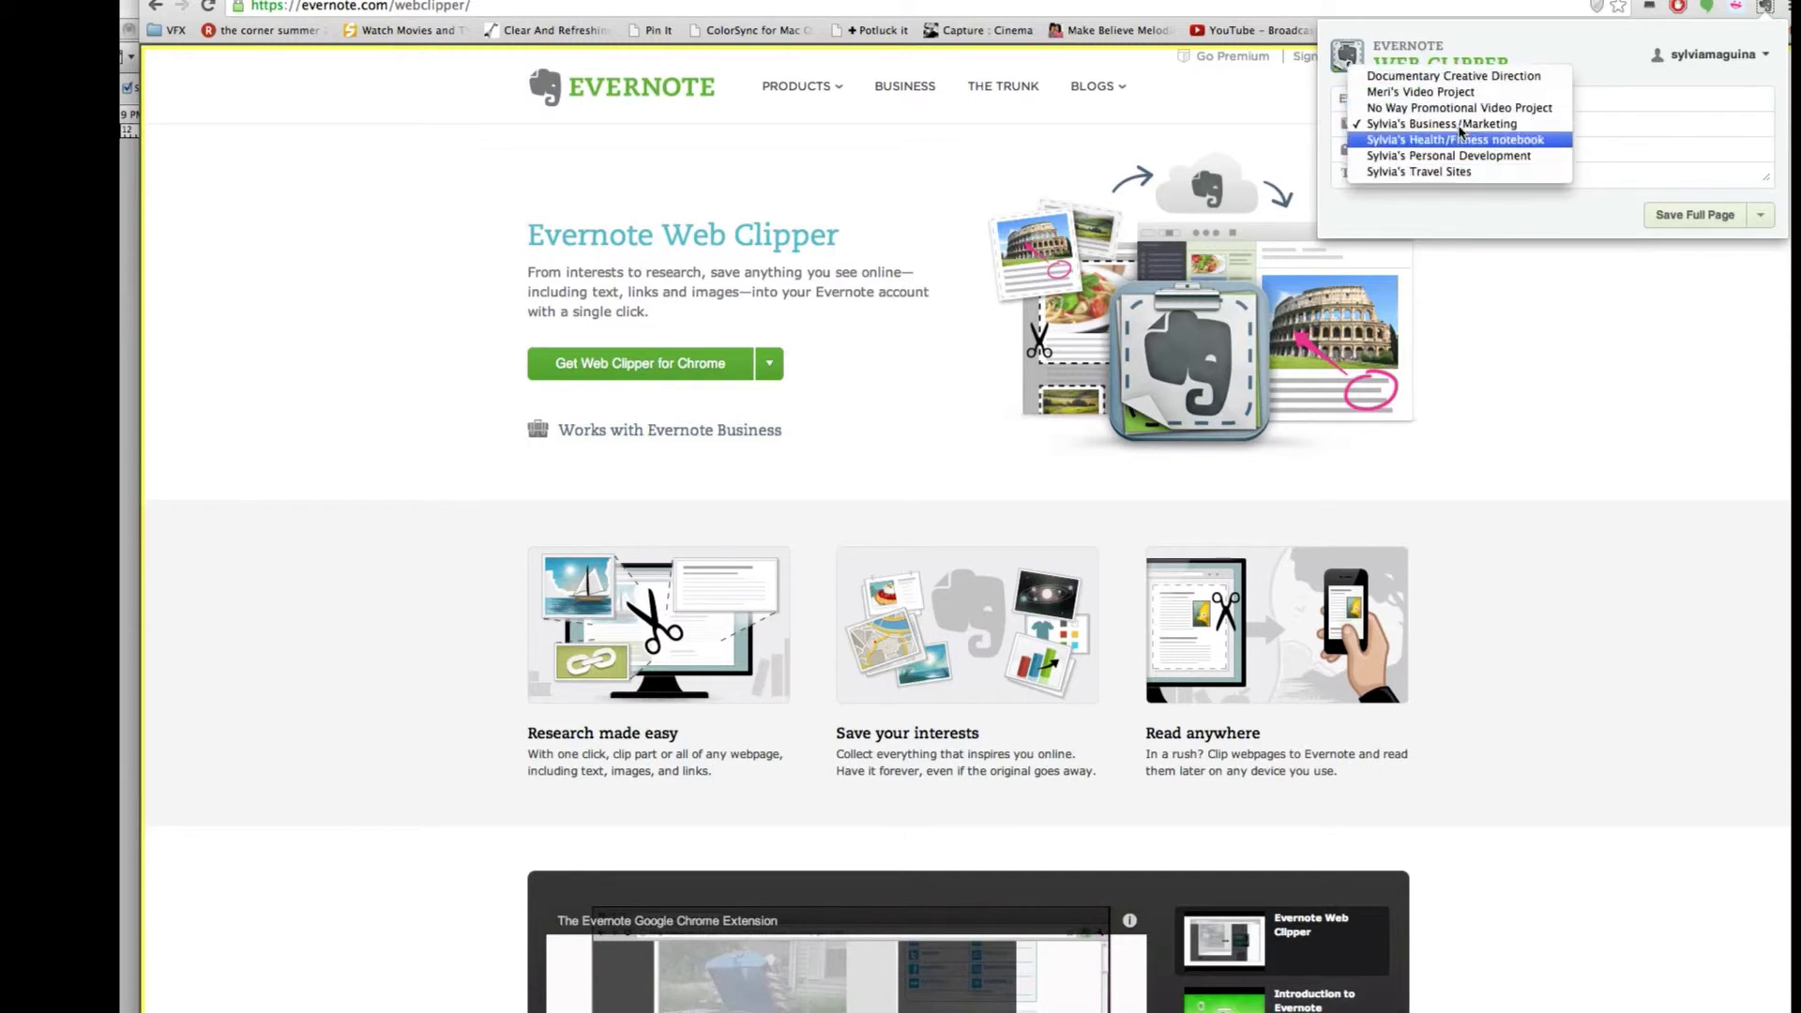
{"action": "left_click", "coordinate": [1463, 124]}
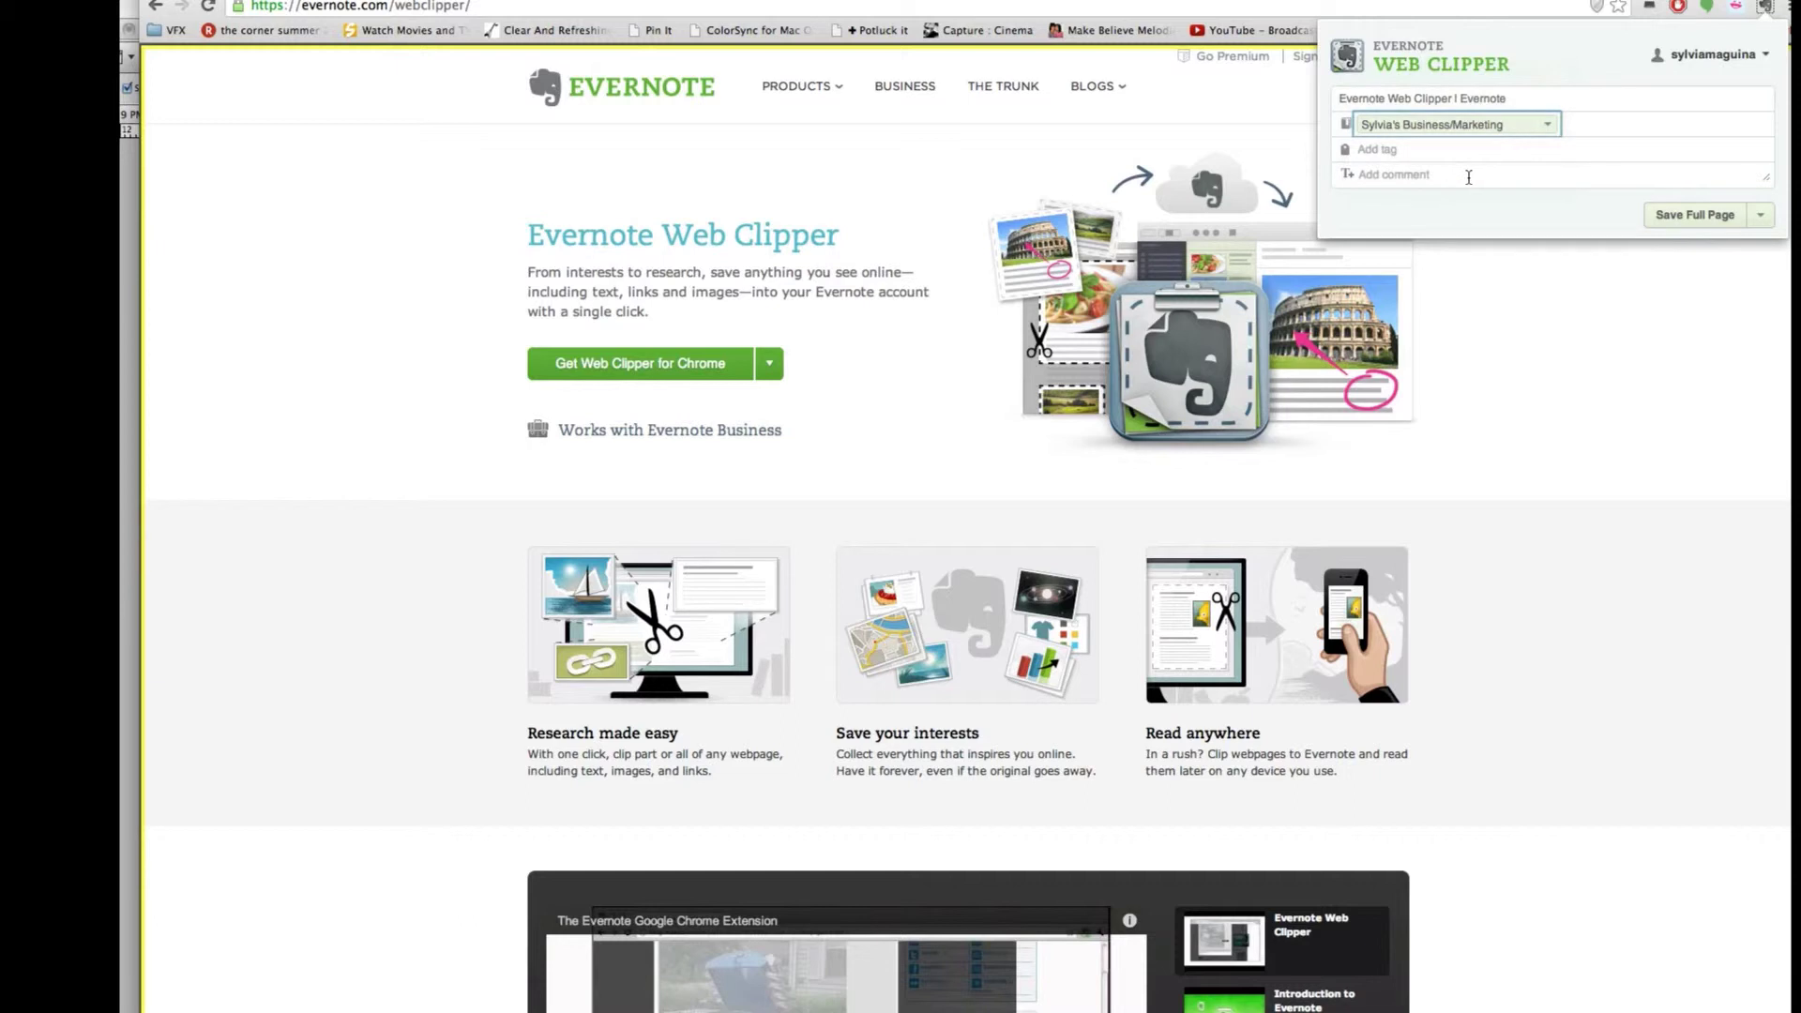
{"action": "left_click", "coordinate": [1469, 176]}
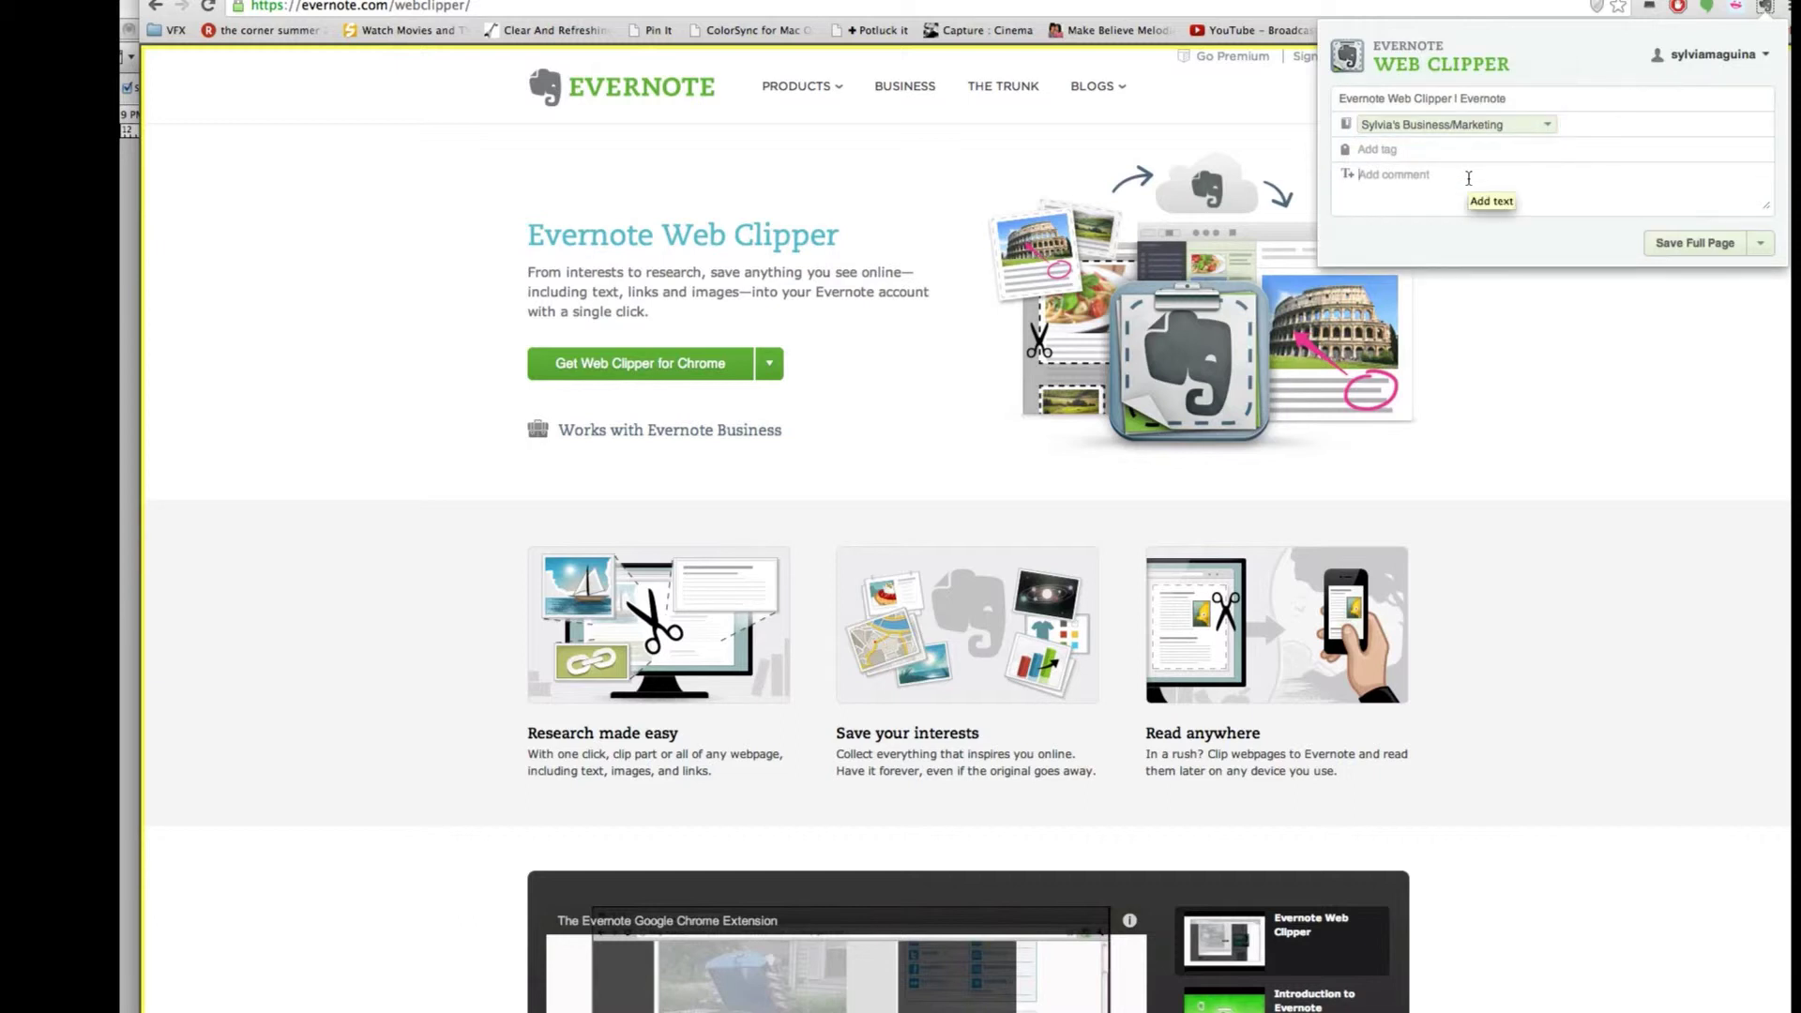
{"action": "type", "text": "orga"}
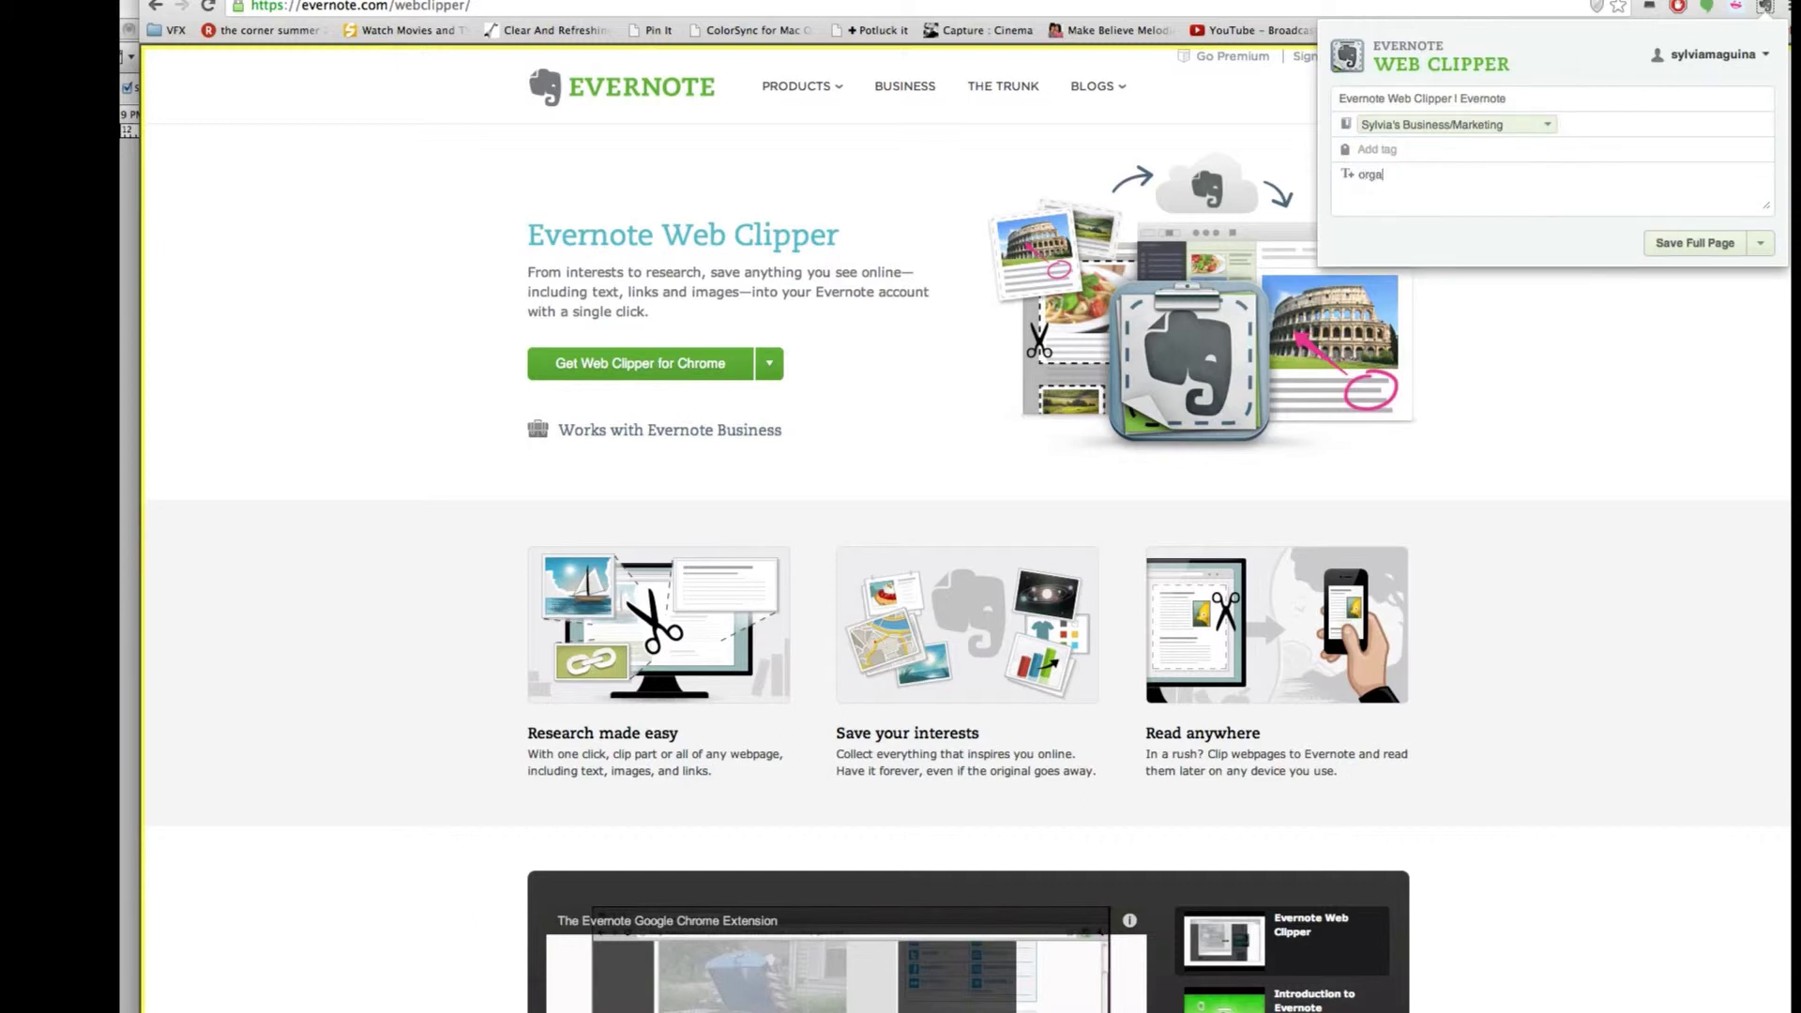
{"action": "type", "text": "nization tool to remember"}
{"action": "left_click", "coordinate": [1759, 243]}
{"action": "left_click", "coordinate": [1755, 243]}
{"action": "left_click", "coordinate": [1717, 244]}
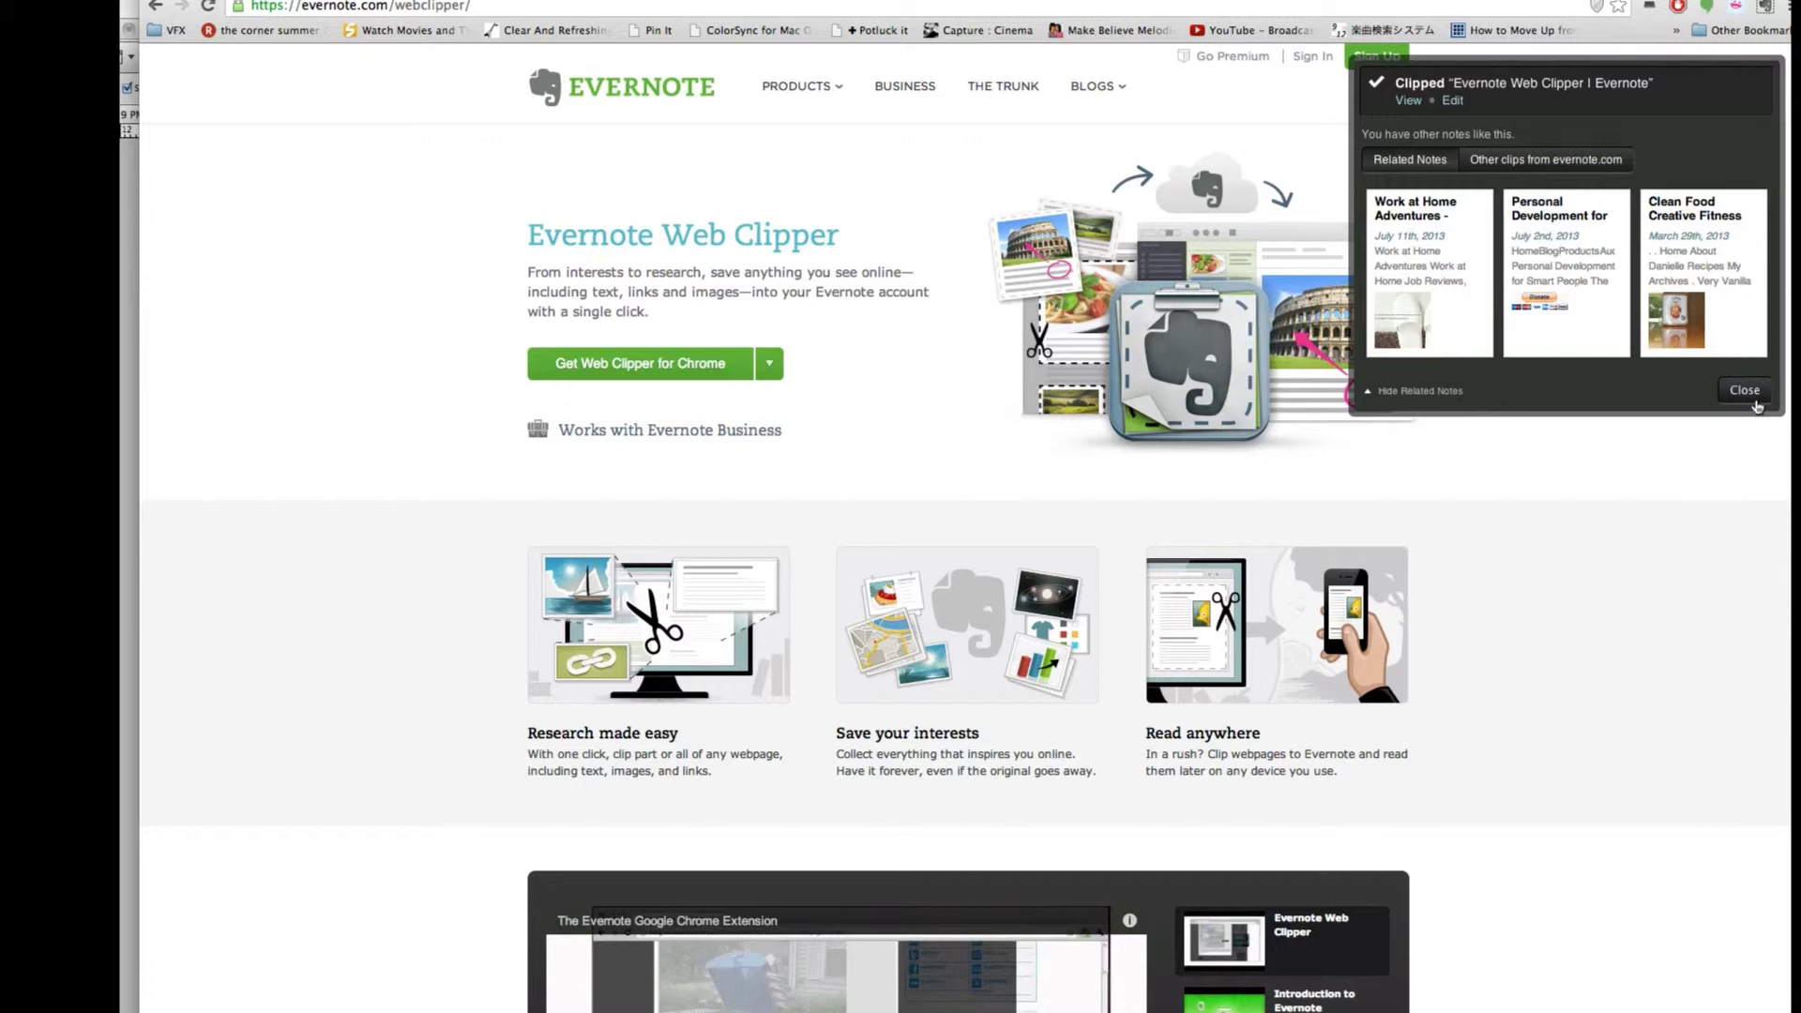
Step: Close the Clipped confirmation panel with its related notes
{"action": "left_click", "coordinate": [1754, 401]}
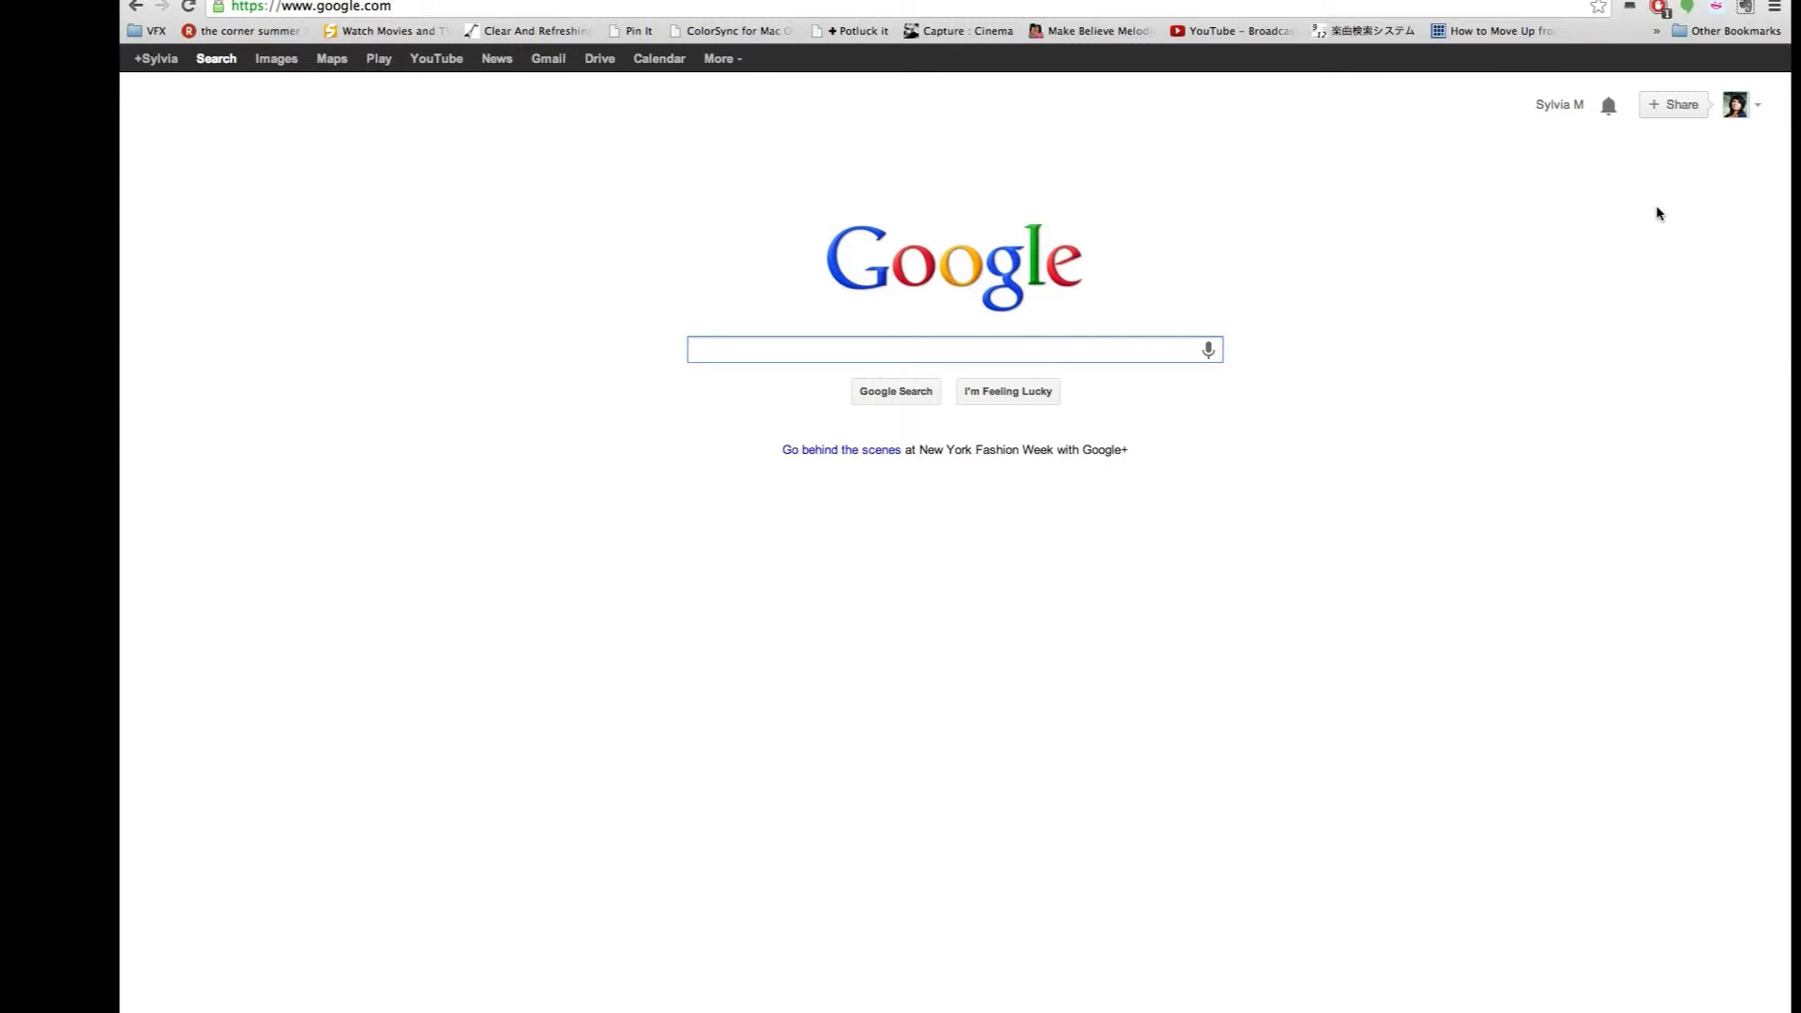
Step: Search Google for 'google keep' and open the Google Keep - Google Drive result
{"action": "type", "text": "google "}
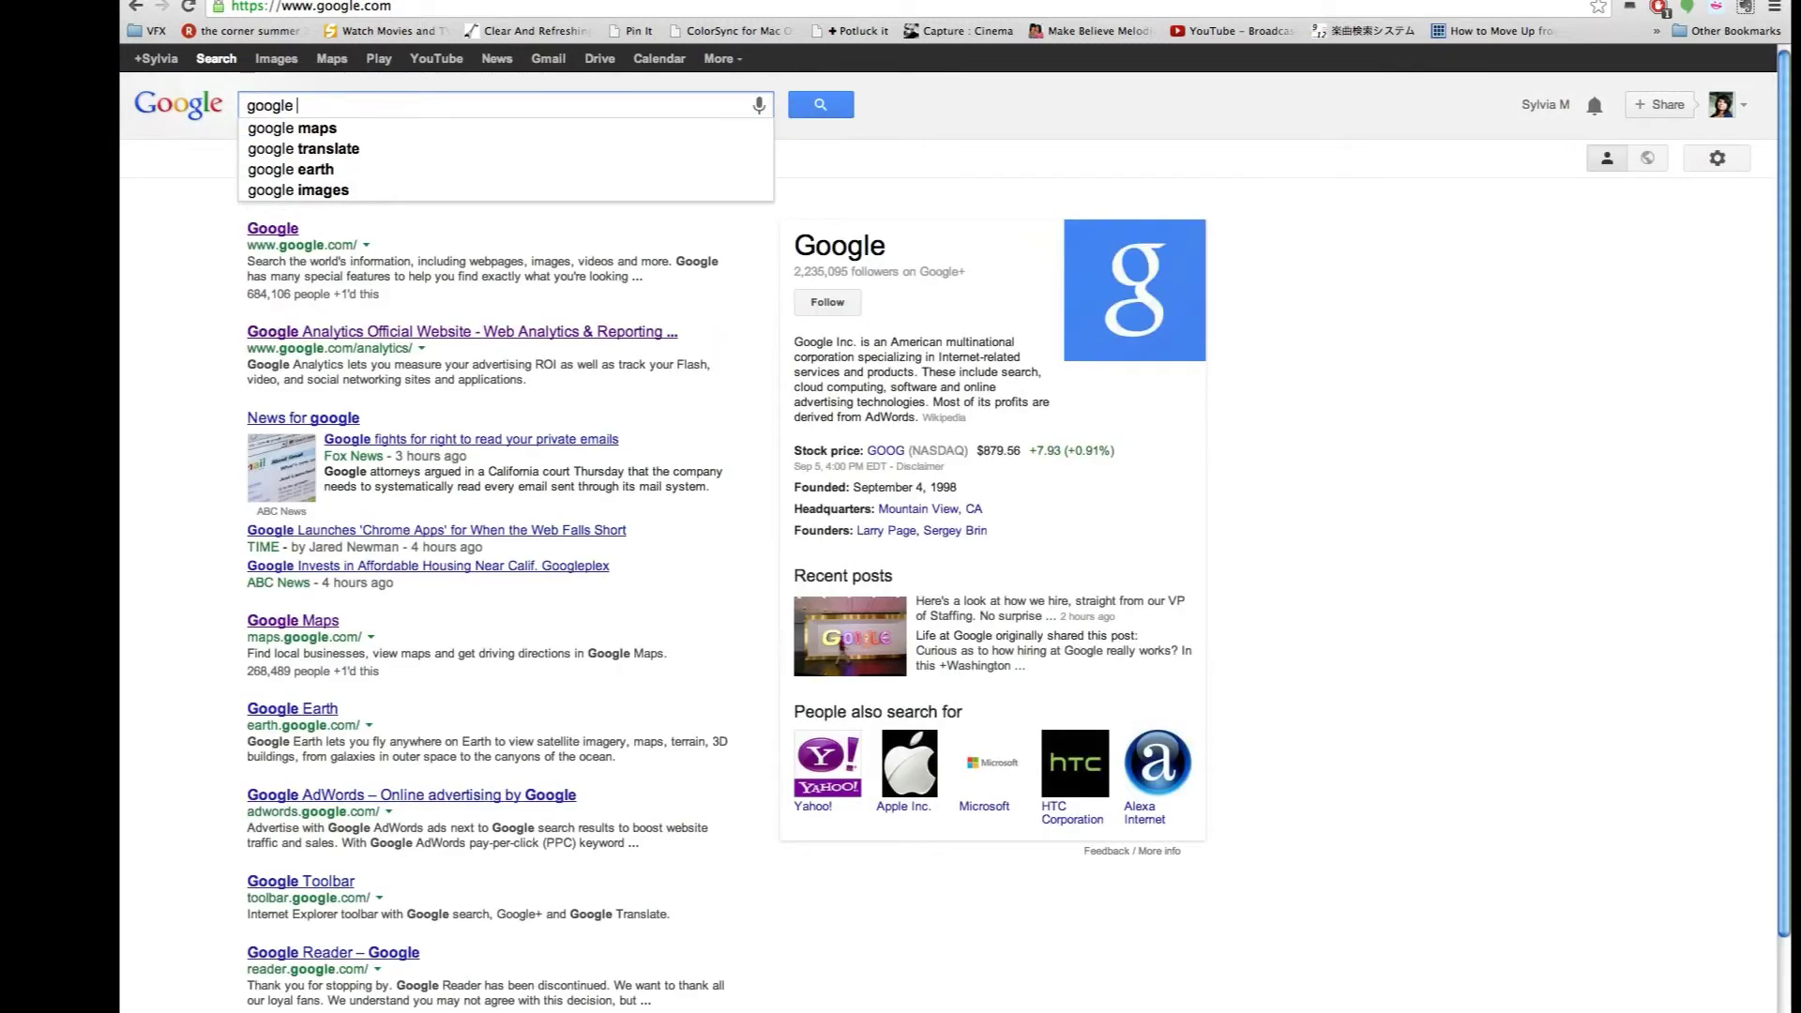
{"action": "type", "text": "keep"}
{"action": "key", "text": "Return"}
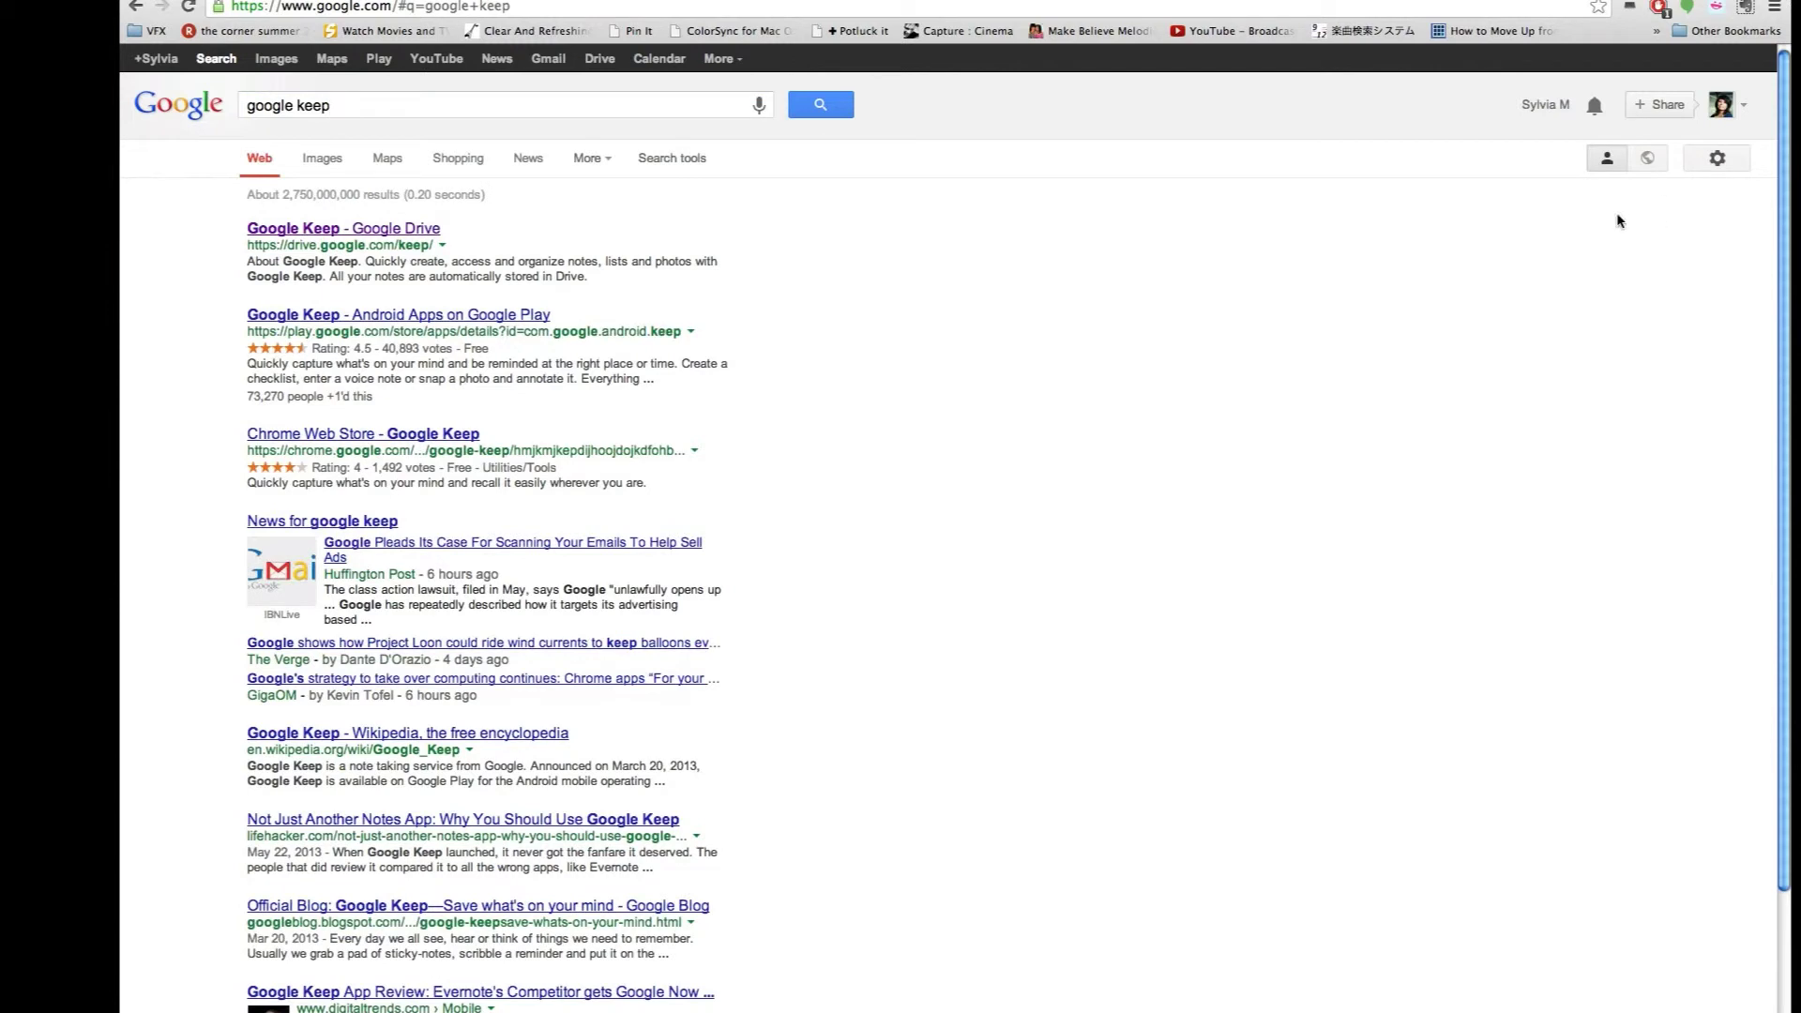
{"action": "left_click", "coordinate": [353, 231]}
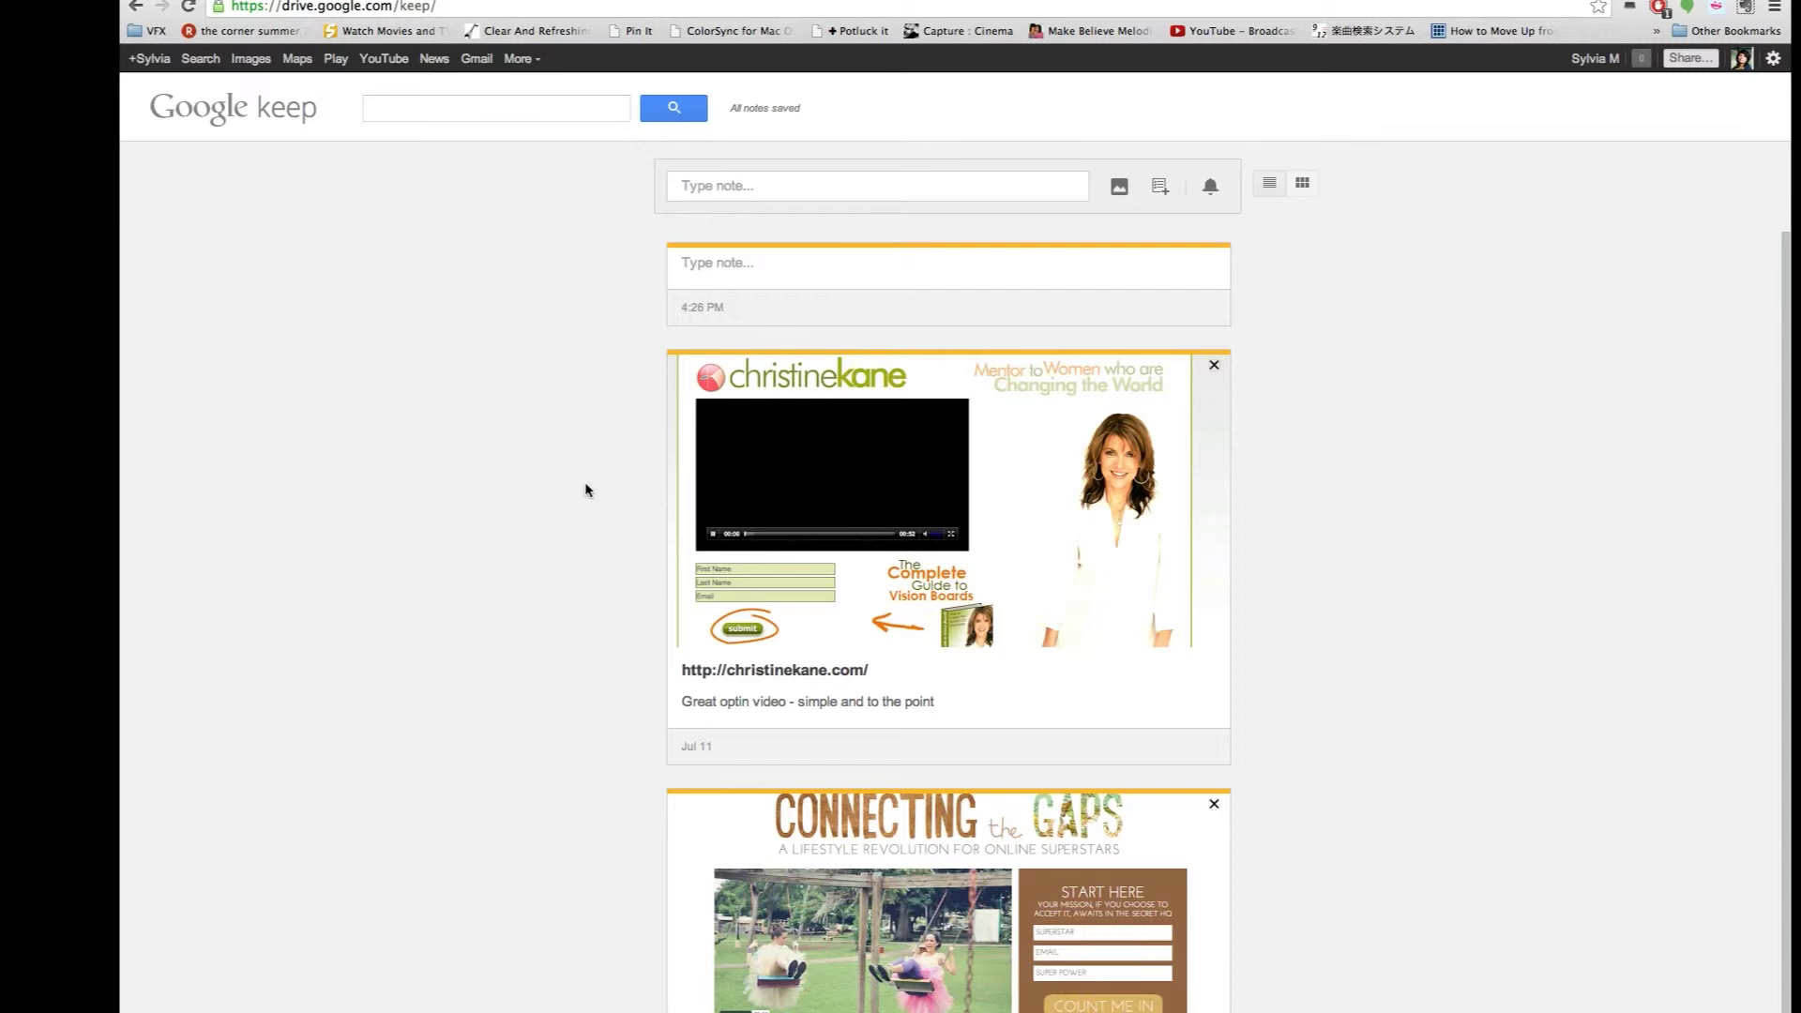
Step: Skim the Keep notes, then switch to the author's website tab with Ctrl+Tab
{"action": "scroll", "coordinate": [624, 433], "scroll_direction": "down", "scroll_amount": 1}
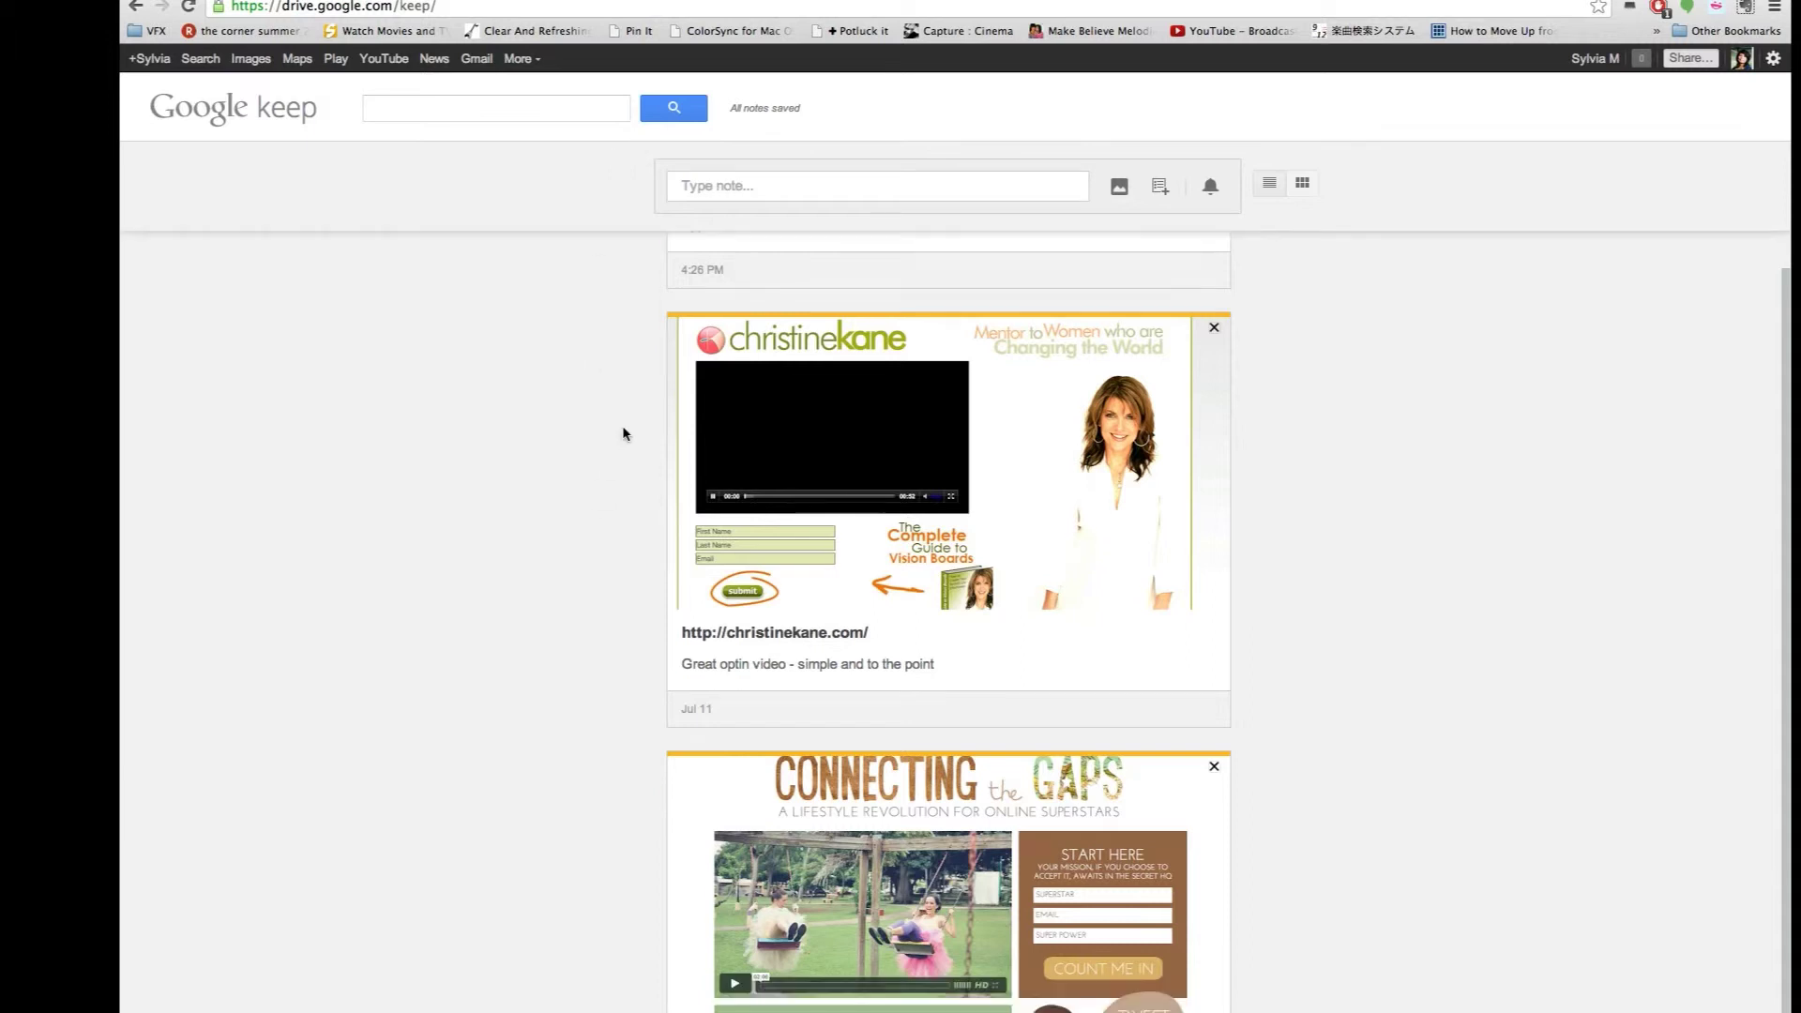
{"action": "scroll", "coordinate": [624, 661], "scroll_direction": "up", "scroll_amount": 1}
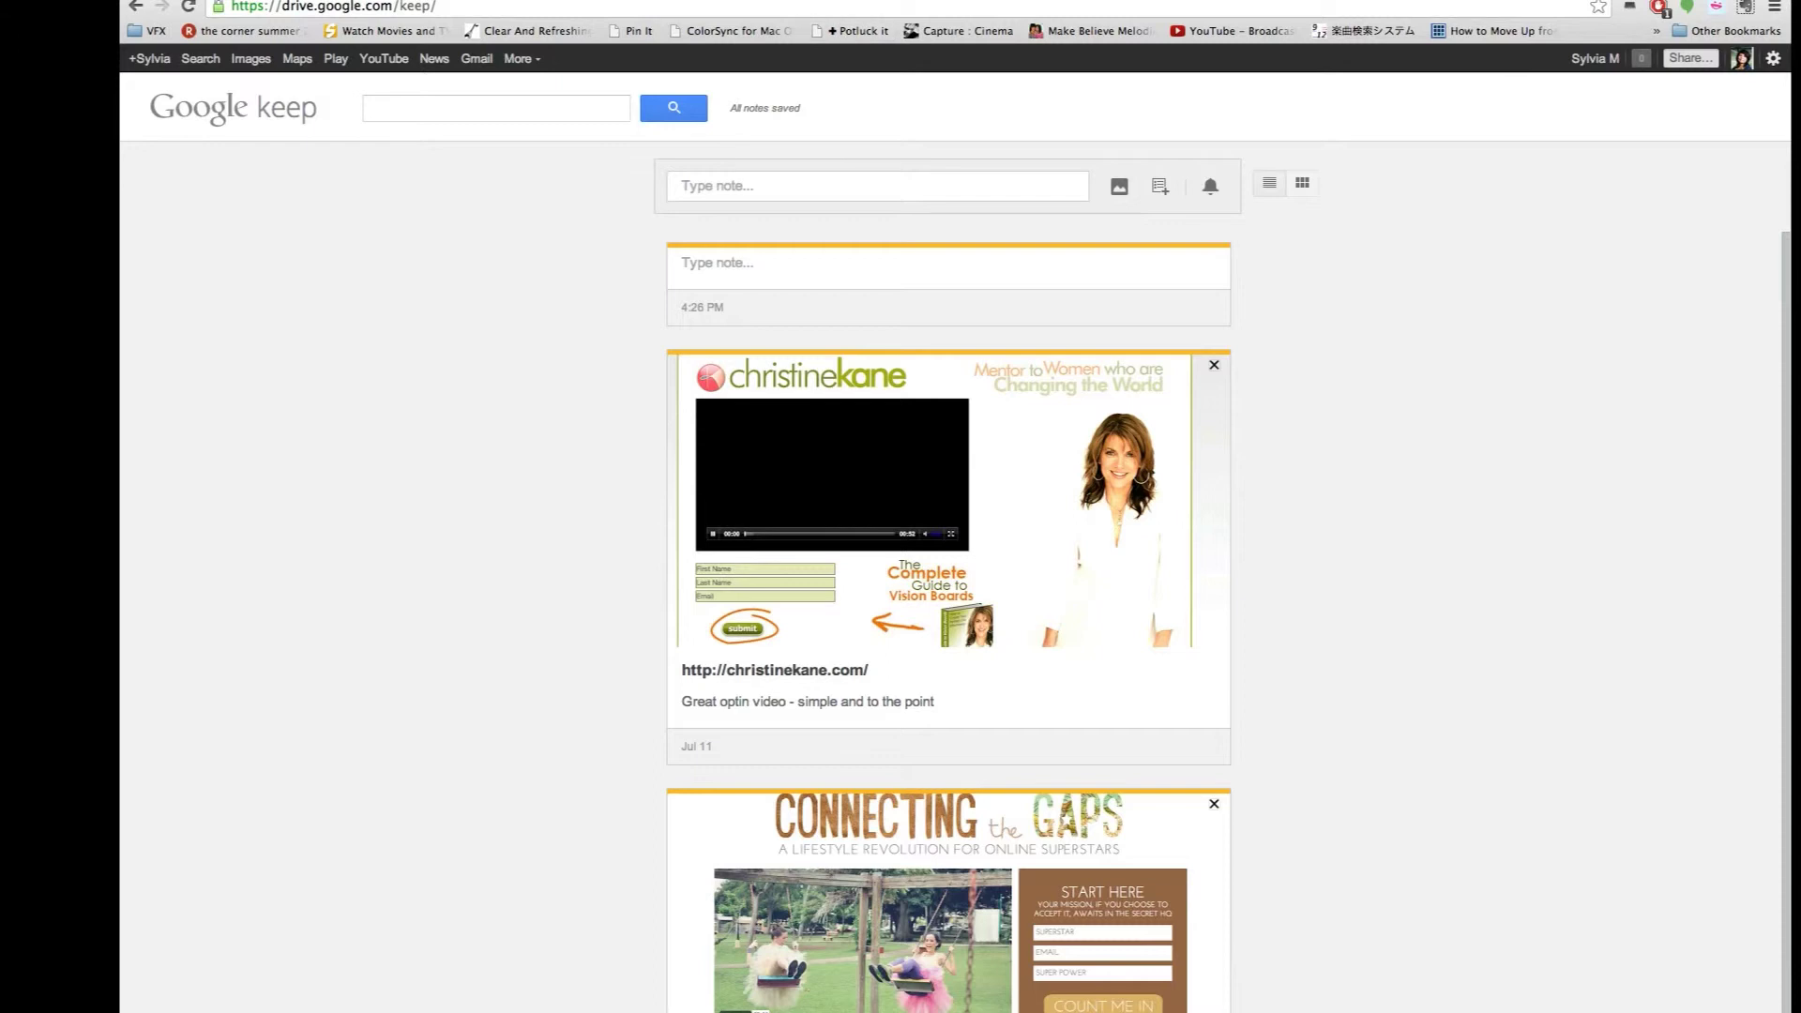
{"action": "key", "text": "ctrl+Tab"}
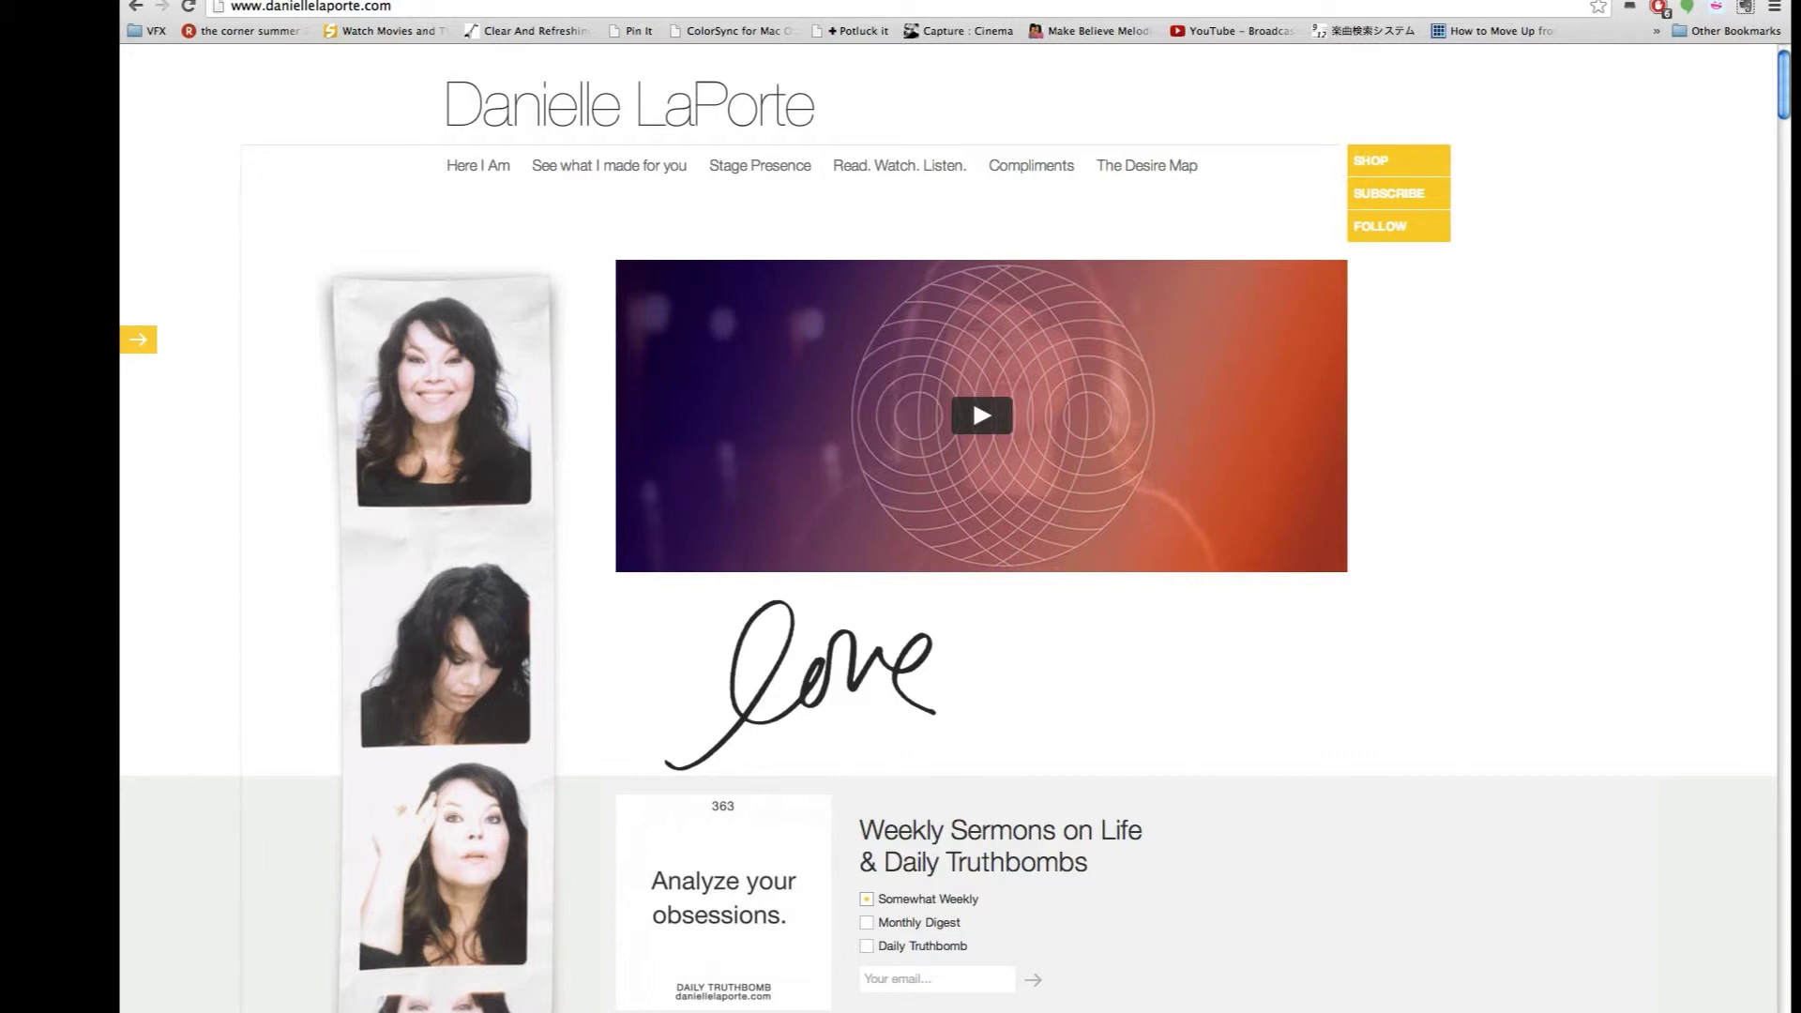
Step: Capture the author's whole visible web page as a Cmd+Shift+4 area screenshot
{"action": "mouse_move", "coordinate": [981, 415]}
{"action": "key", "text": "super+shift+4"}
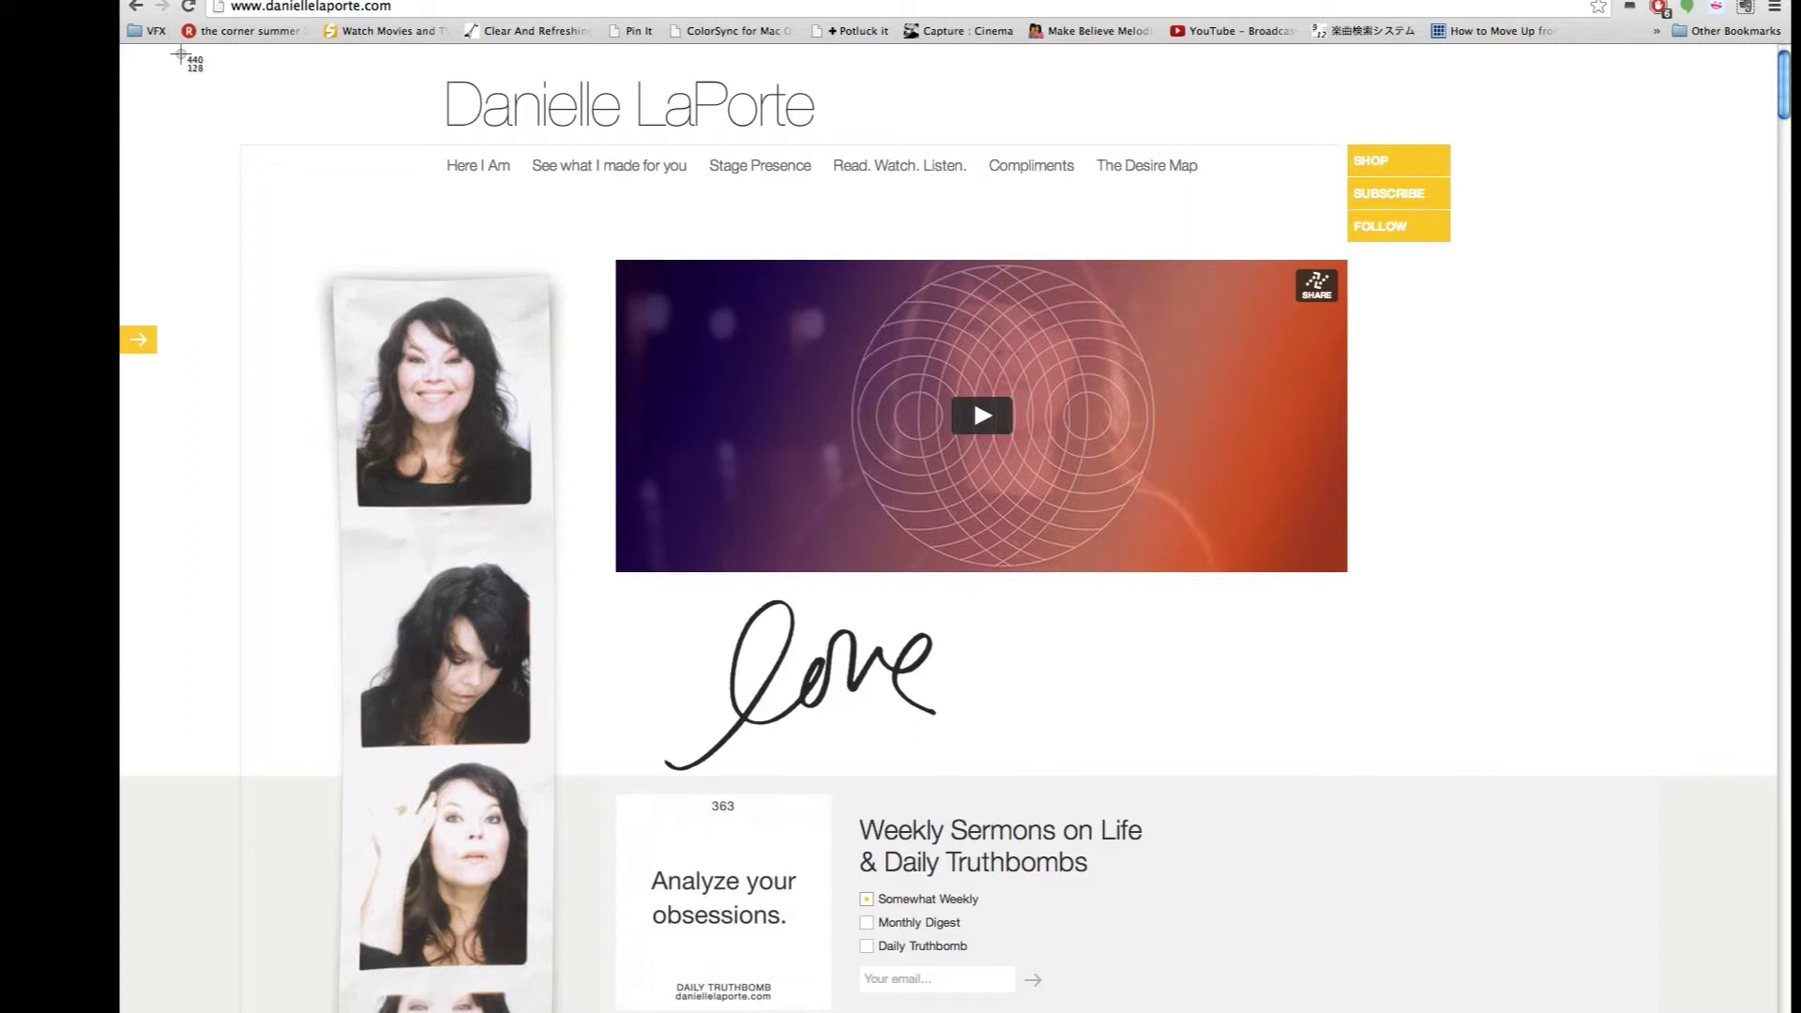
{"action": "left_click_drag", "start_coordinate": [180, 54], "coordinate": [1733, 1012]}
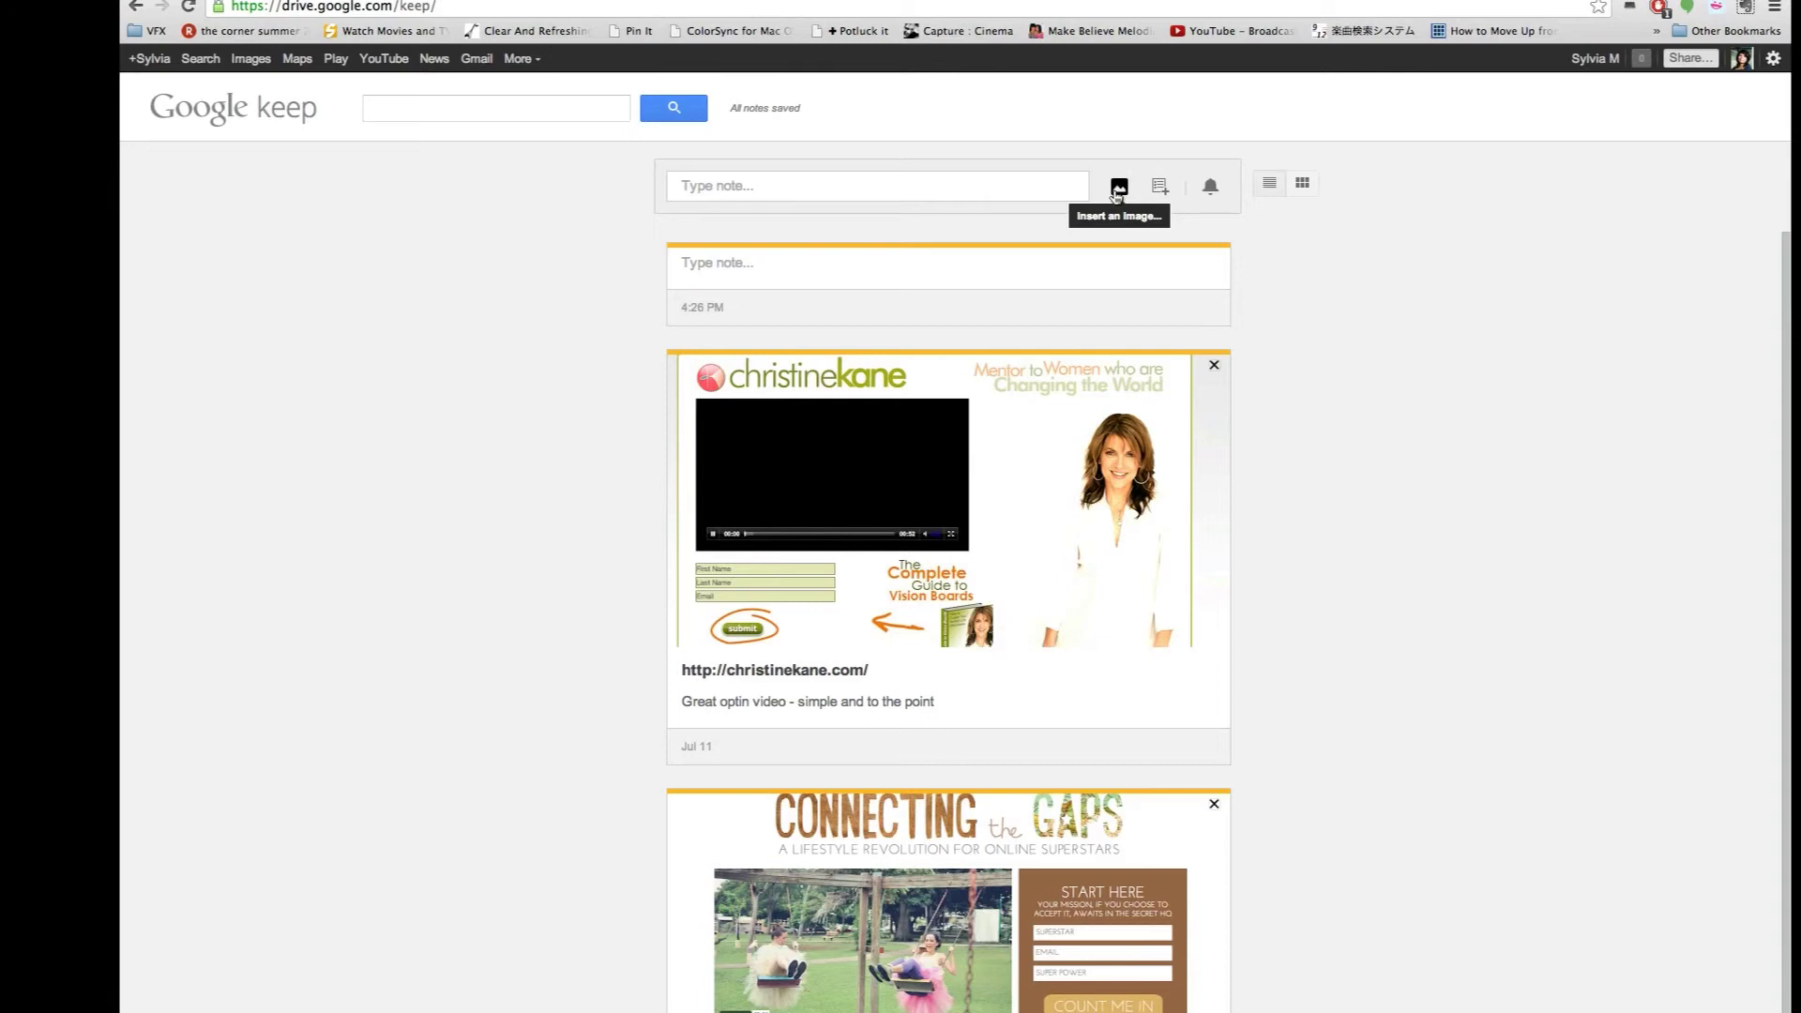
Step: Attach the author's web page screenshot as the image of a new Keep note
{"action": "left_click", "coordinate": [1118, 190]}
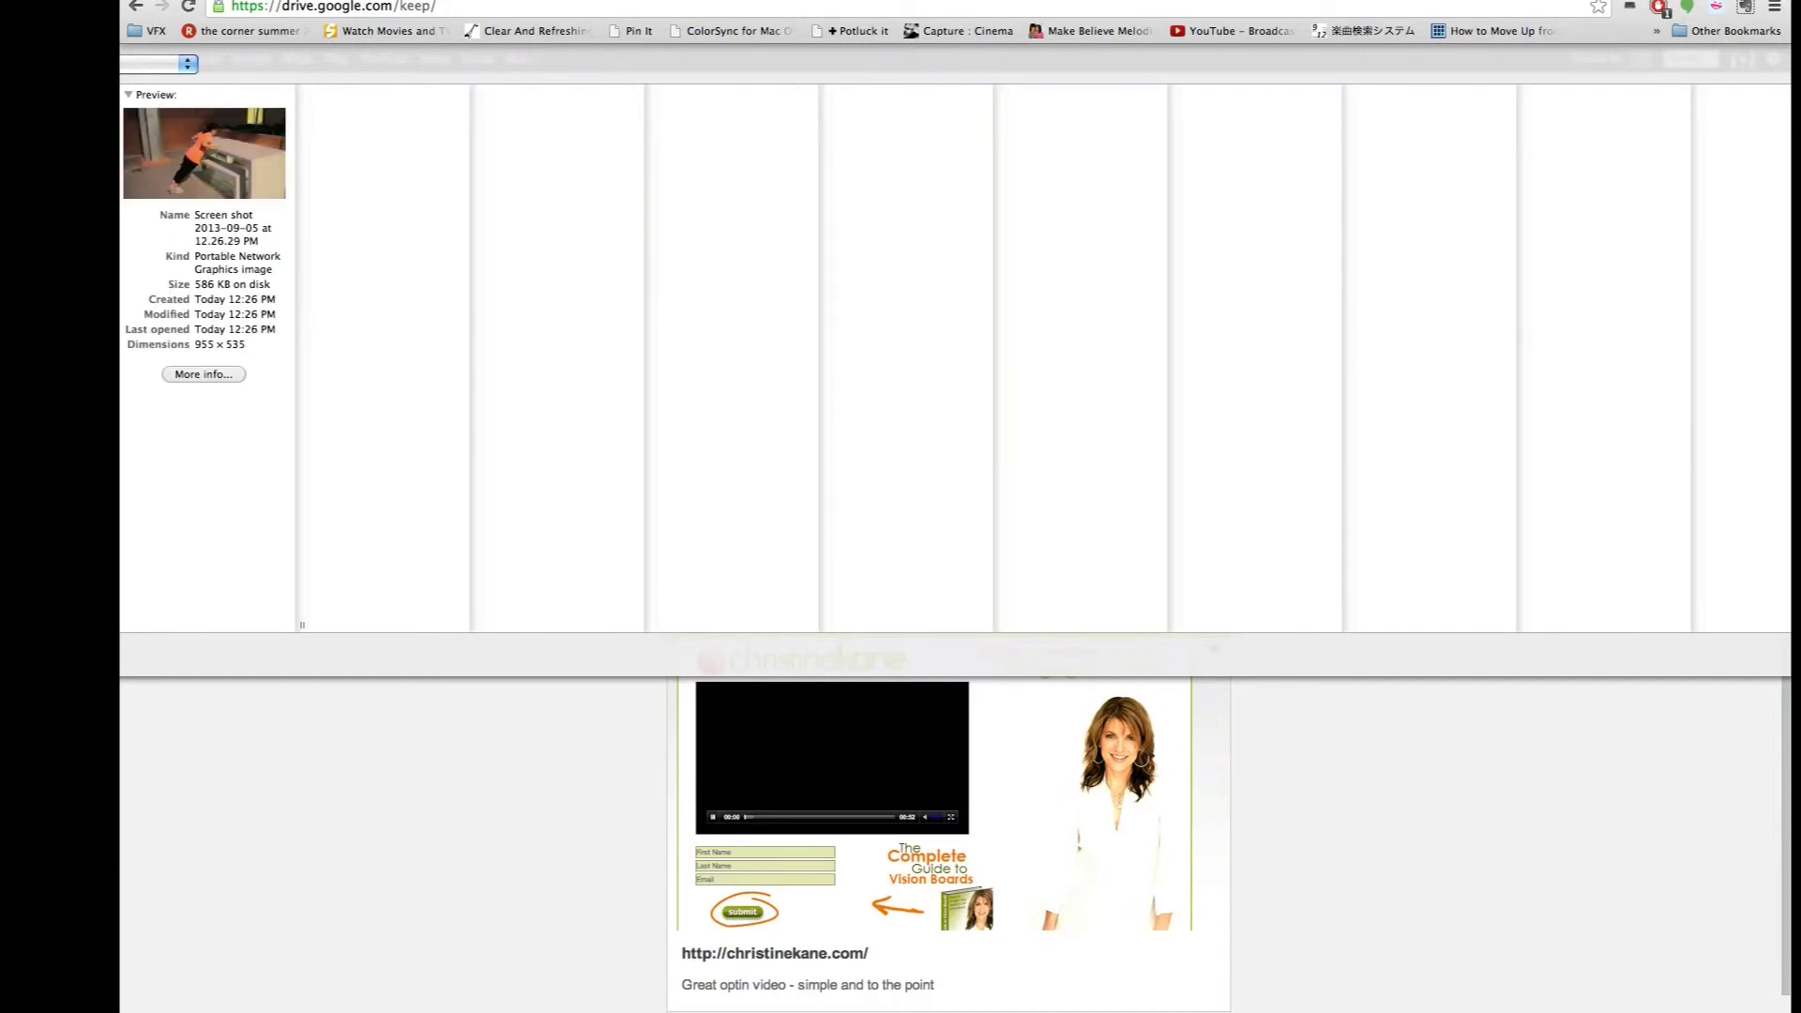
{"action": "key", "text": "Up"}
{"action": "key", "text": "Return"}
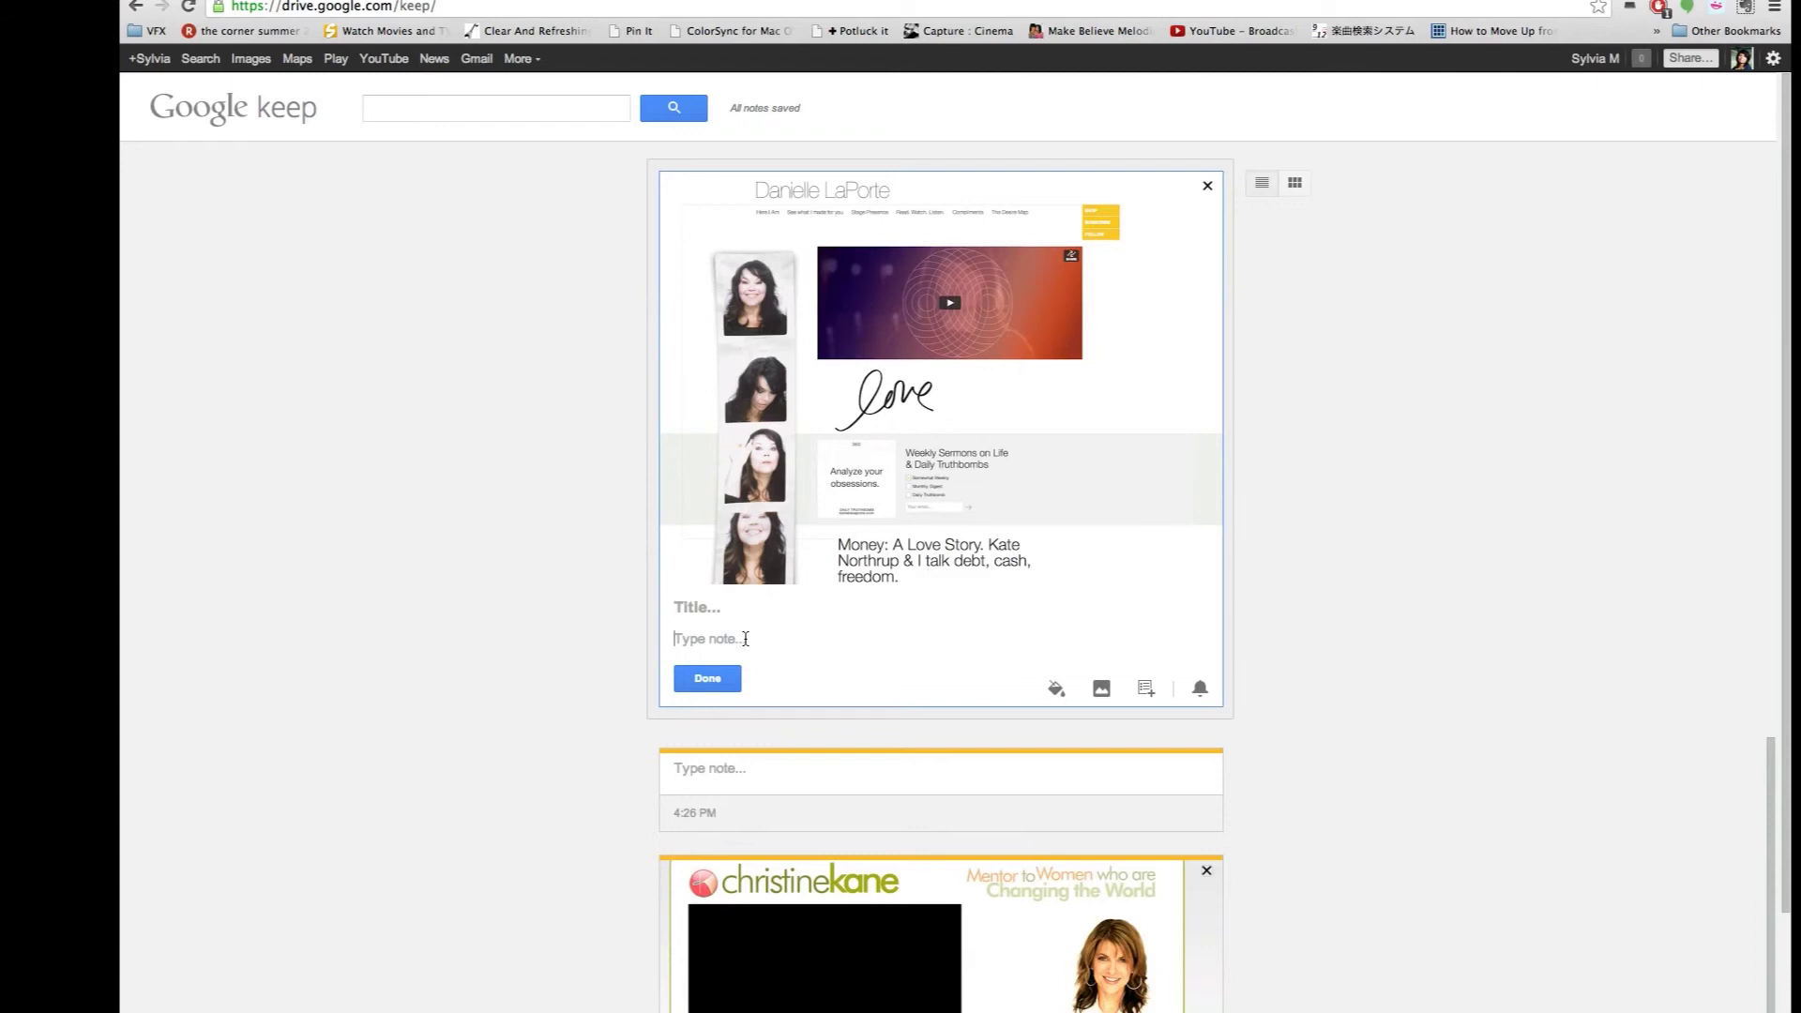
Step: Caption the screenshot note 'Author and Personal Dev. Figure' and save it
{"action": "type", "text": "Author and Personal Dev. "}
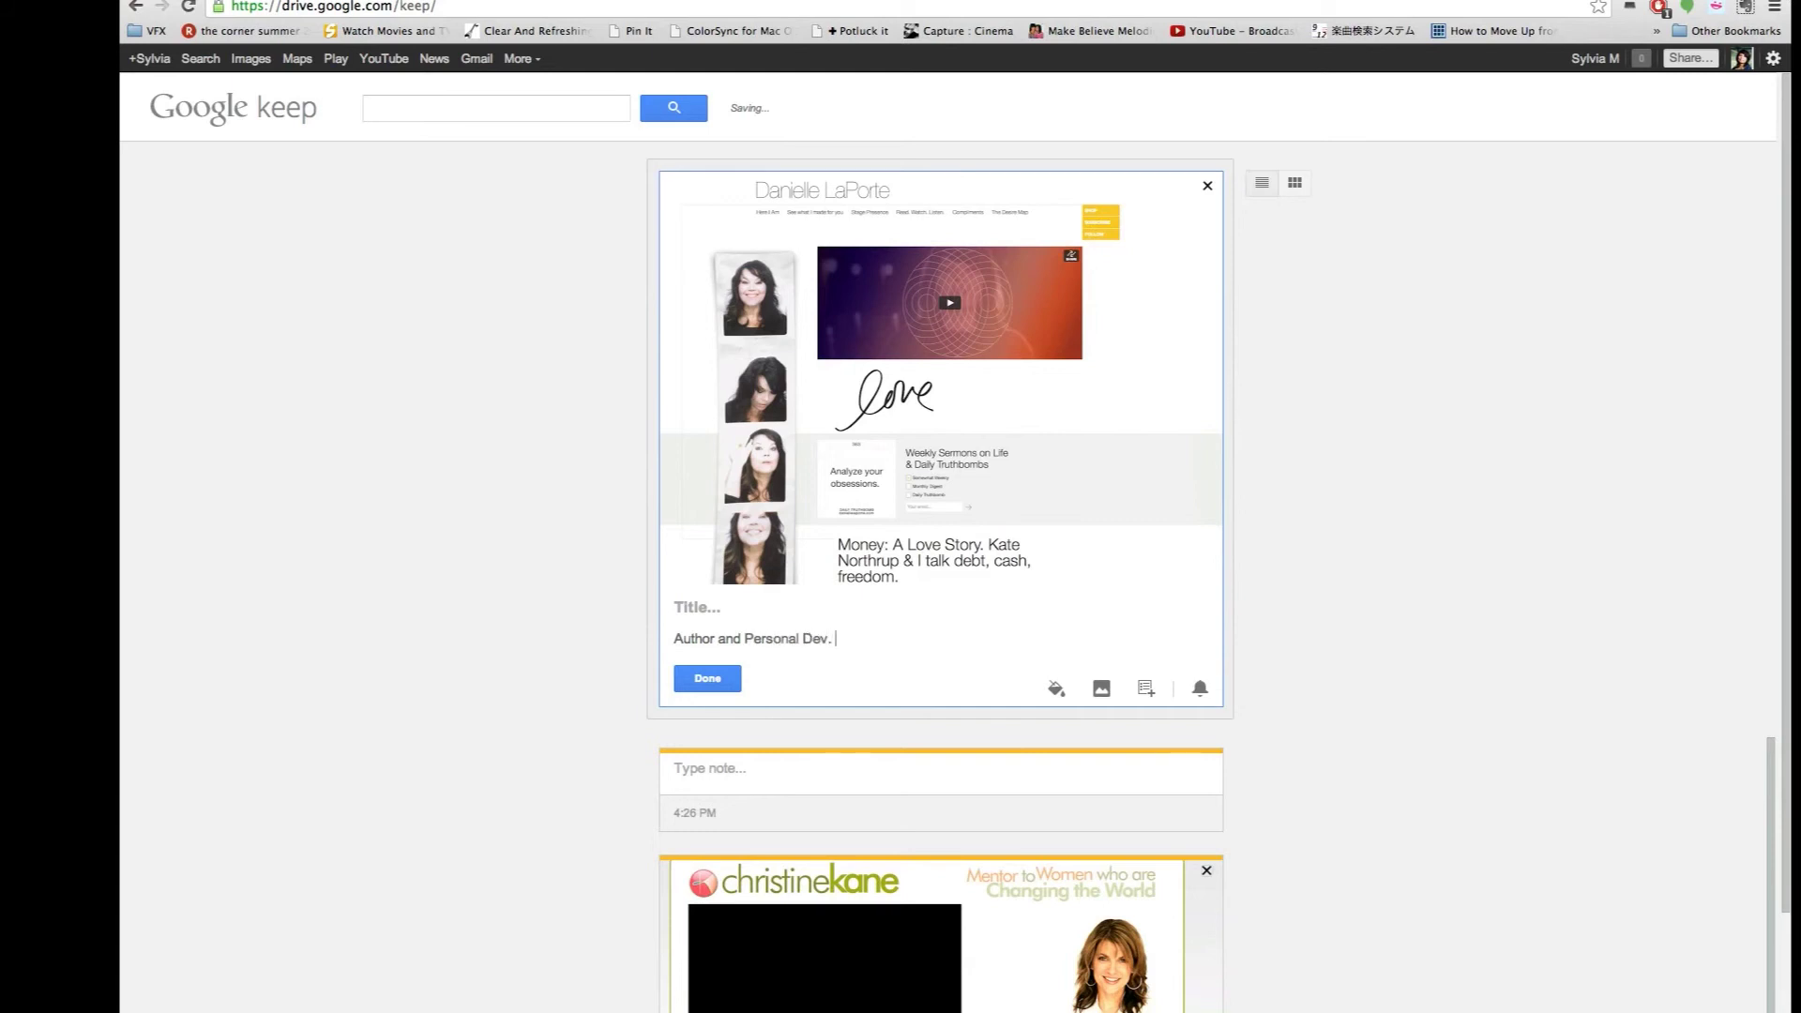
{"action": "type", "text": "Figure"}
{"action": "left_click", "coordinate": [723, 678]}
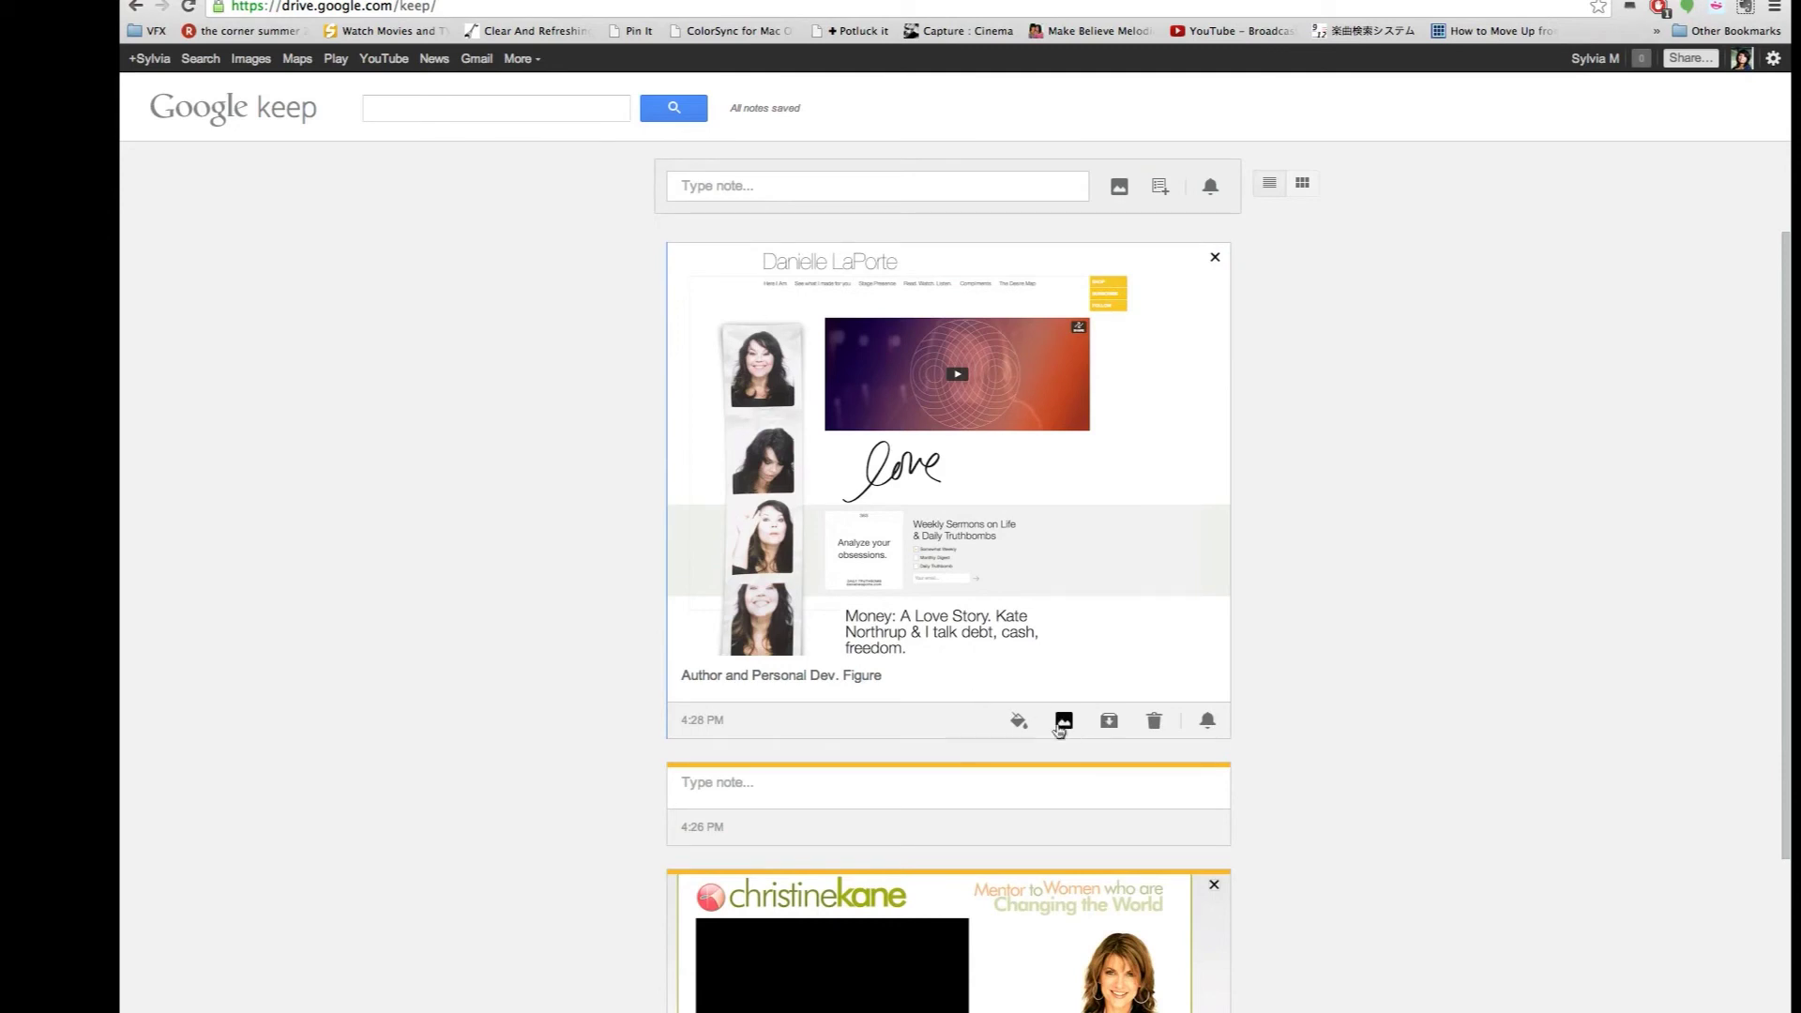
Step: Colour the screenshot note orange and delete it, then archive the christinekane.com vision board note
{"action": "mouse_move", "coordinate": [1026, 730]}
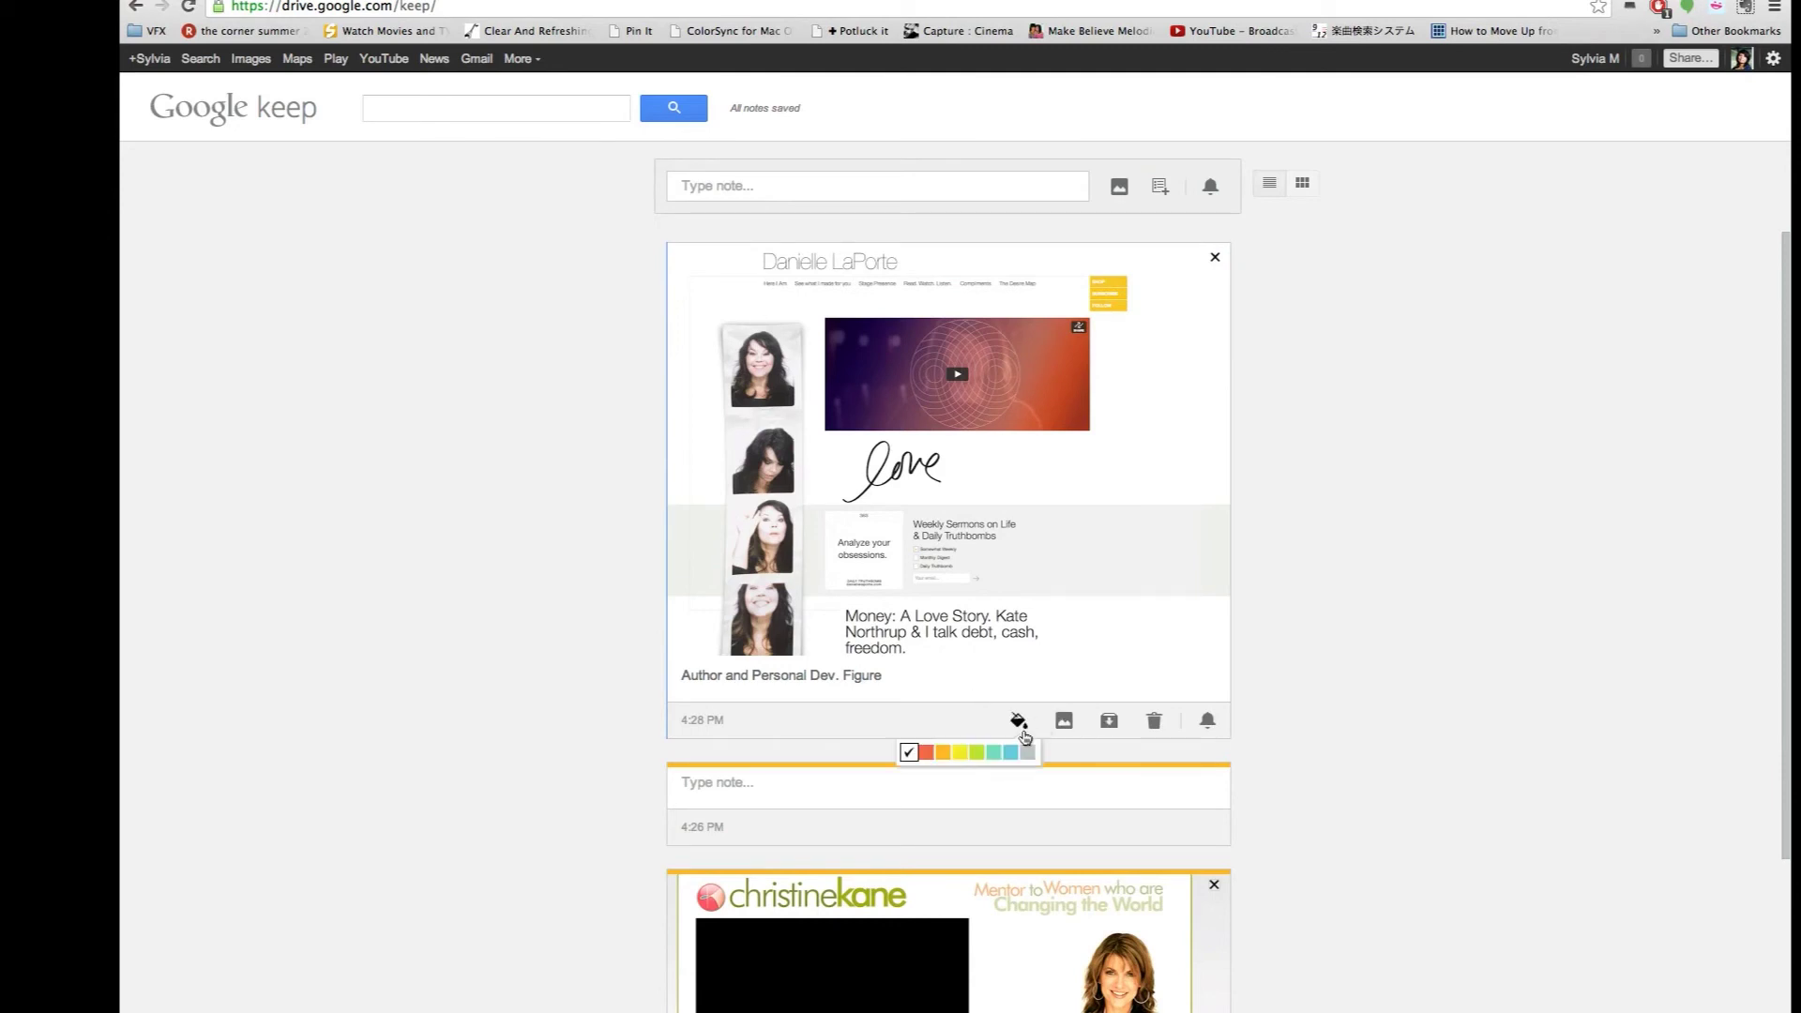
{"action": "left_click", "coordinate": [937, 756]}
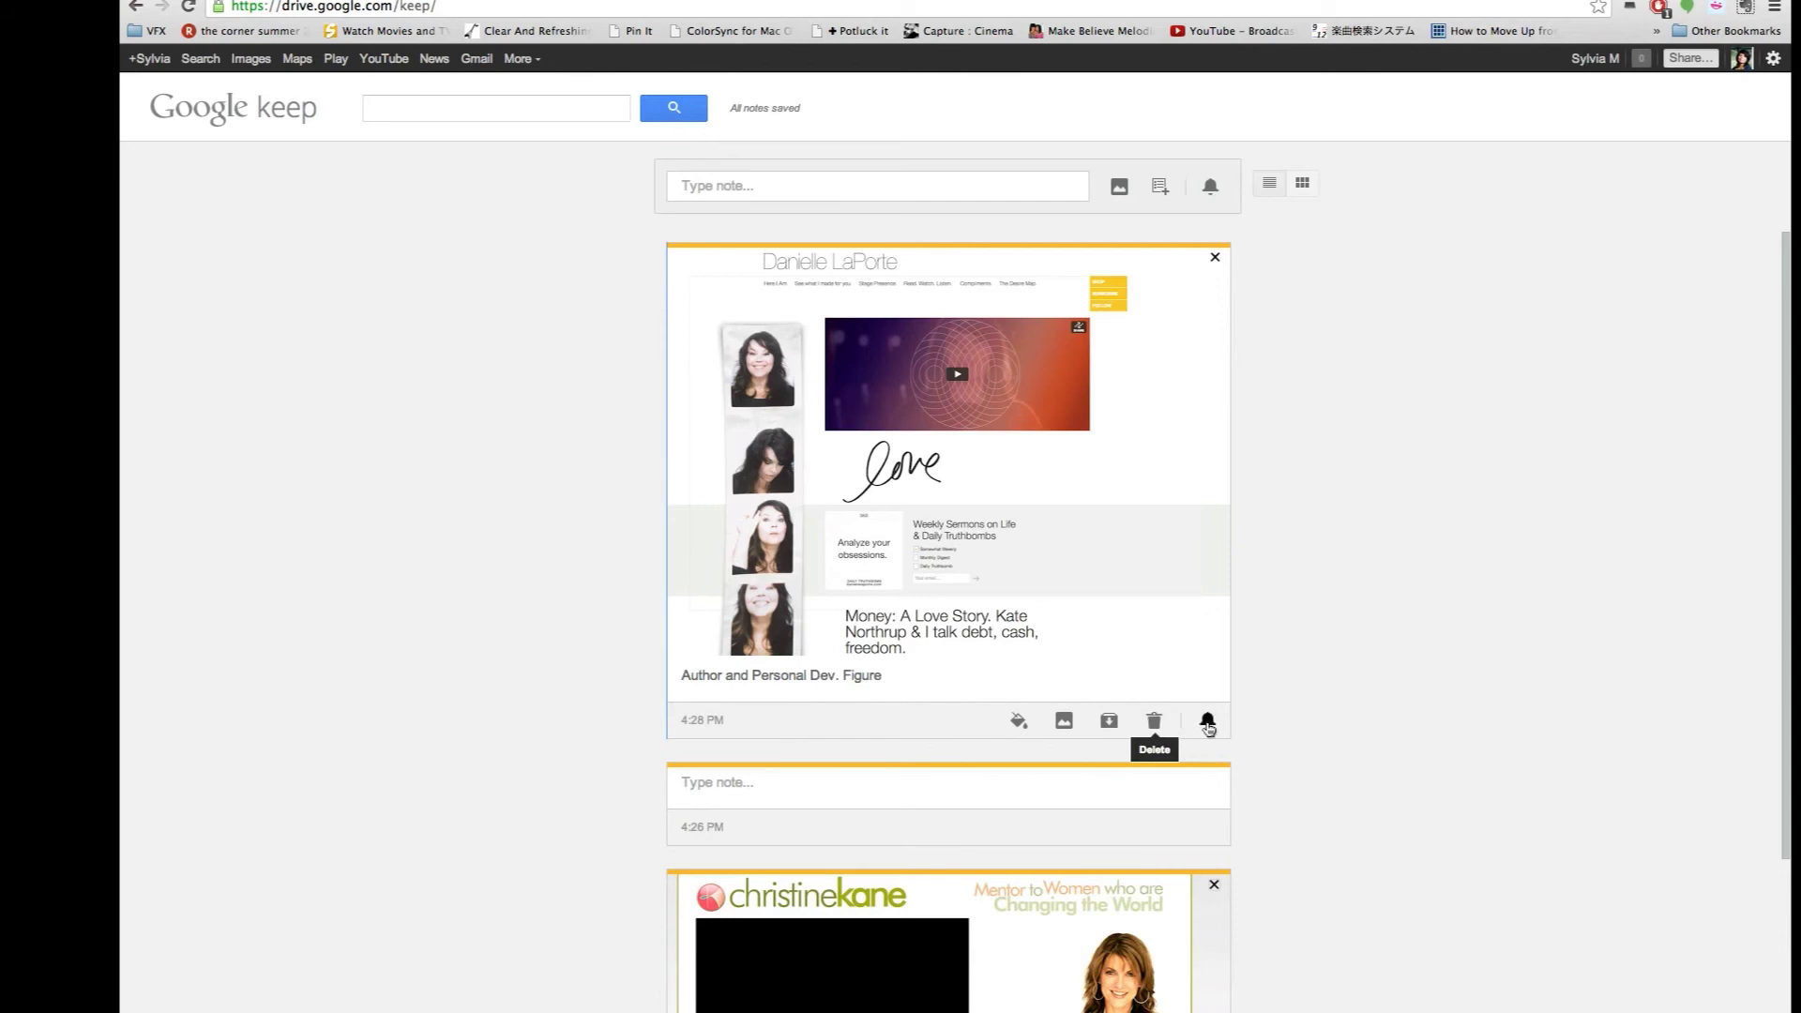
{"action": "left_click", "coordinate": [1154, 721]}
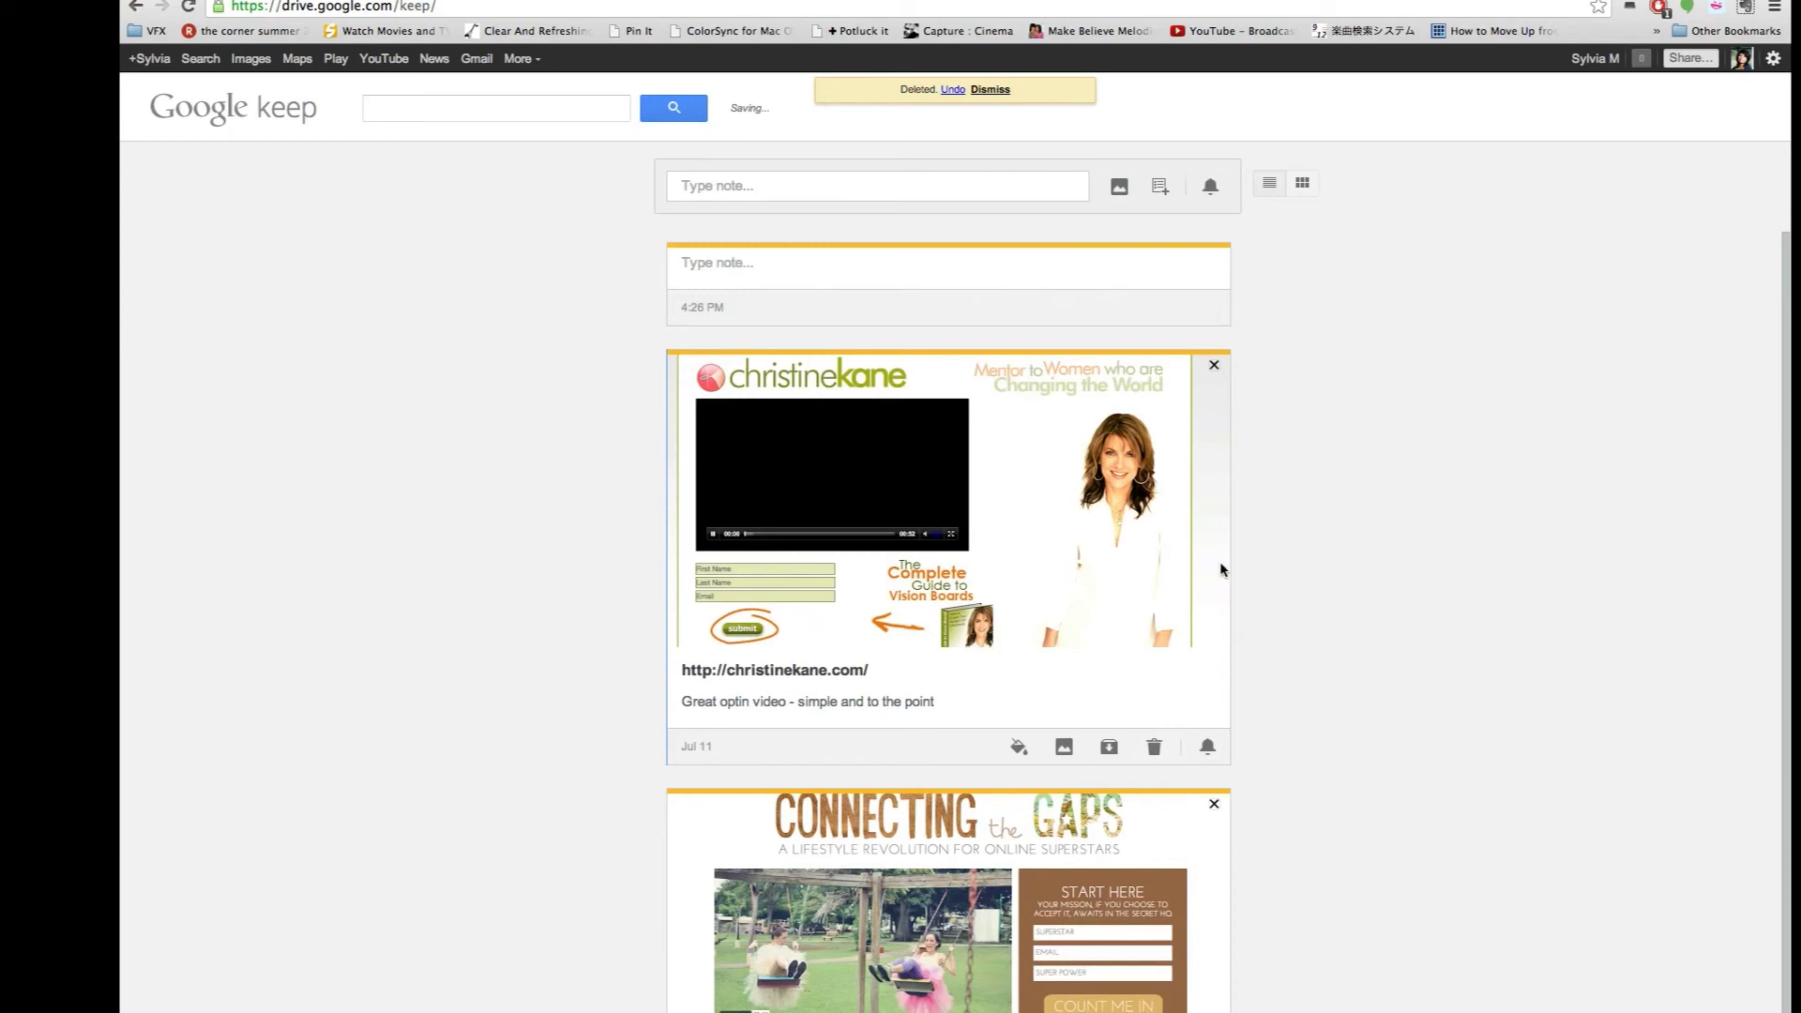
{"action": "scroll", "coordinate": [1222, 570], "scroll_direction": "down", "scroll_amount": 1}
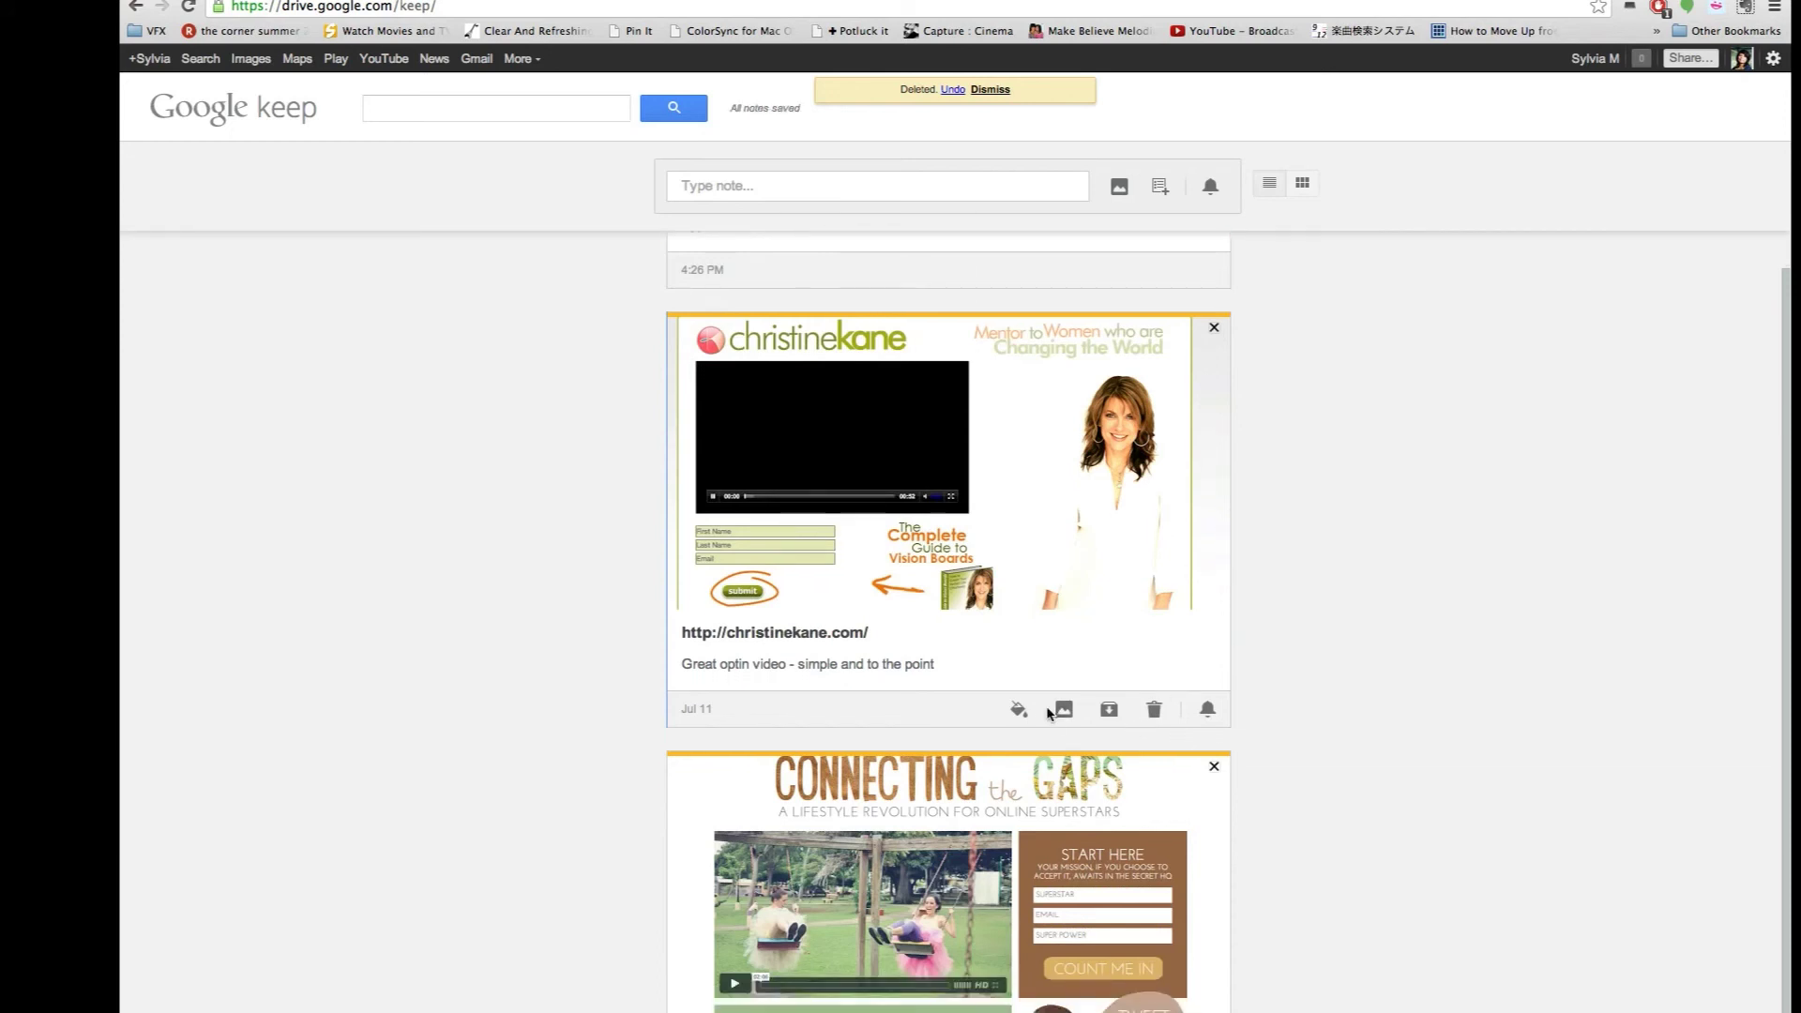
{"action": "left_click", "coordinate": [1109, 723]}
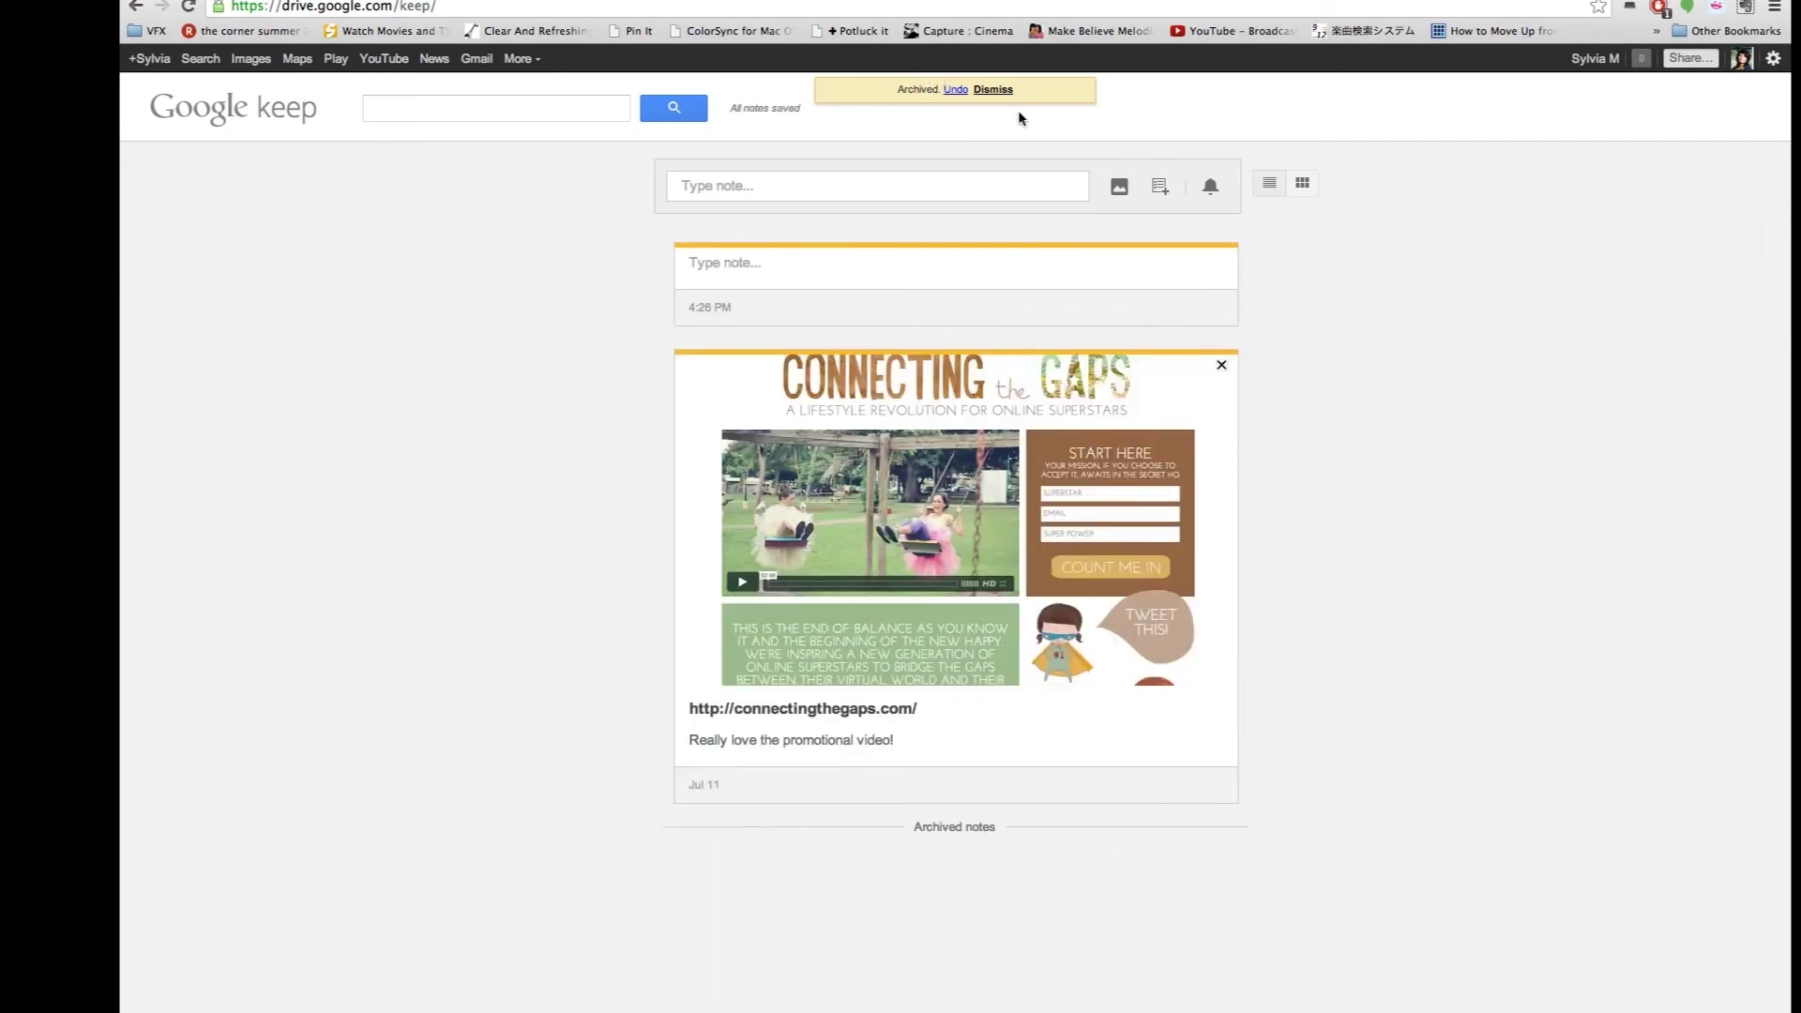
Step: Open a blank checklist note with an empty title and first item
{"action": "left_click", "coordinate": [1160, 188]}
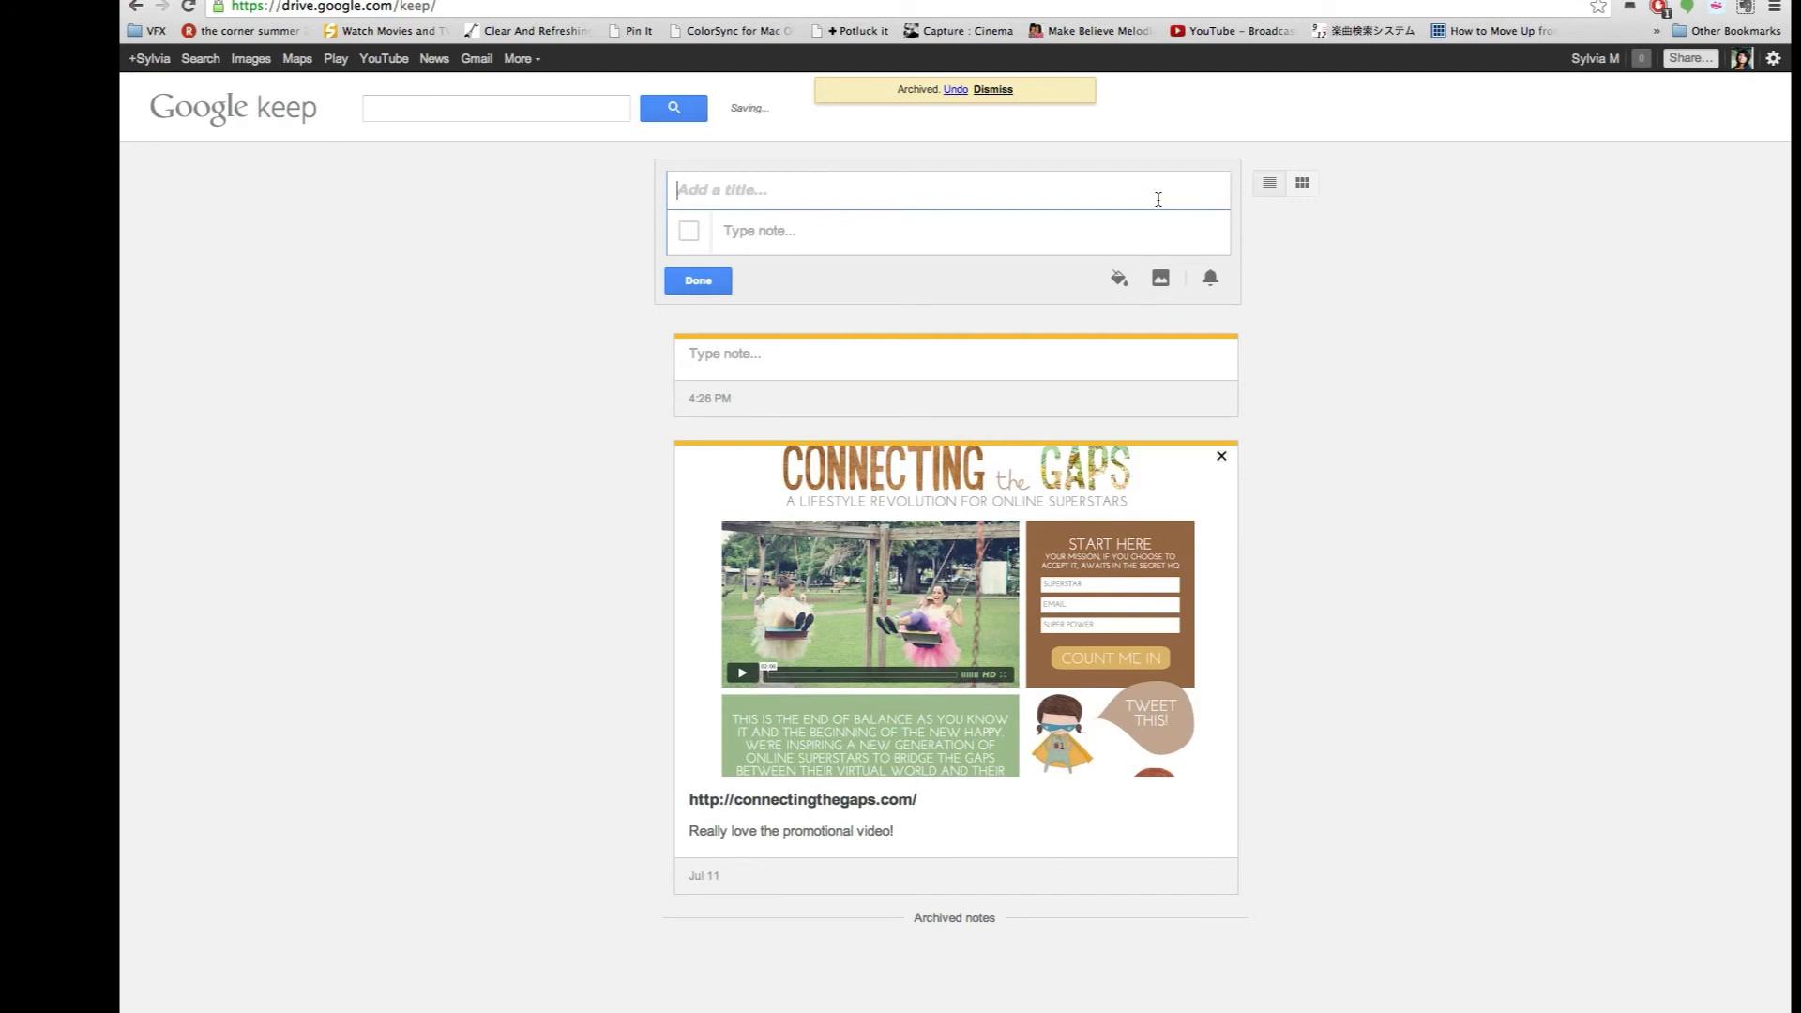
{"action": "mouse_move", "coordinate": [1161, 394]}
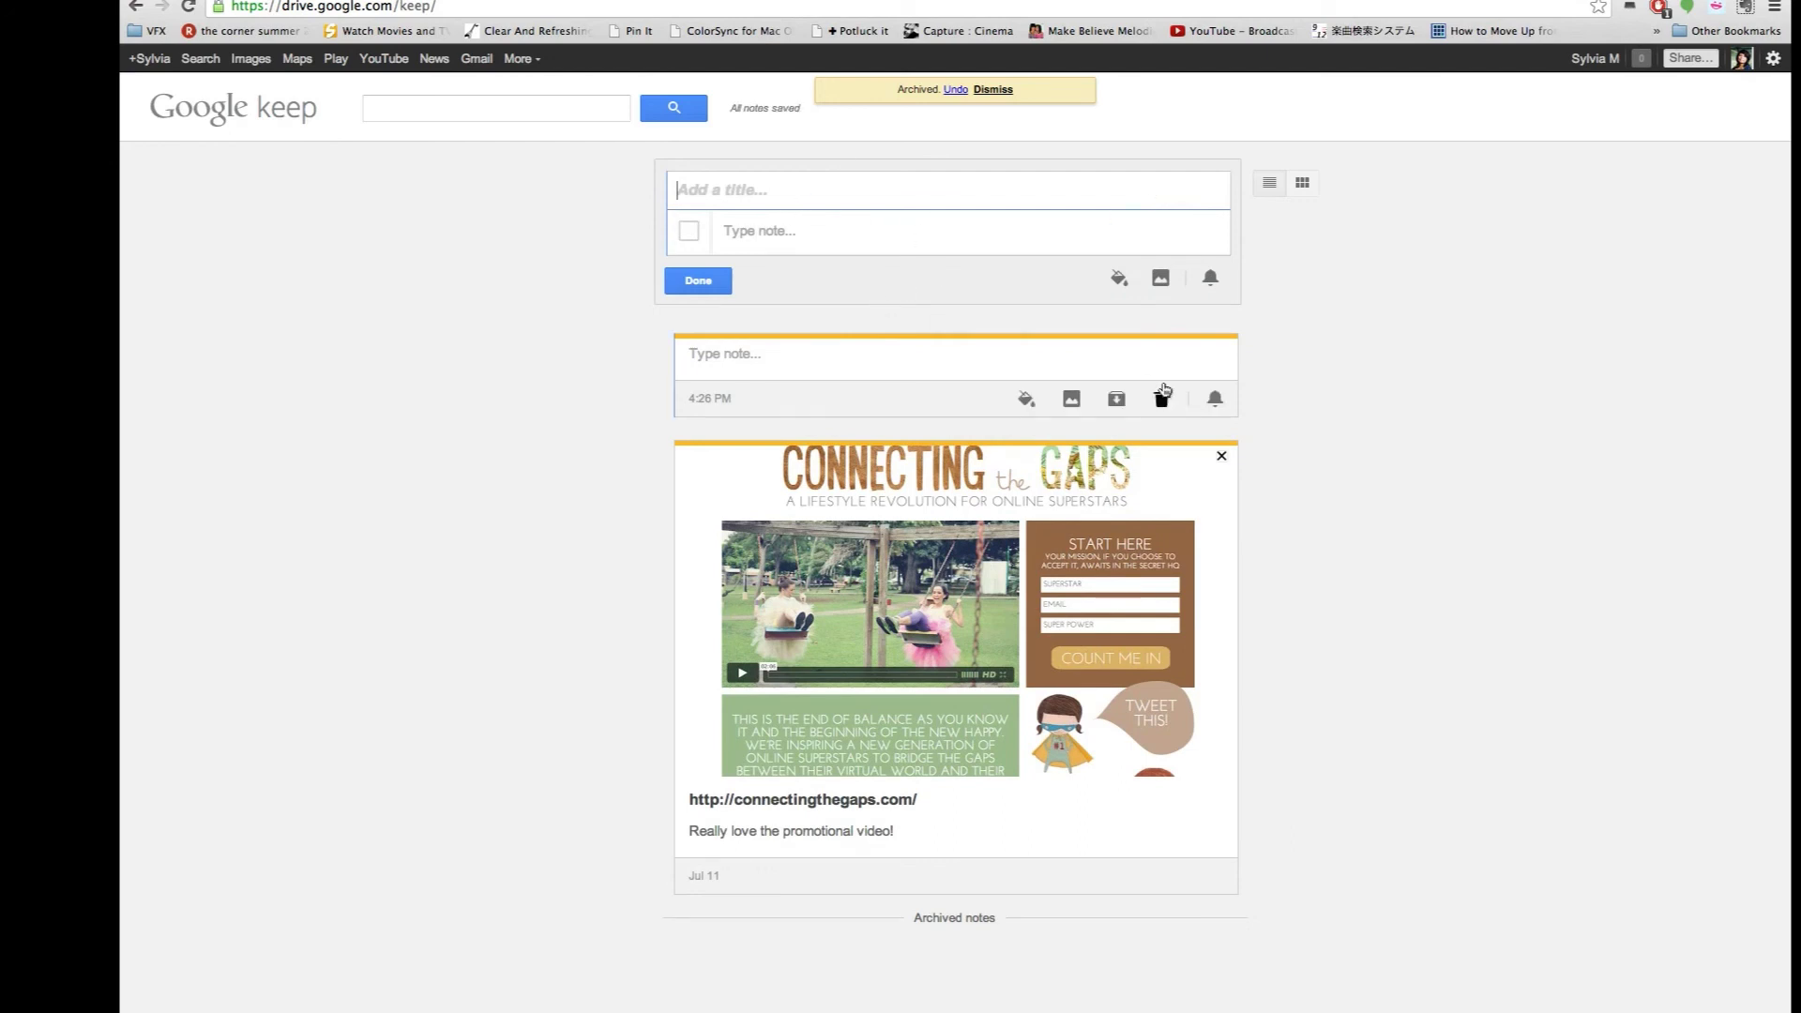